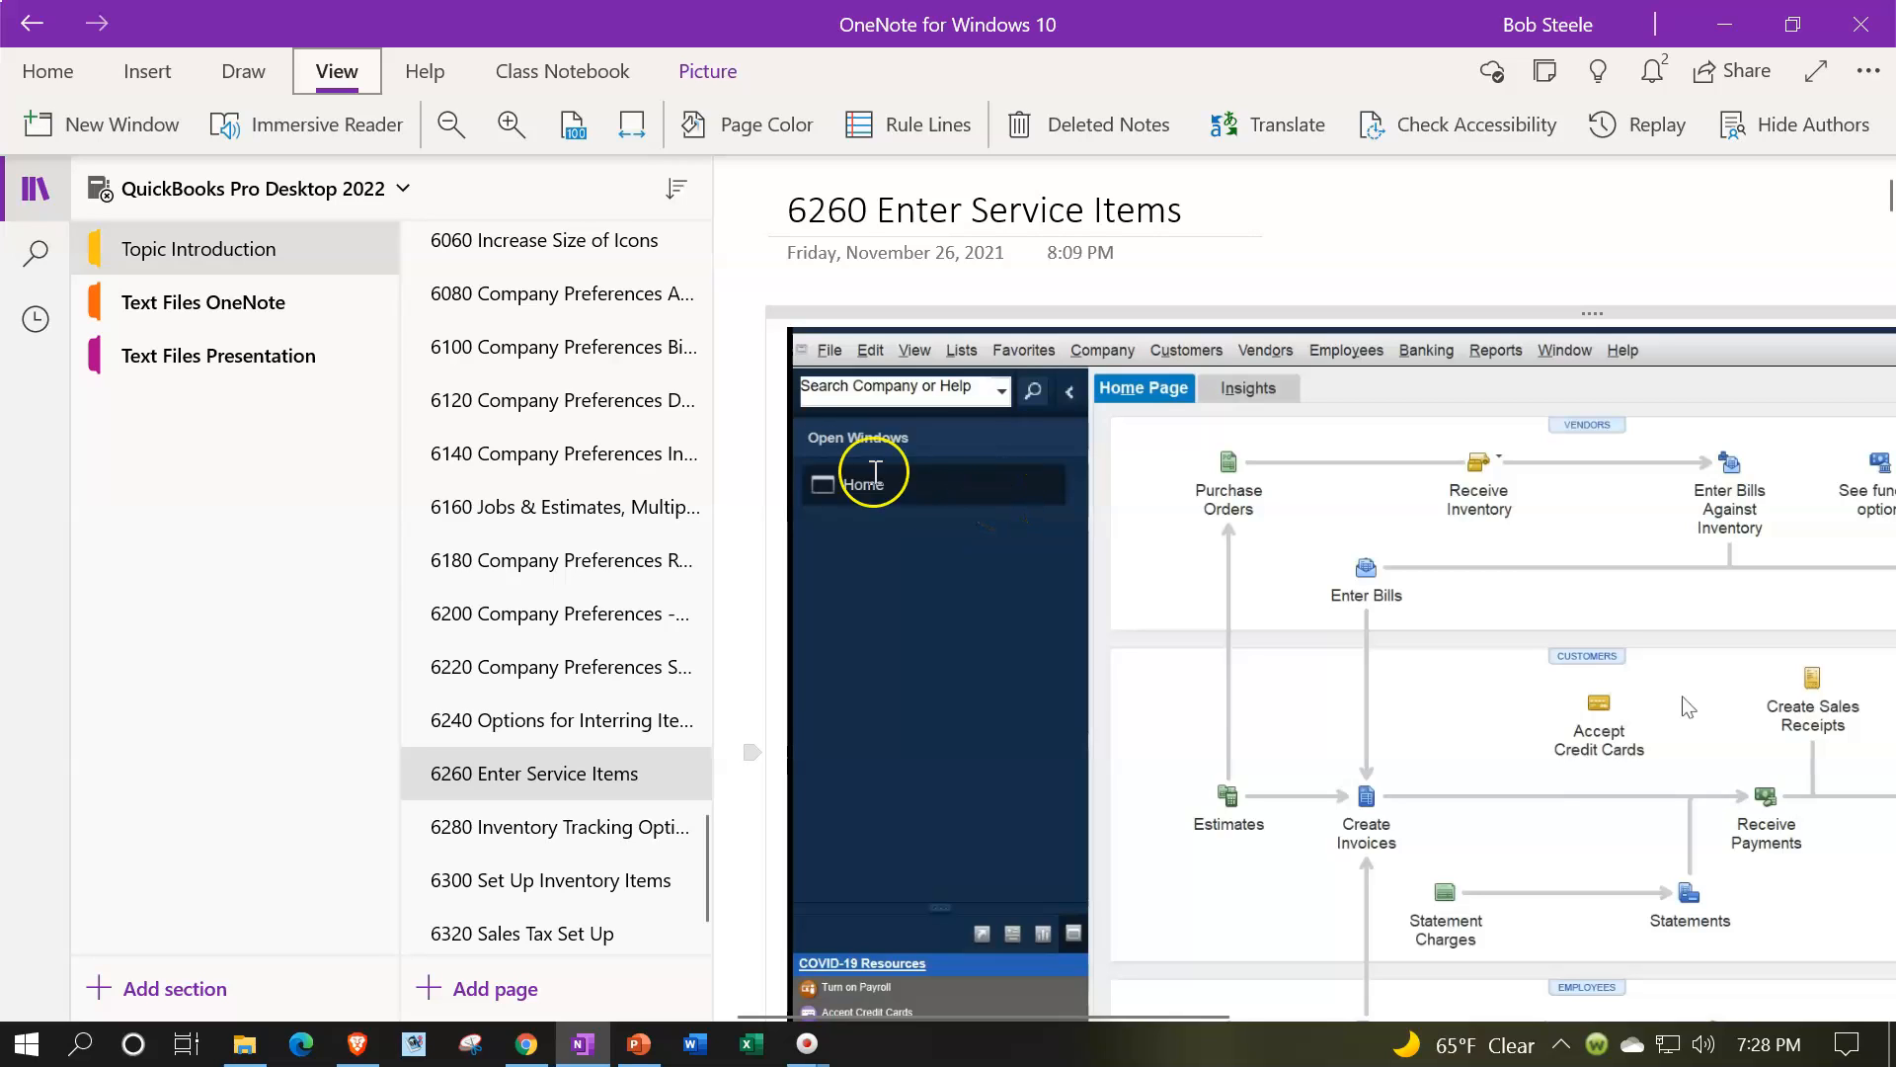
Step: Hide the notebook navigation pane and collapse the ribbon to widen the page area
{"action": "left_click", "coordinate": [36, 188]}
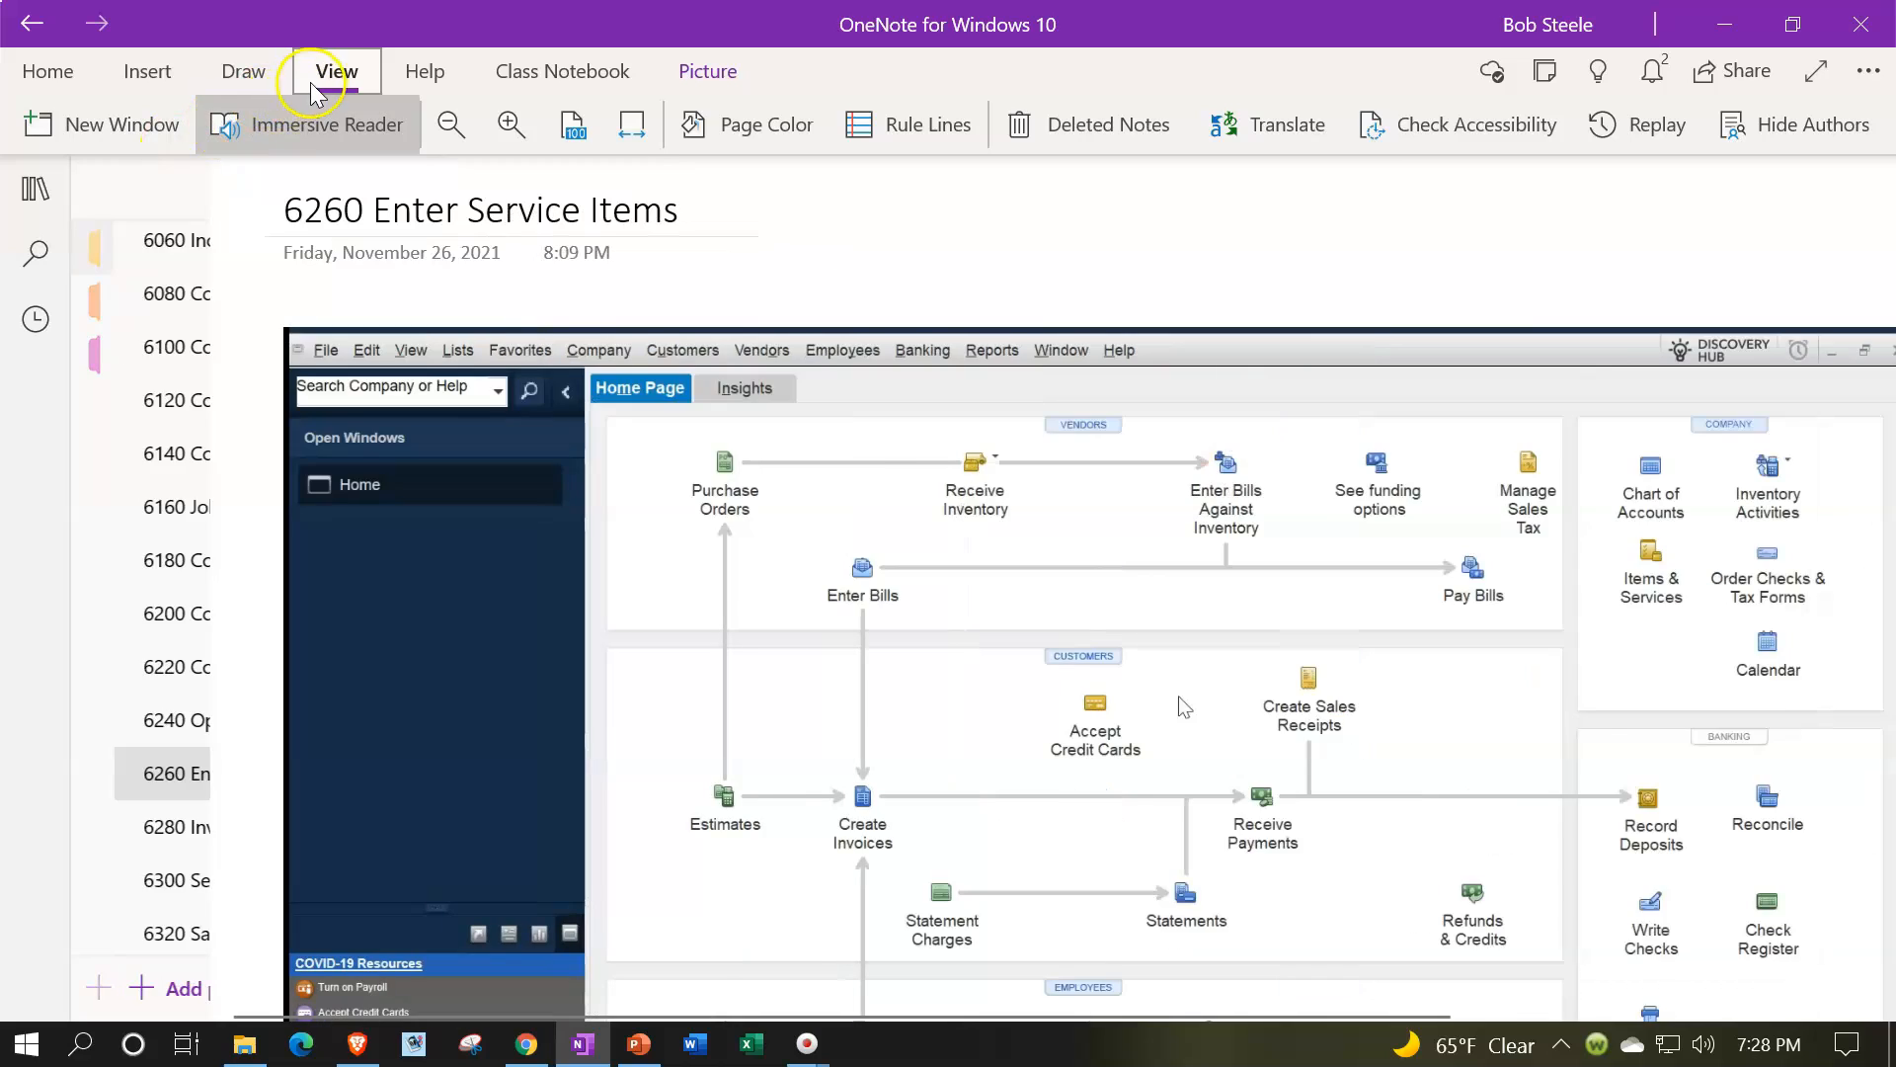
{"action": "left_click", "coordinate": [318, 79]}
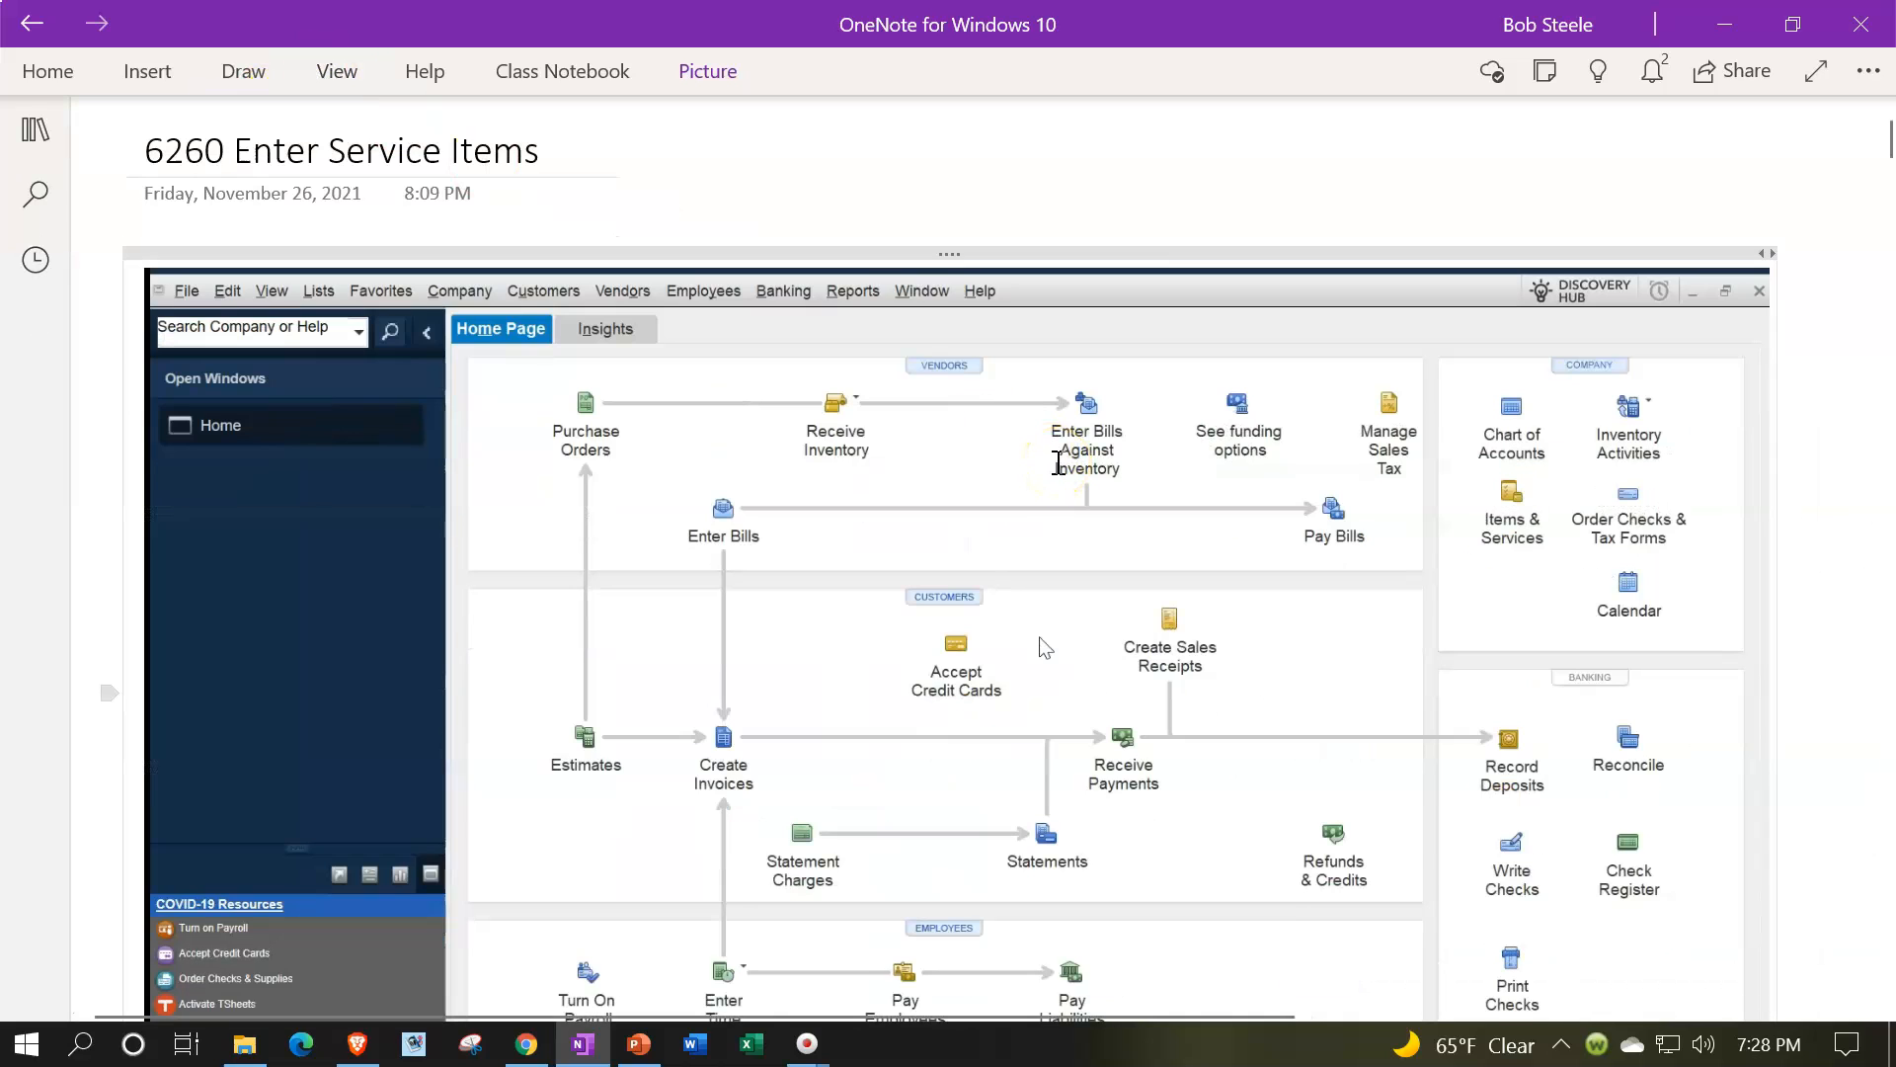
Step: Read down the 6260 Enter Service Items page through the home page, invoice and trial balance images to the service items table
{"action": "scroll", "coordinate": [1058, 463], "scroll_direction": "down", "scroll_amount": 2}
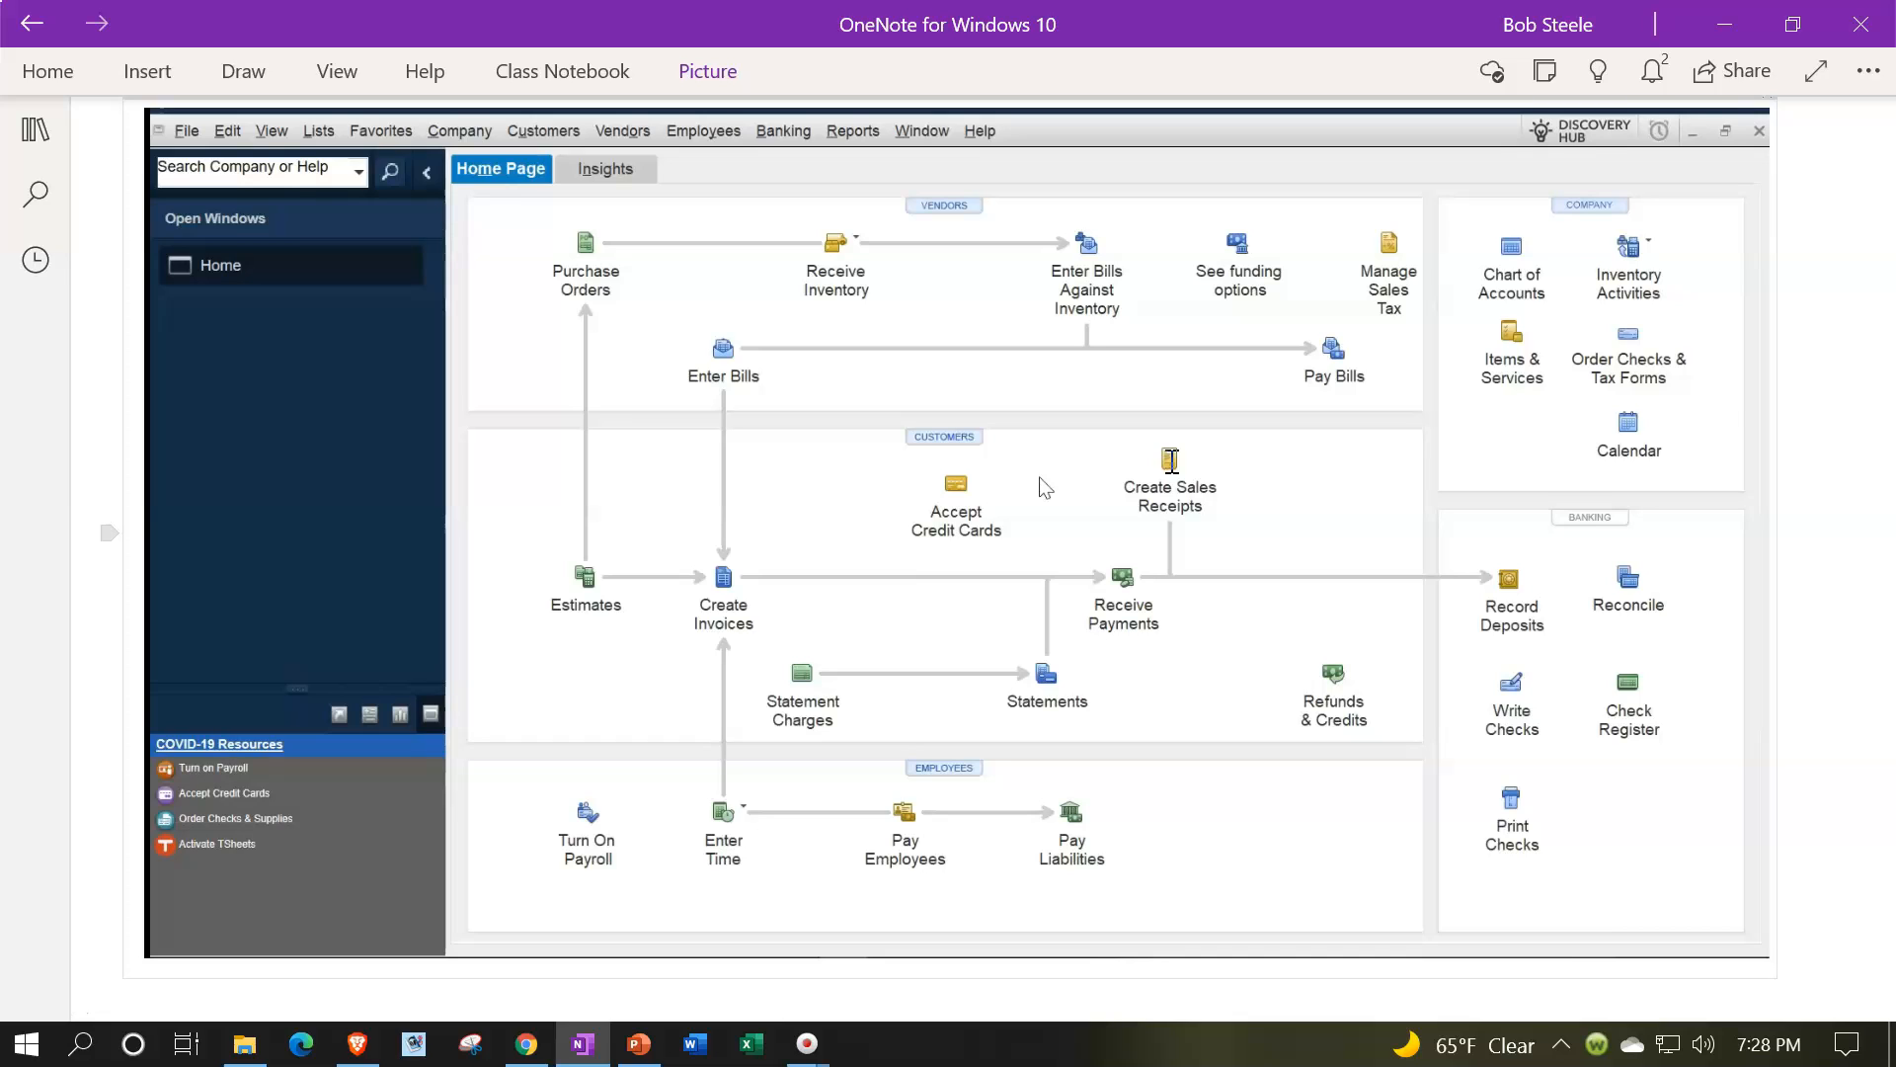
{"action": "scroll", "coordinate": [1170, 461], "scroll_direction": "down", "scroll_amount": 8}
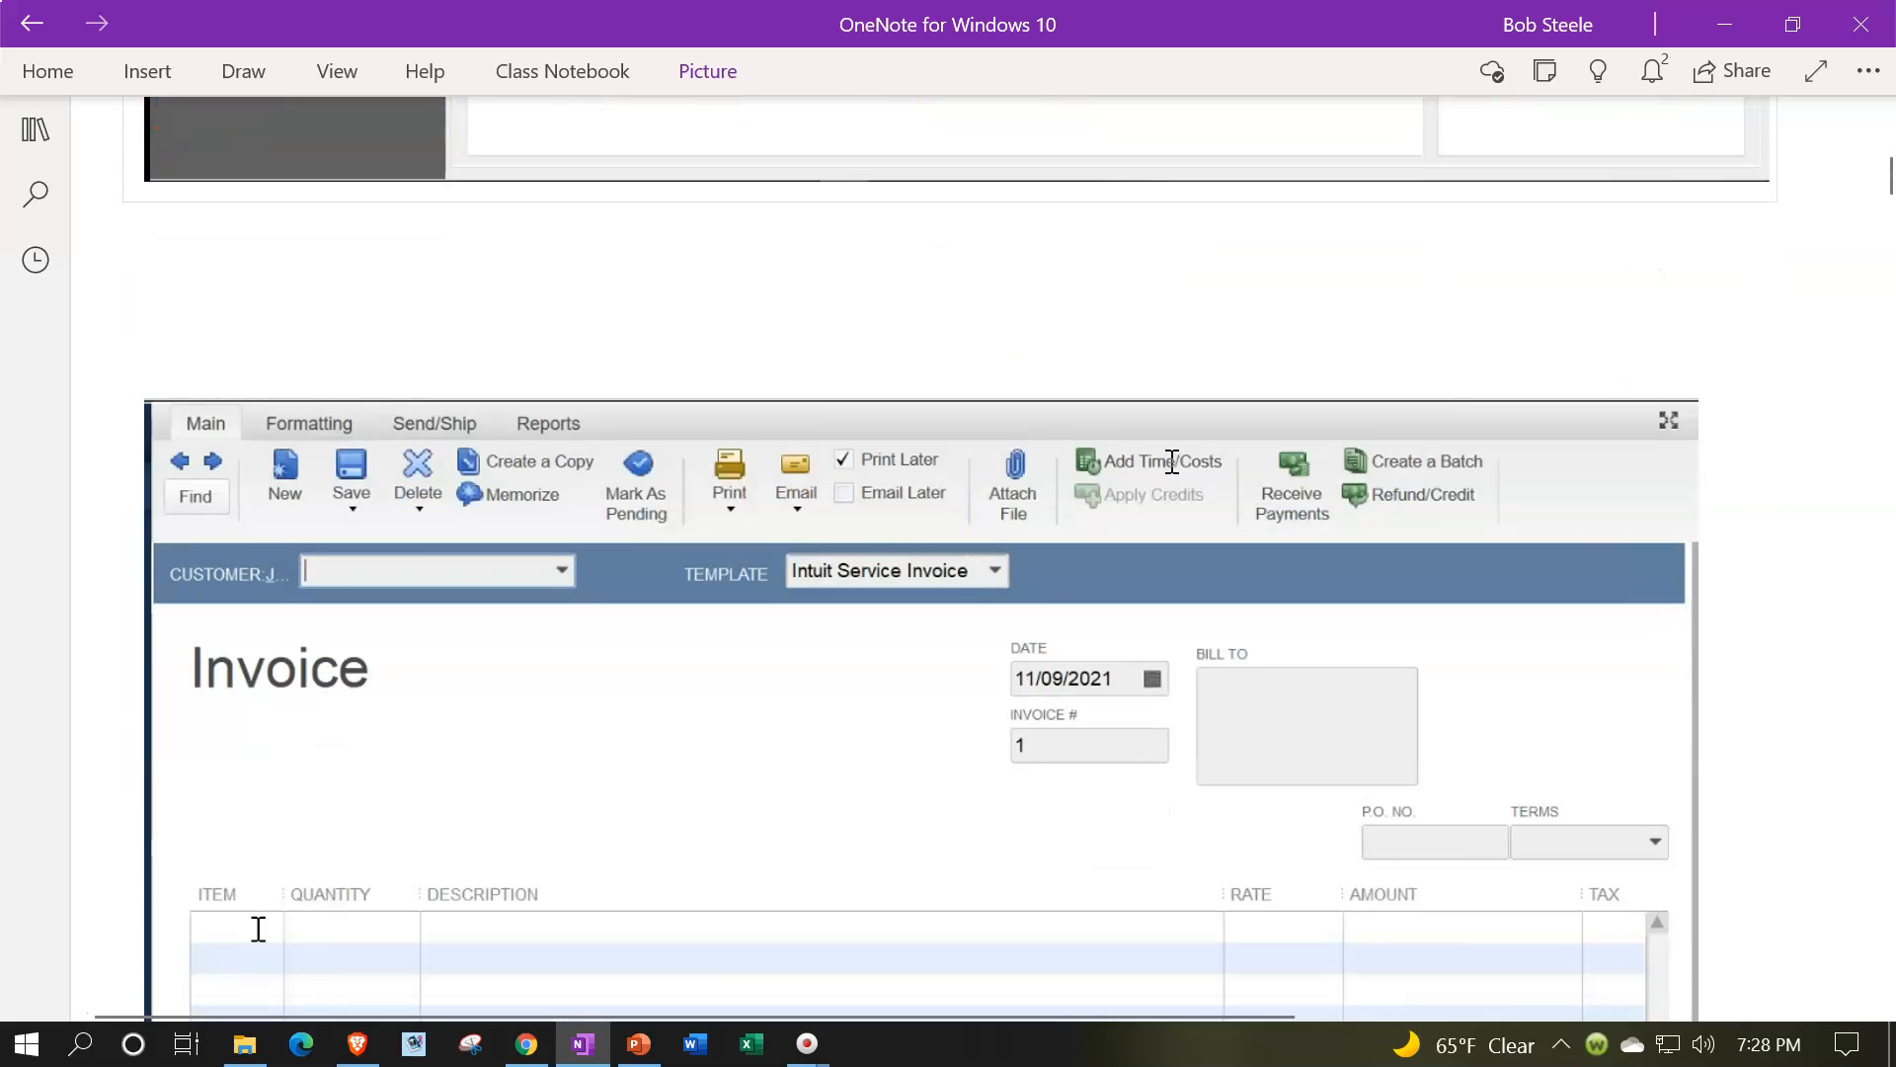
{"action": "scroll", "coordinate": [1173, 461], "scroll_direction": "down", "scroll_amount": 4}
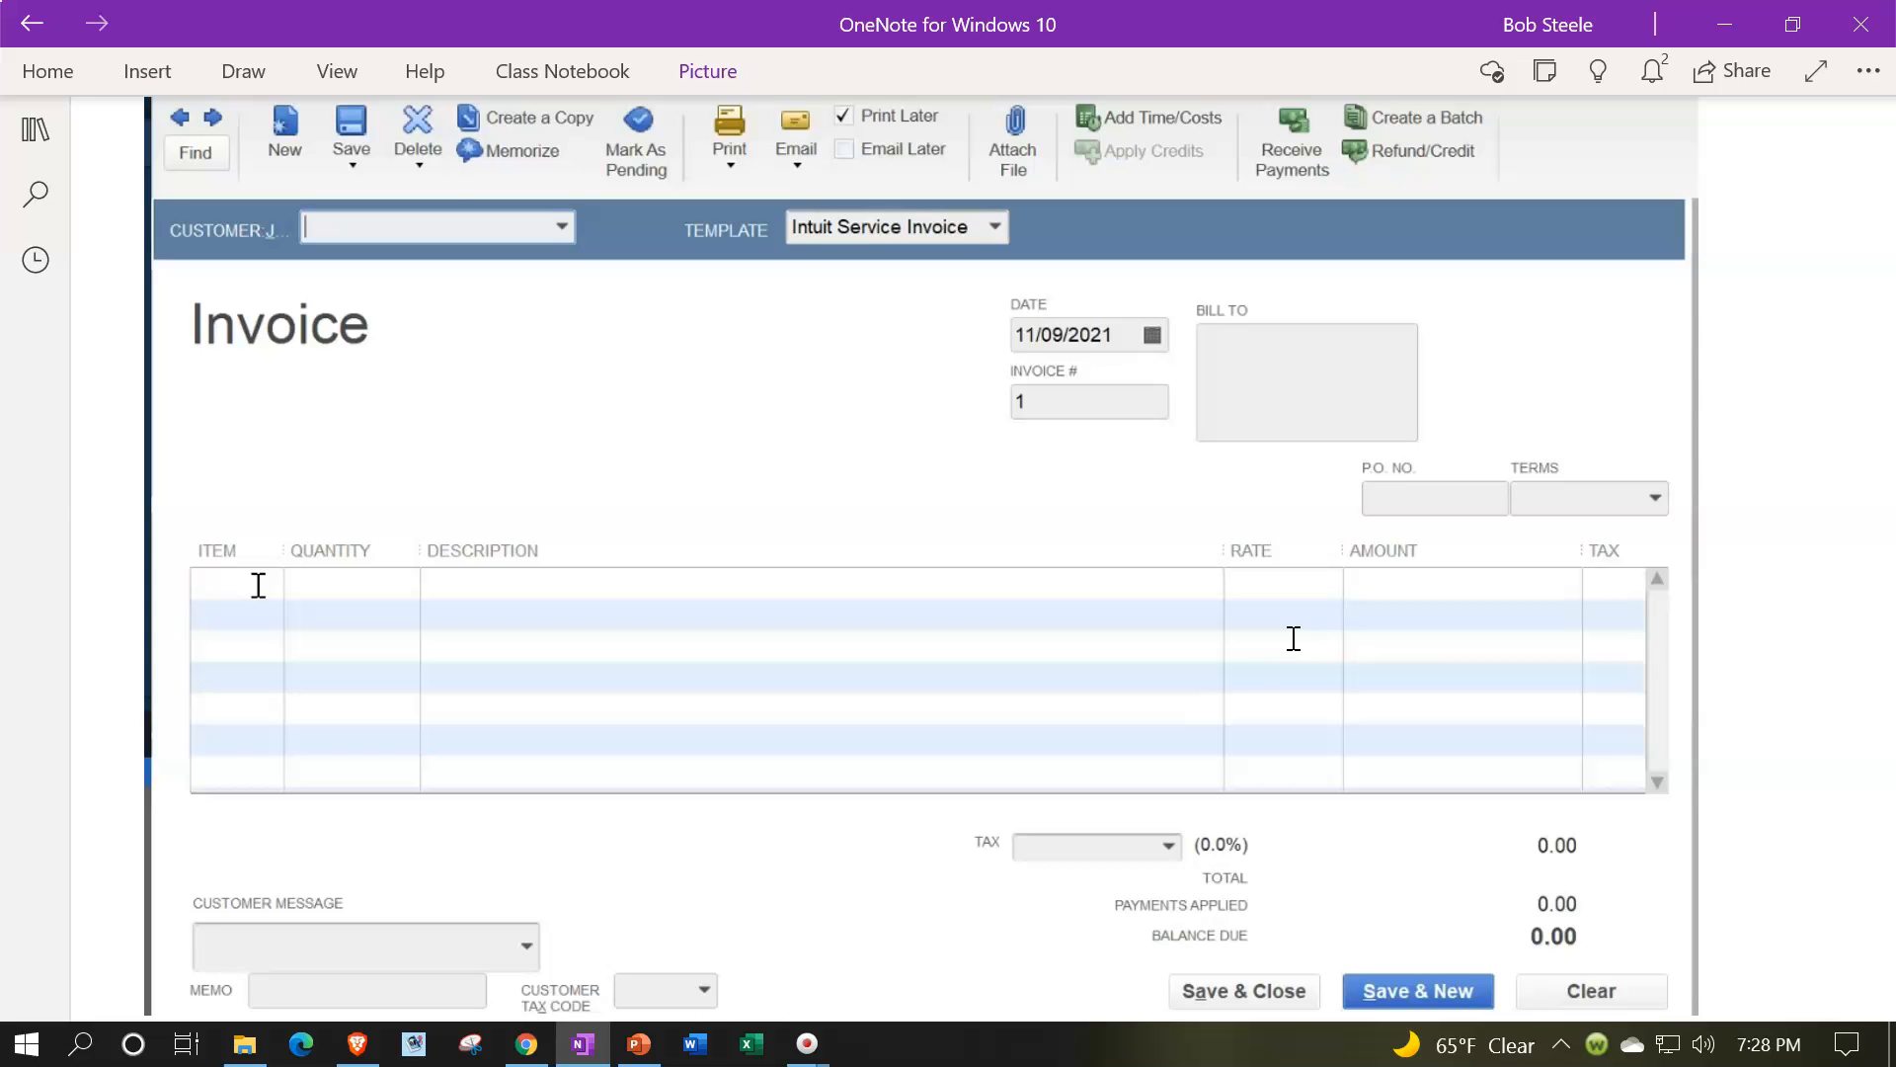
{"action": "scroll", "coordinate": [1294, 639], "scroll_direction": "down", "scroll_amount": 9}
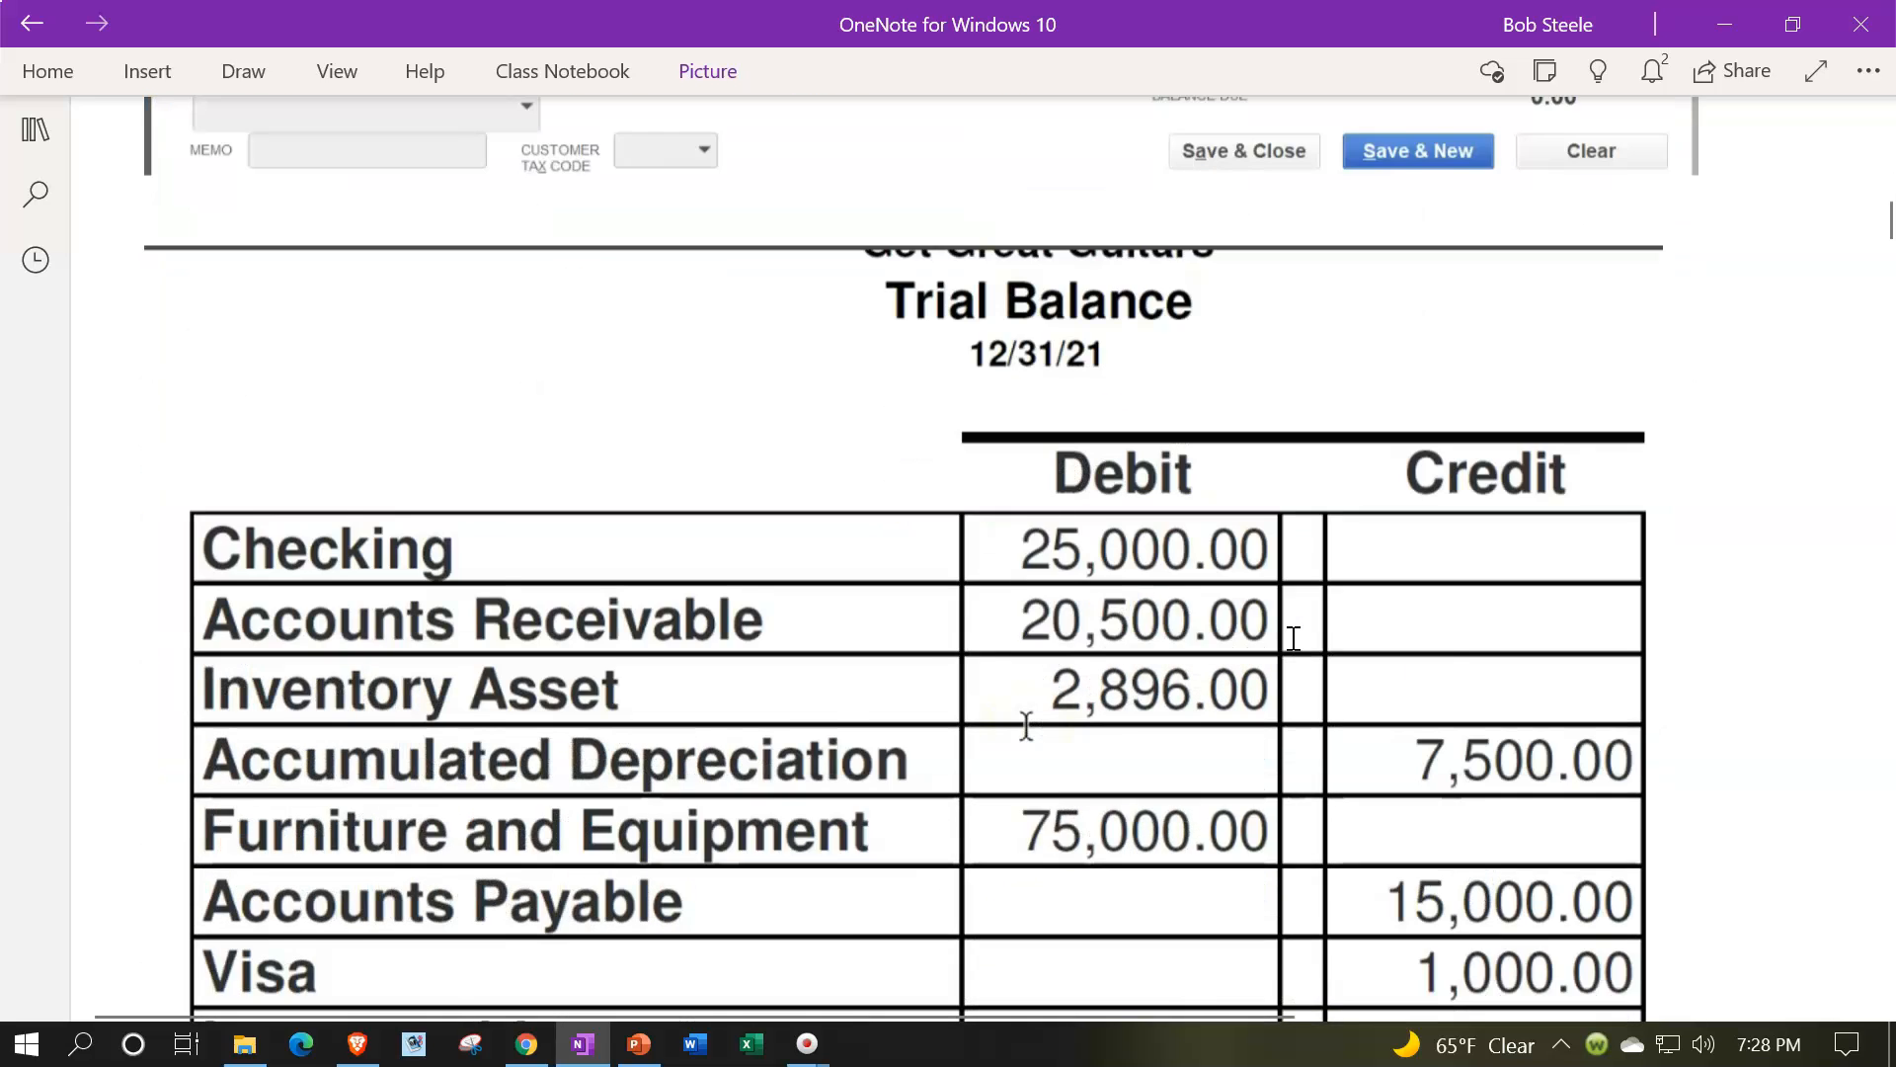
{"action": "scroll", "coordinate": [1294, 639], "scroll_direction": "down", "scroll_amount": 1}
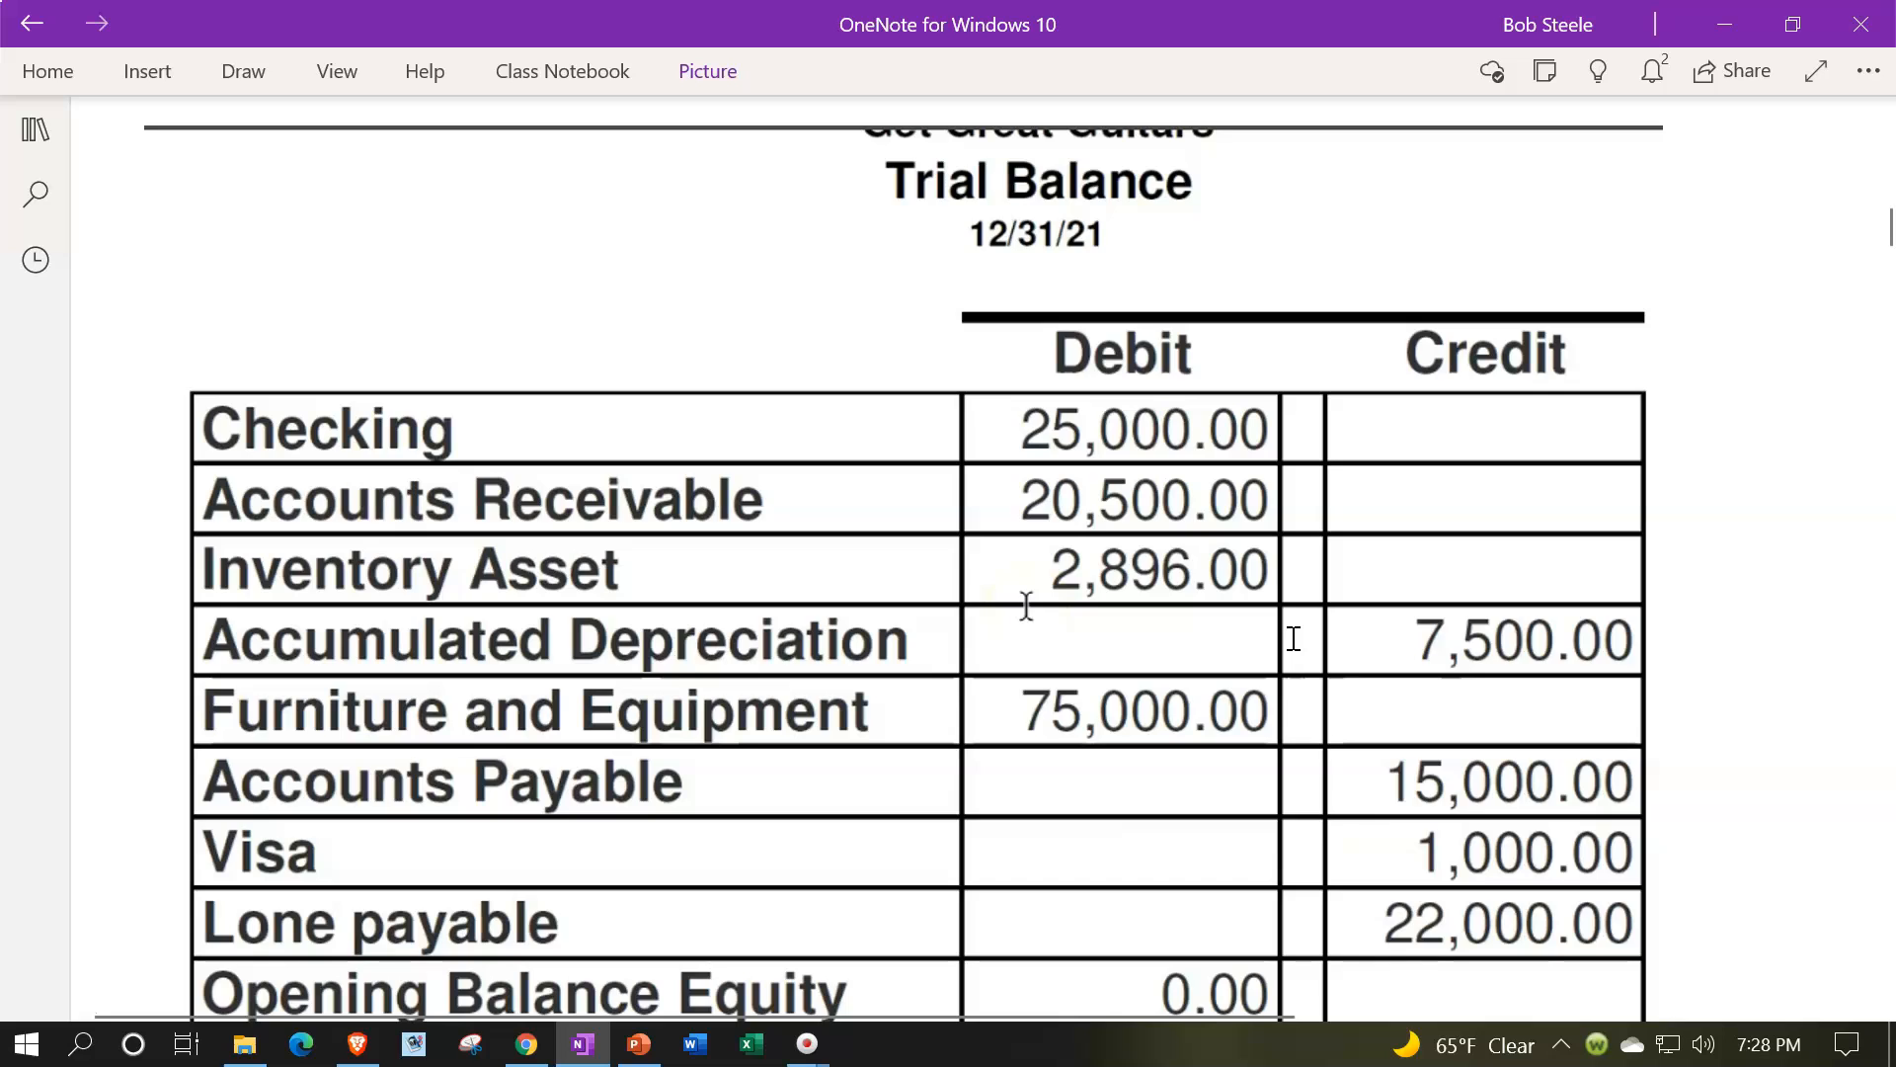
{"action": "scroll", "coordinate": [1294, 639], "scroll_direction": "down", "scroll_amount": 2}
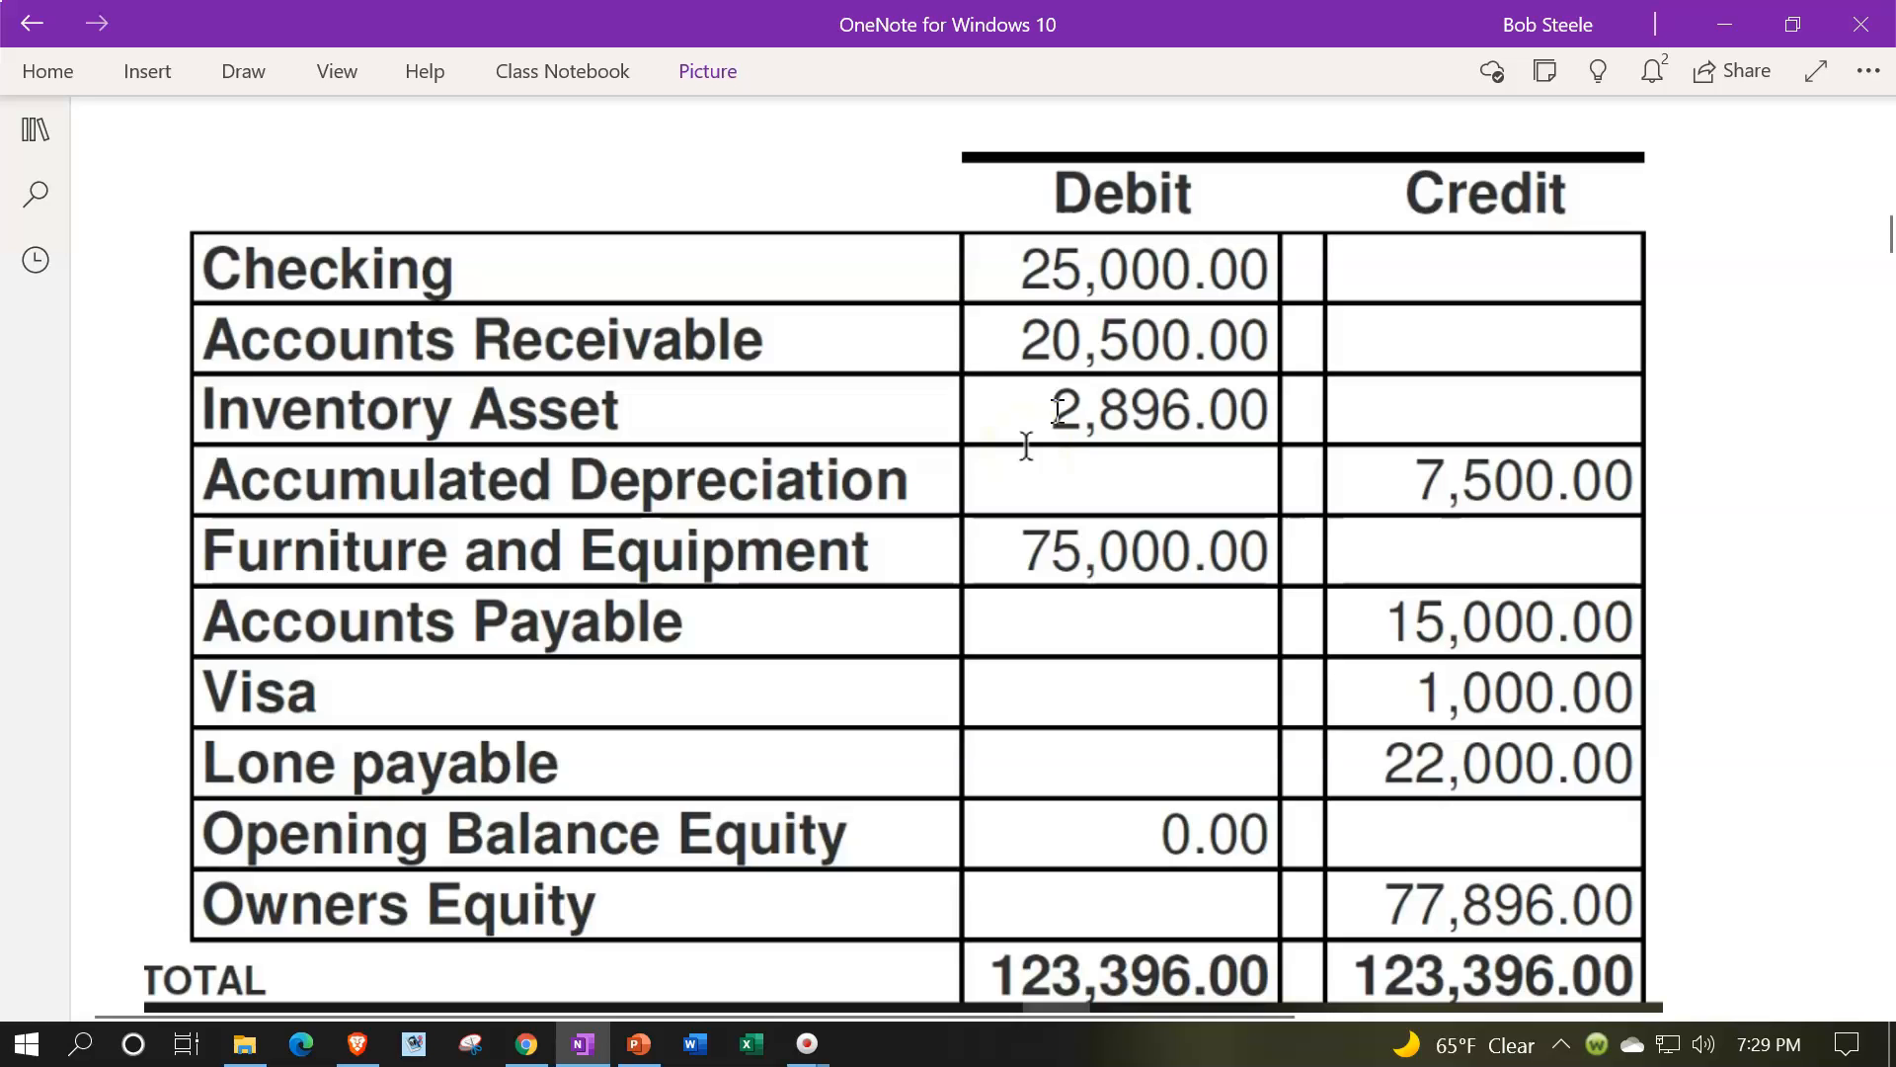
{"action": "scroll", "coordinate": [1057, 410], "scroll_direction": "down", "scroll_amount": 3}
{"action": "scroll", "coordinate": [1057, 410], "scroll_direction": "down", "scroll_amount": 5}
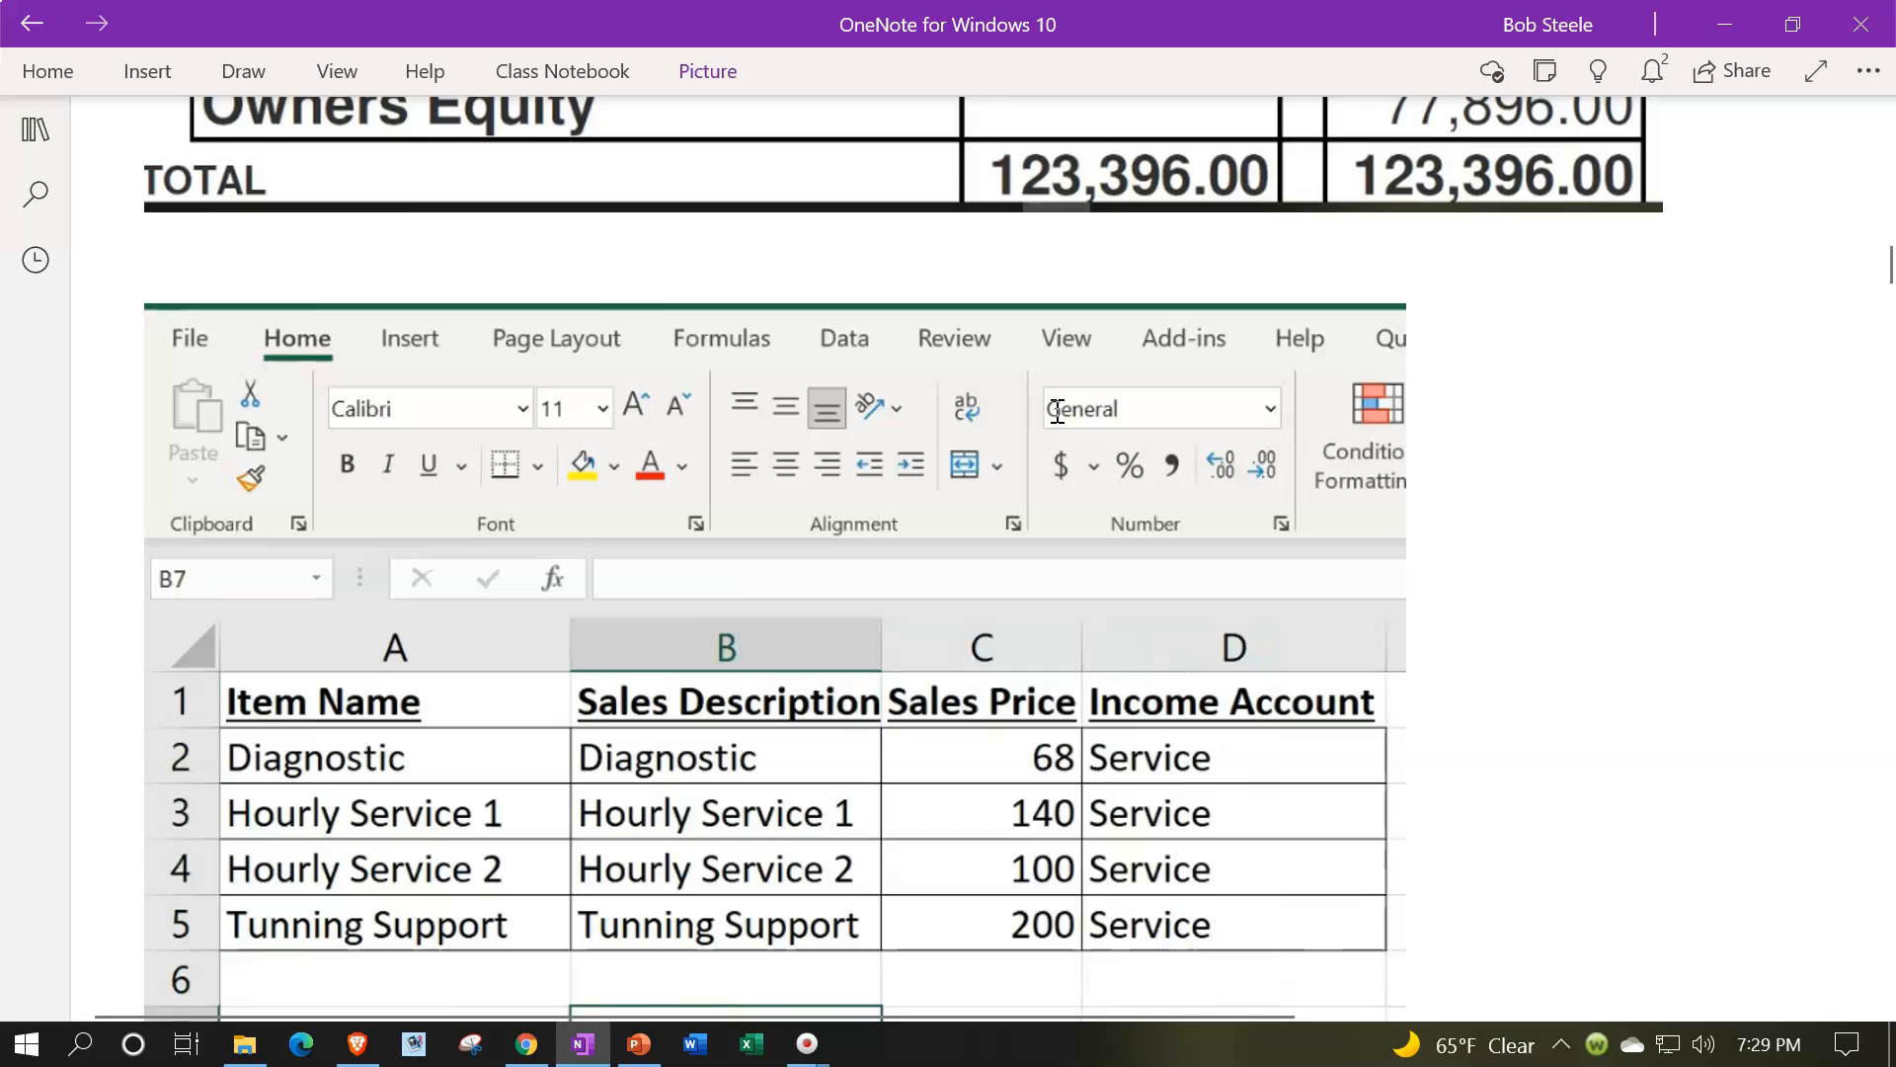
{"action": "scroll", "coordinate": [1056, 410], "scroll_direction": "down", "scroll_amount": 3}
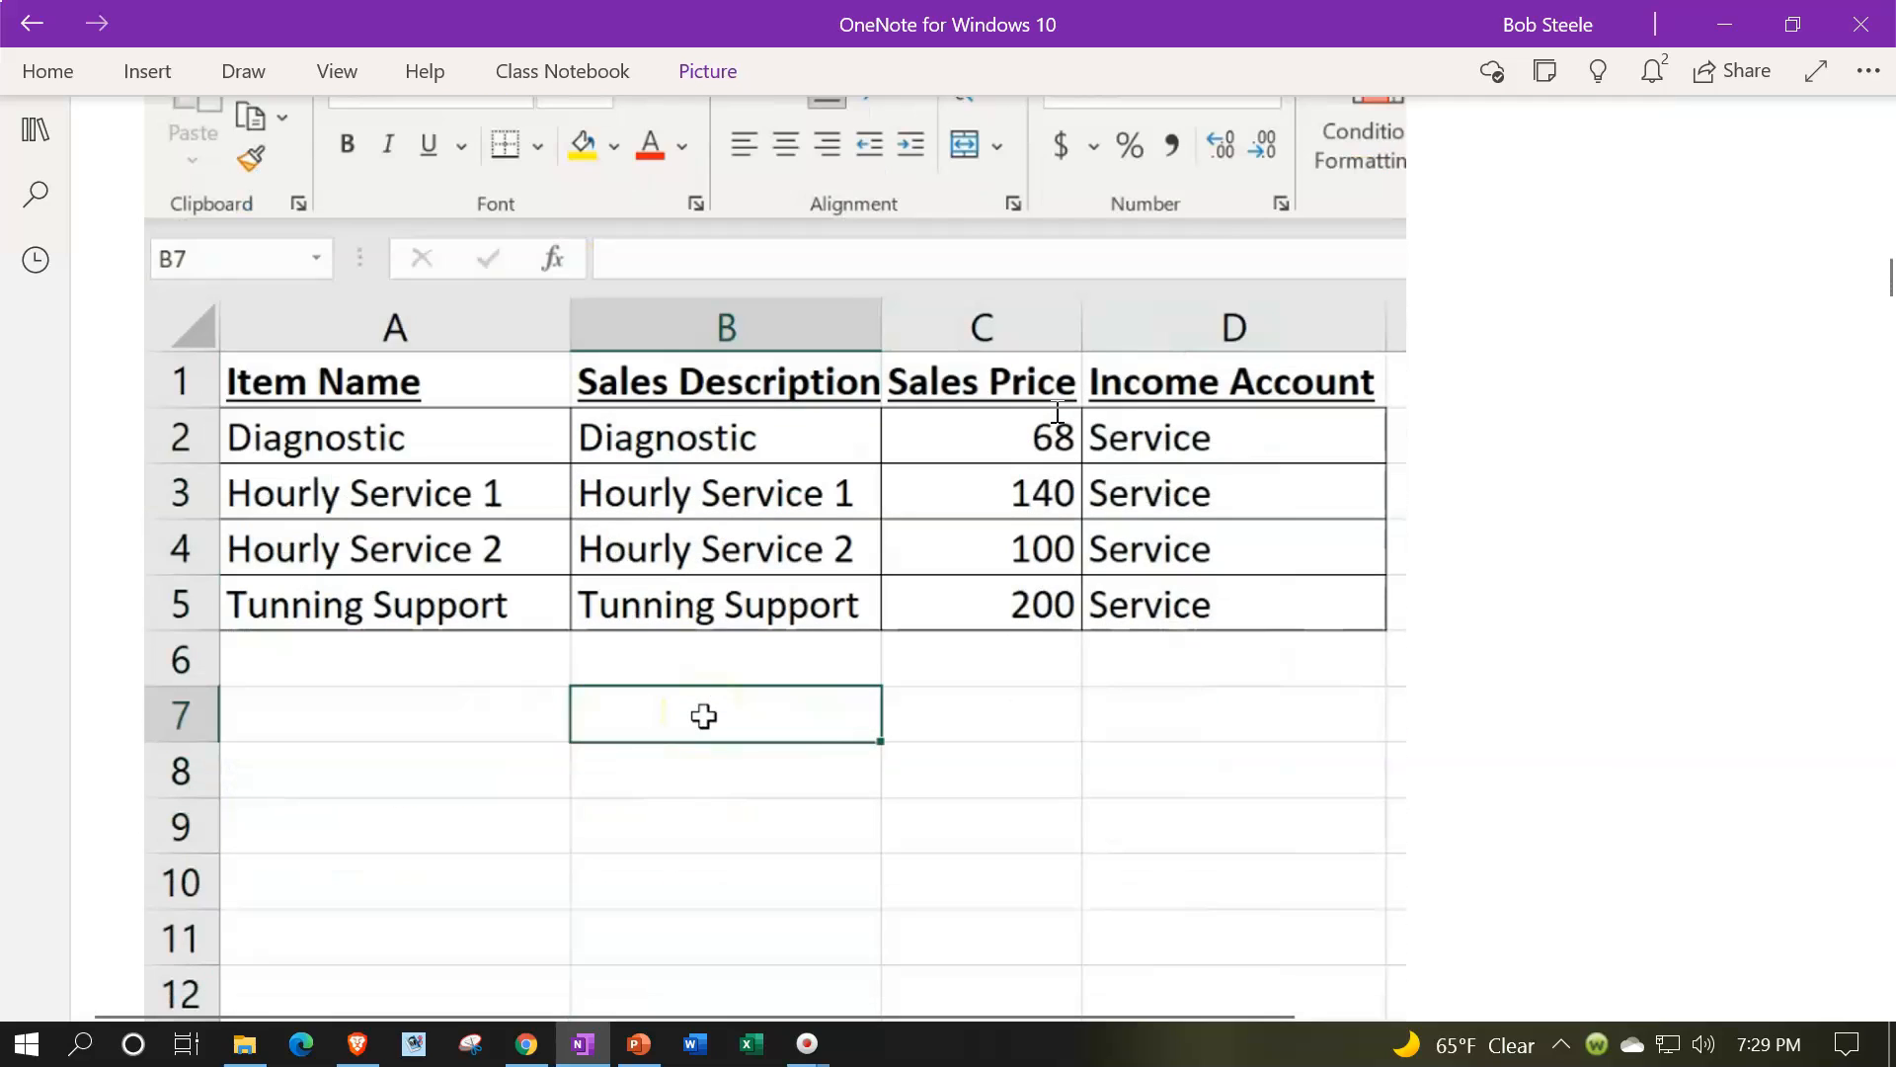
Step: Examine the service items spreadsheet and the item list and Lists menu screenshots below it
{"action": "left_click", "coordinate": [1049, 415]}
{"action": "left_click", "coordinate": [399, 657]}
{"action": "scroll", "coordinate": [399, 657], "scroll_direction": "down", "scroll_amount": 3}
{"action": "scroll", "coordinate": [401, 657], "scroll_direction": "down", "scroll_amount": 7}
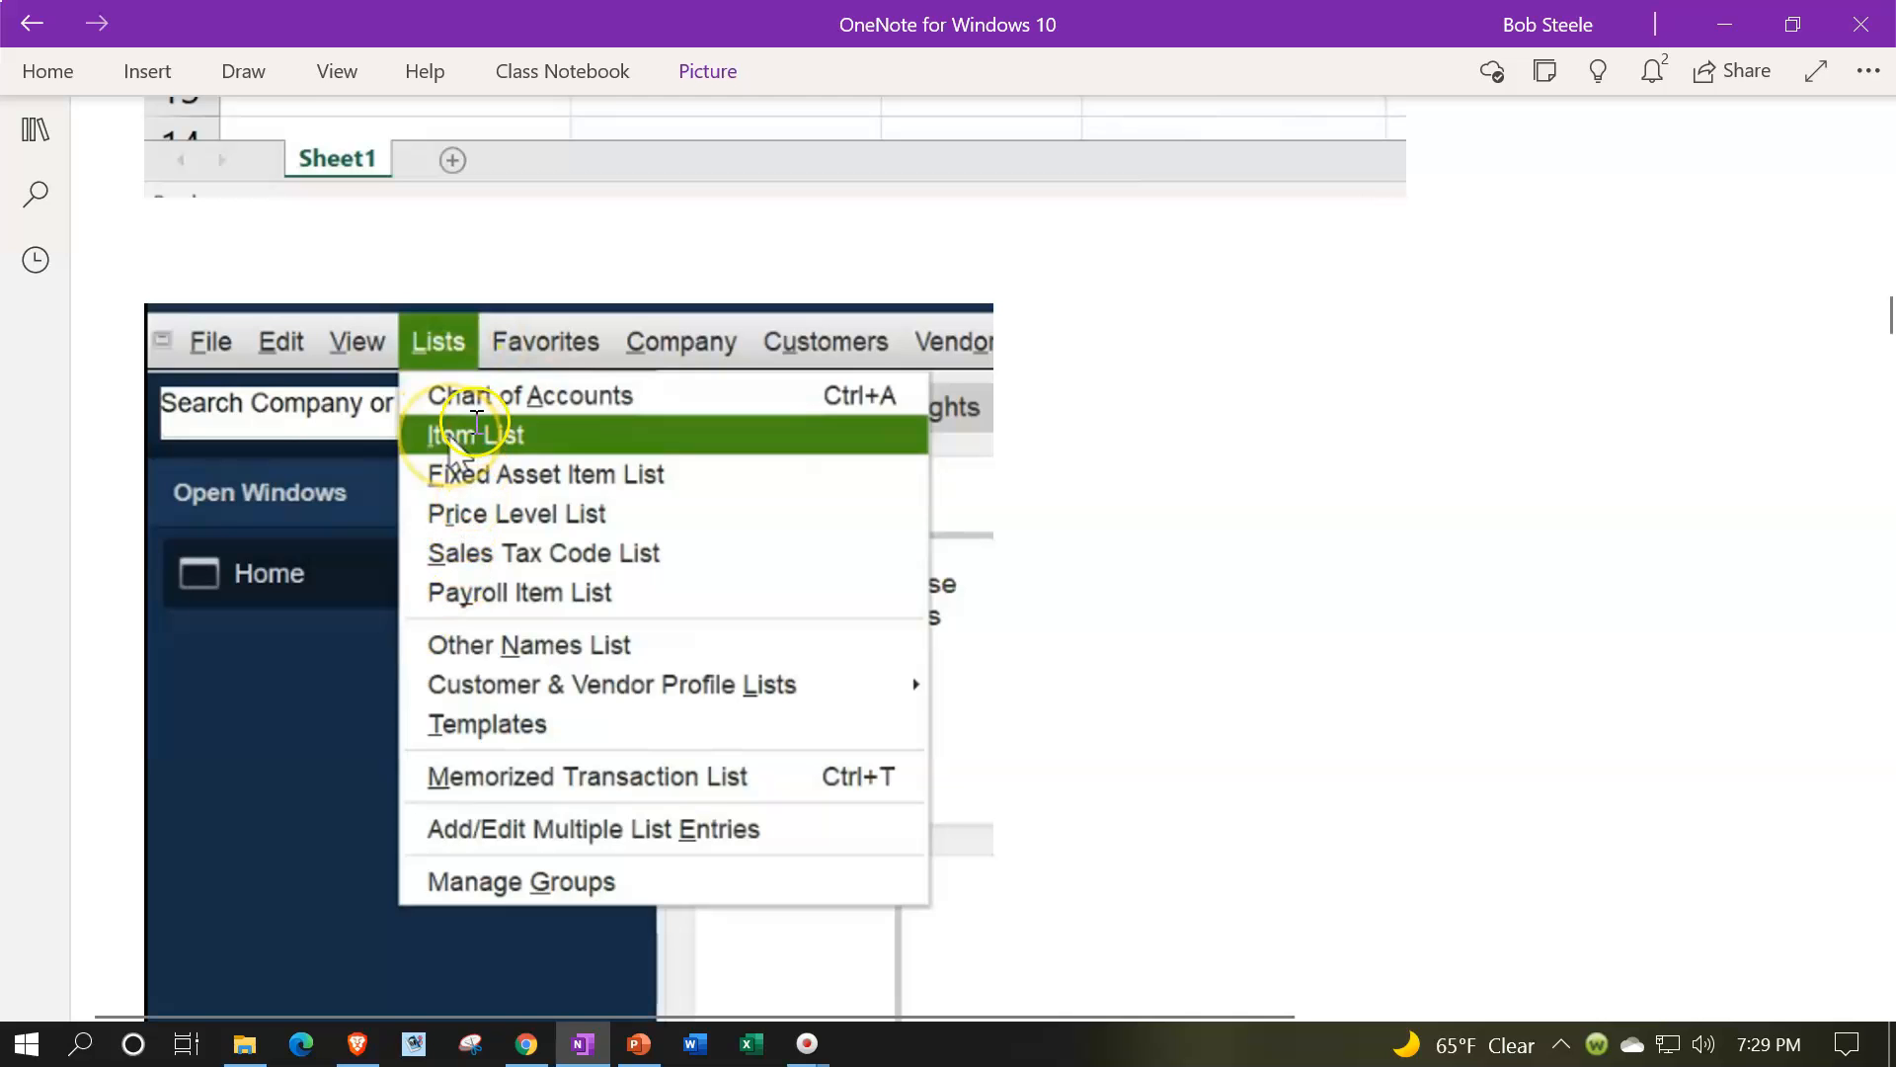
{"action": "scroll", "coordinate": [491, 441], "scroll_direction": "down", "scroll_amount": 1}
{"action": "scroll", "coordinate": [491, 442], "scroll_direction": "down", "scroll_amount": 8}
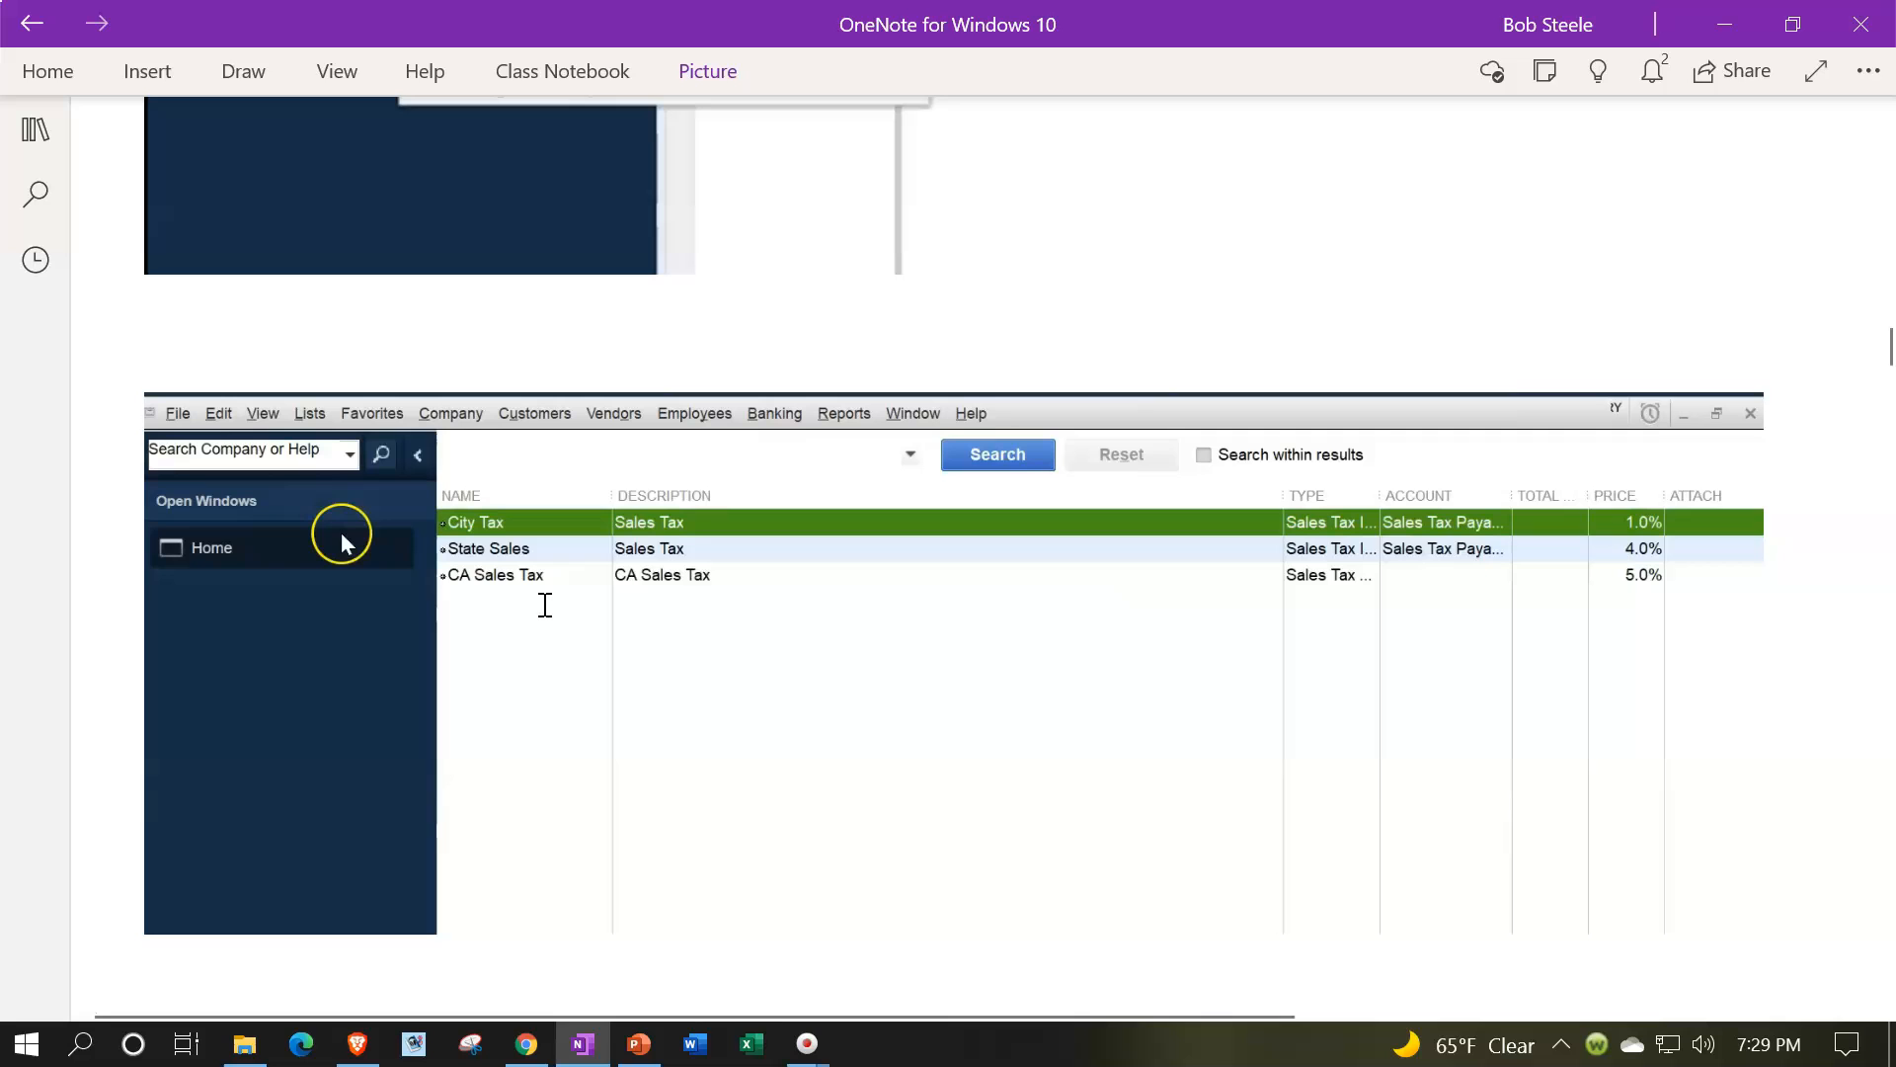
{"action": "scroll", "coordinate": [546, 605], "scroll_direction": "down", "scroll_amount": 4}
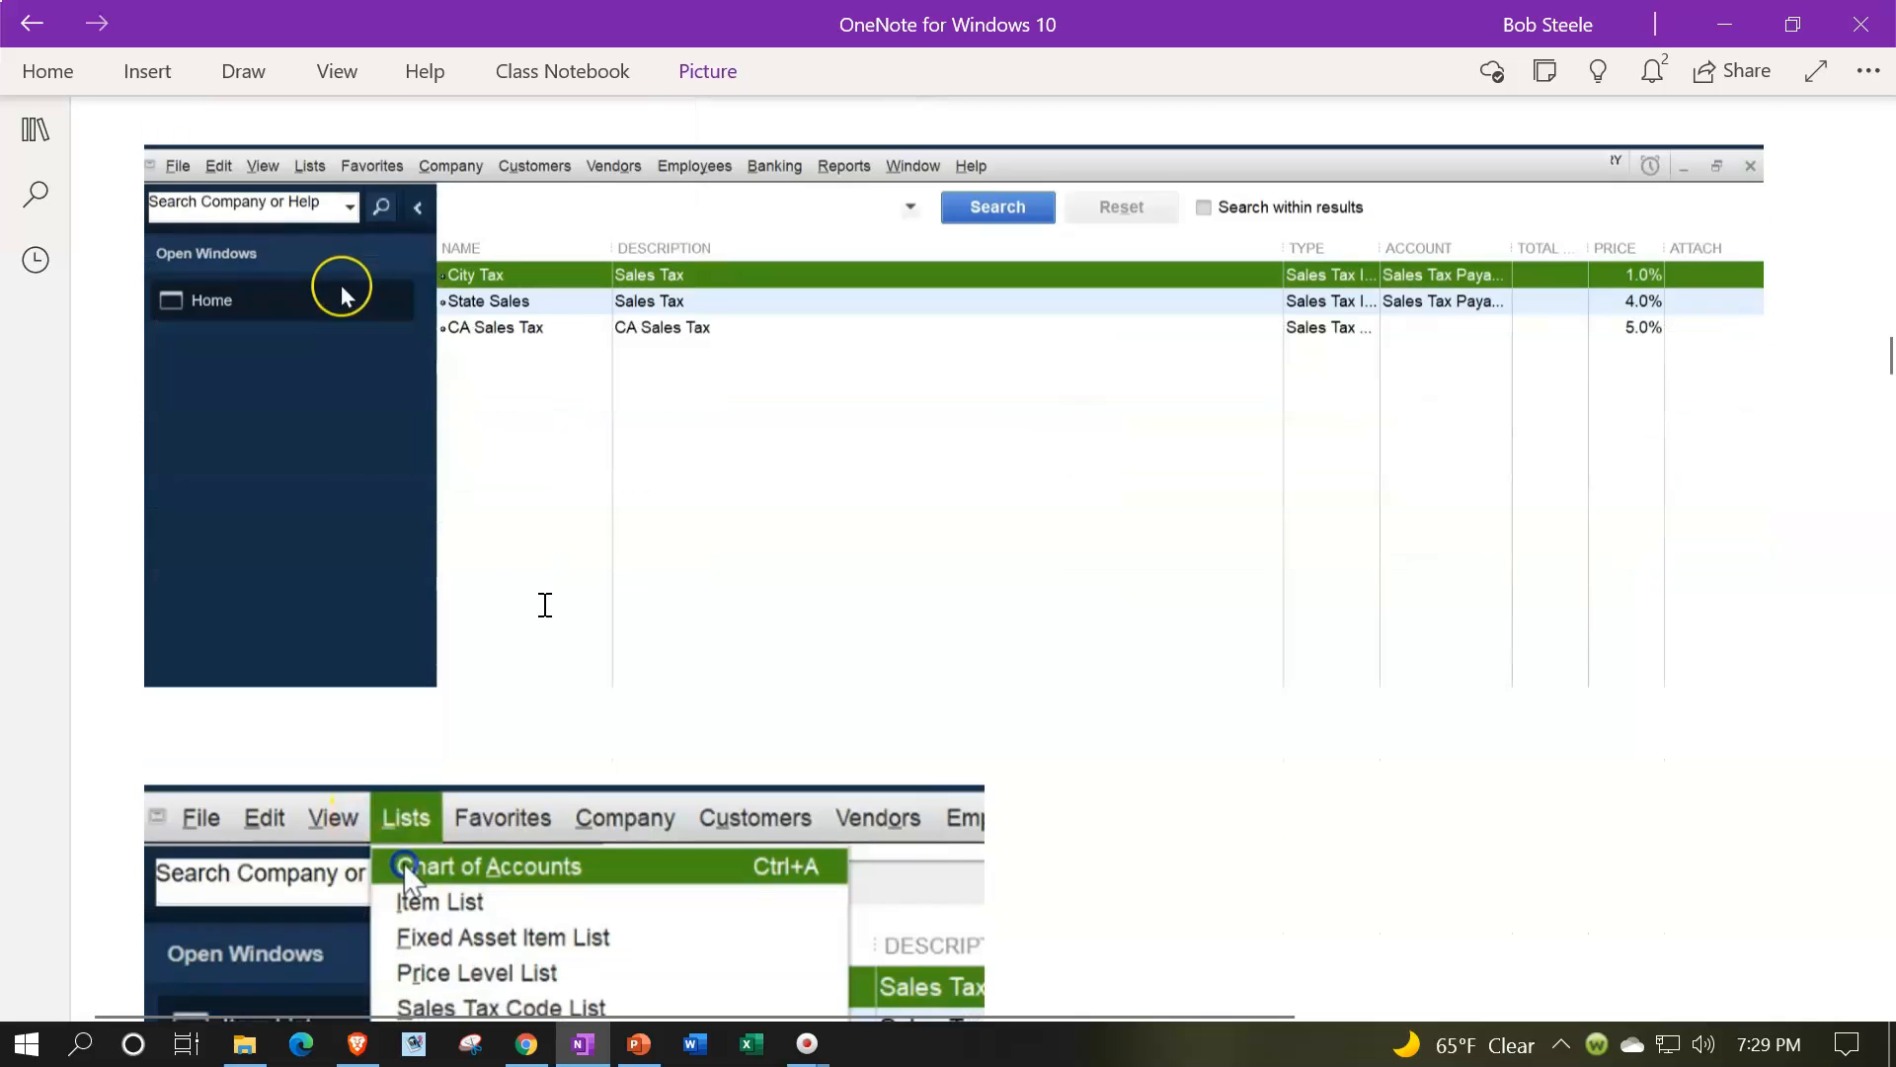
{"action": "scroll", "coordinate": [546, 605], "scroll_direction": "down", "scroll_amount": 4}
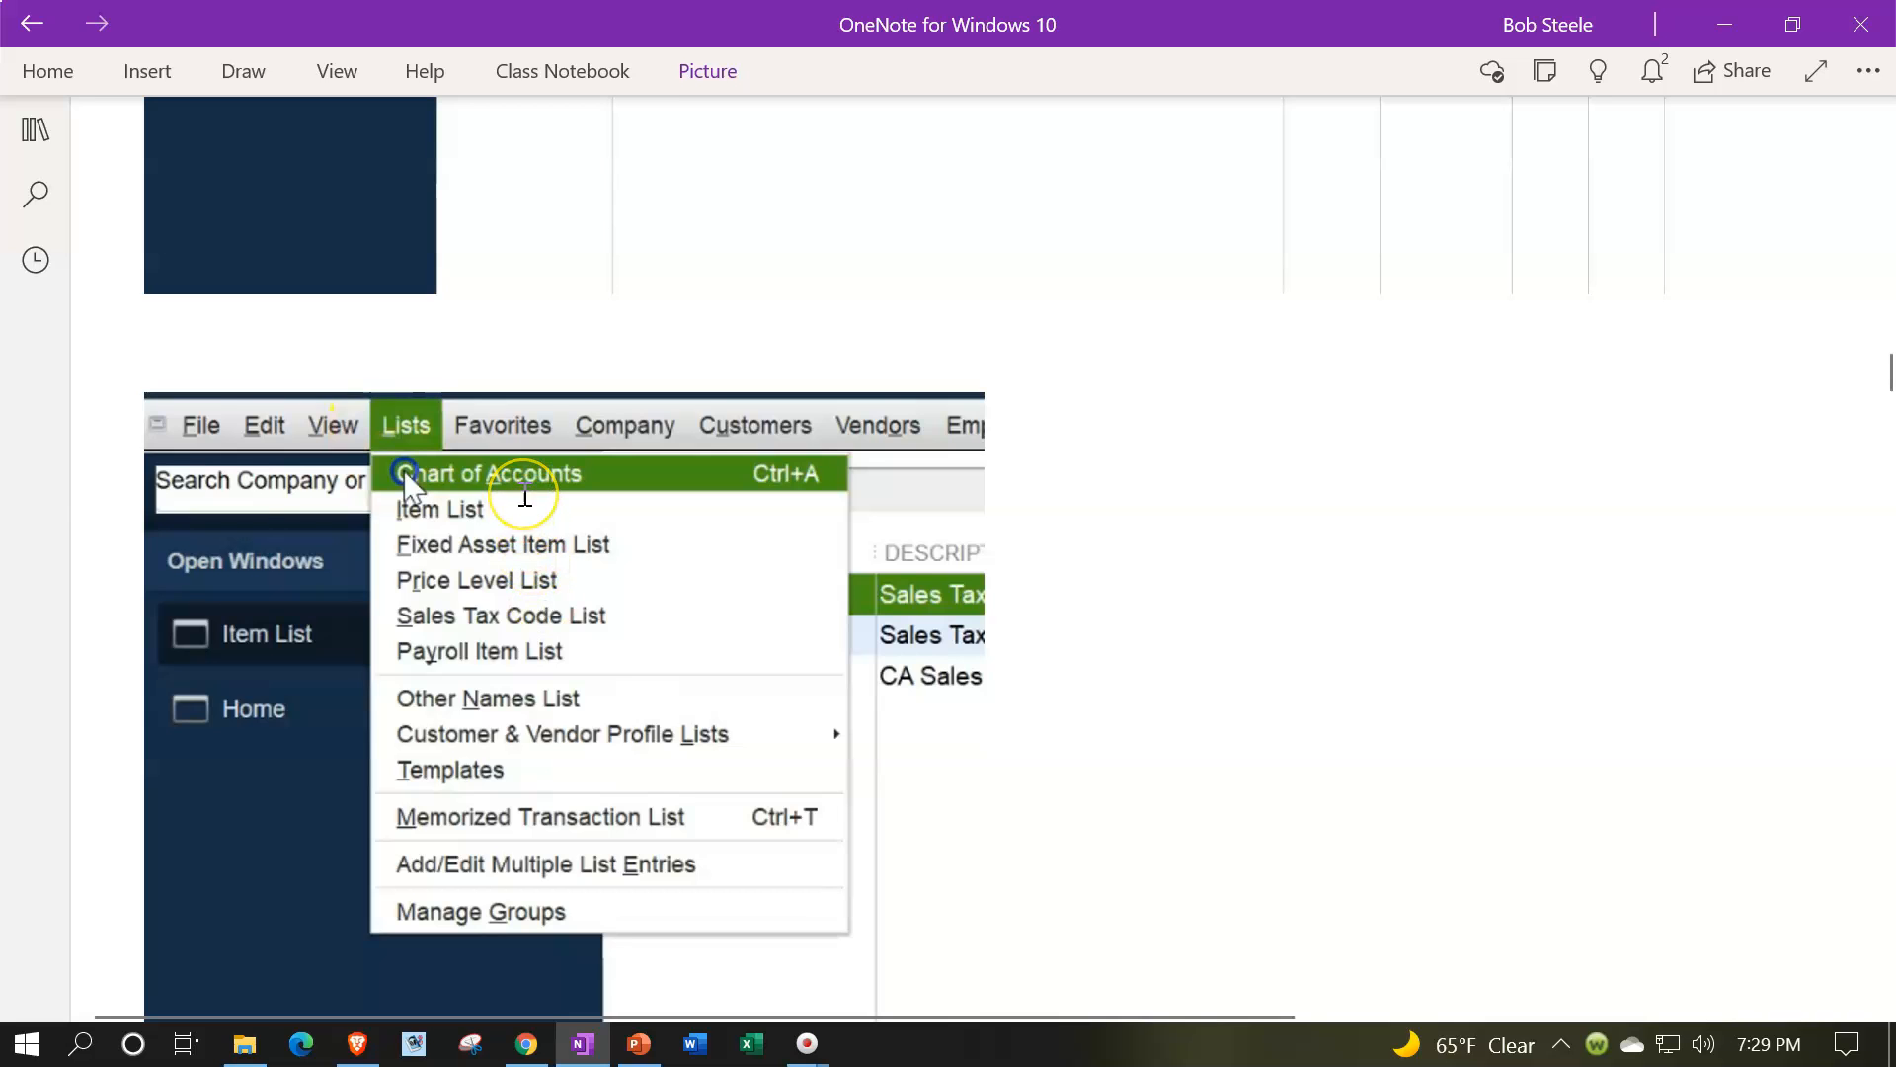
{"action": "scroll", "coordinate": [528, 520], "scroll_direction": "down", "scroll_amount": 4}
{"action": "scroll", "coordinate": [524, 493], "scroll_direction": "down", "scroll_amount": 8}
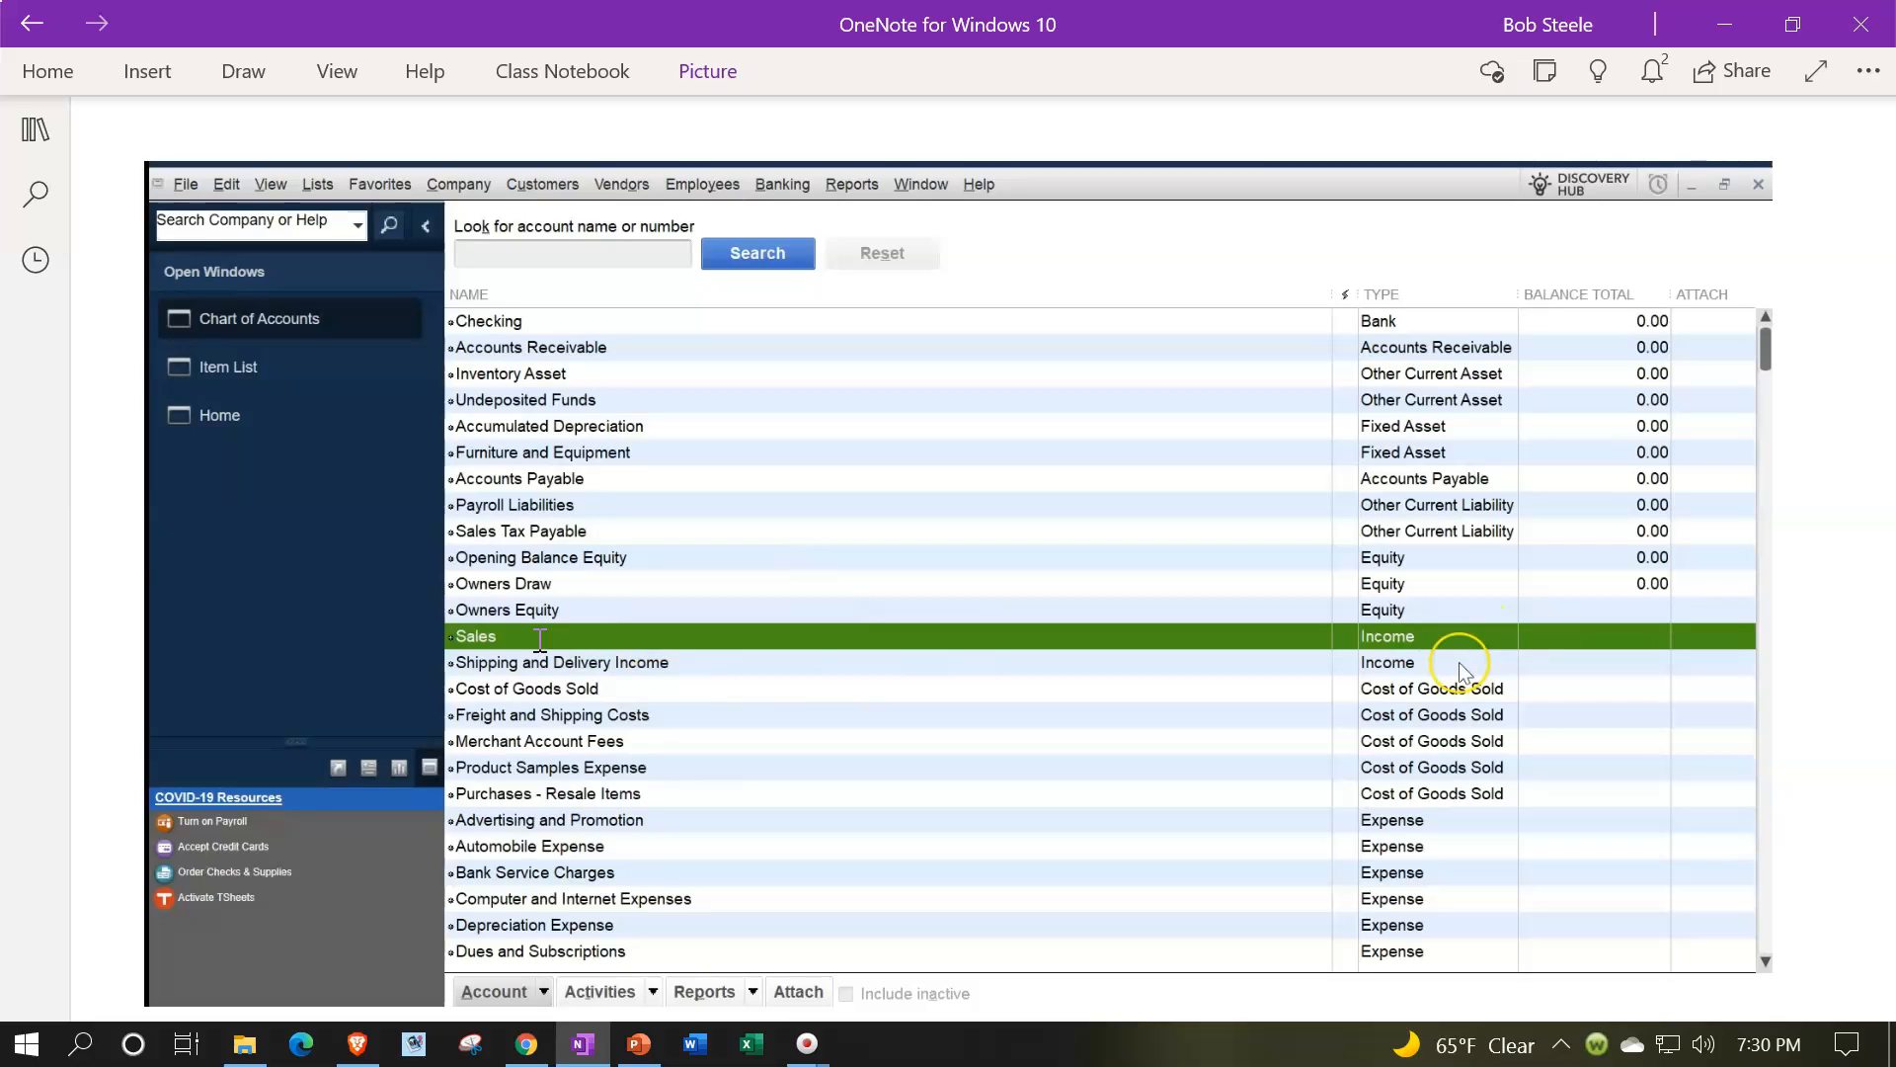
Step: Review the chart of accounts, new income account, item list menu and Add/Edit Multiple List Entries screenshots
{"action": "scroll", "coordinate": [540, 640], "scroll_direction": "down", "scroll_amount": 1}
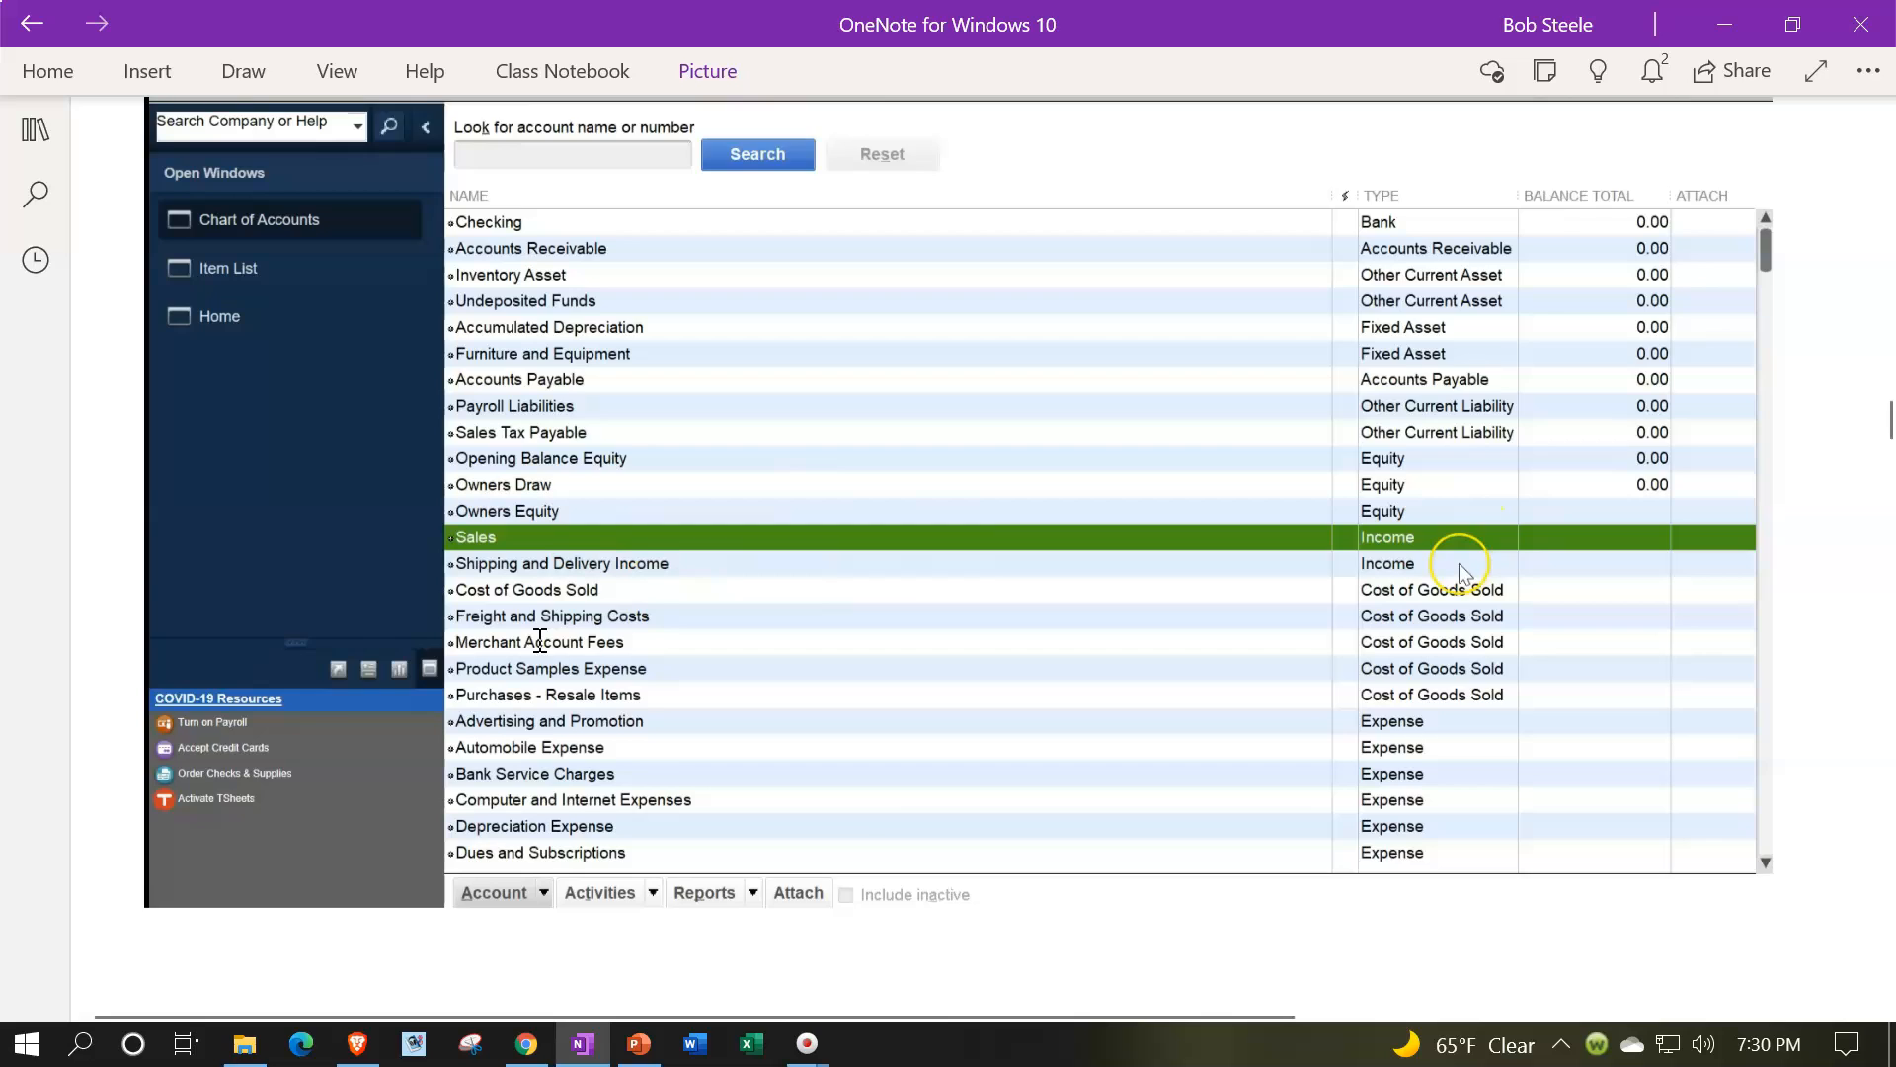
{"action": "scroll", "coordinate": [540, 642], "scroll_direction": "down", "scroll_amount": 5}
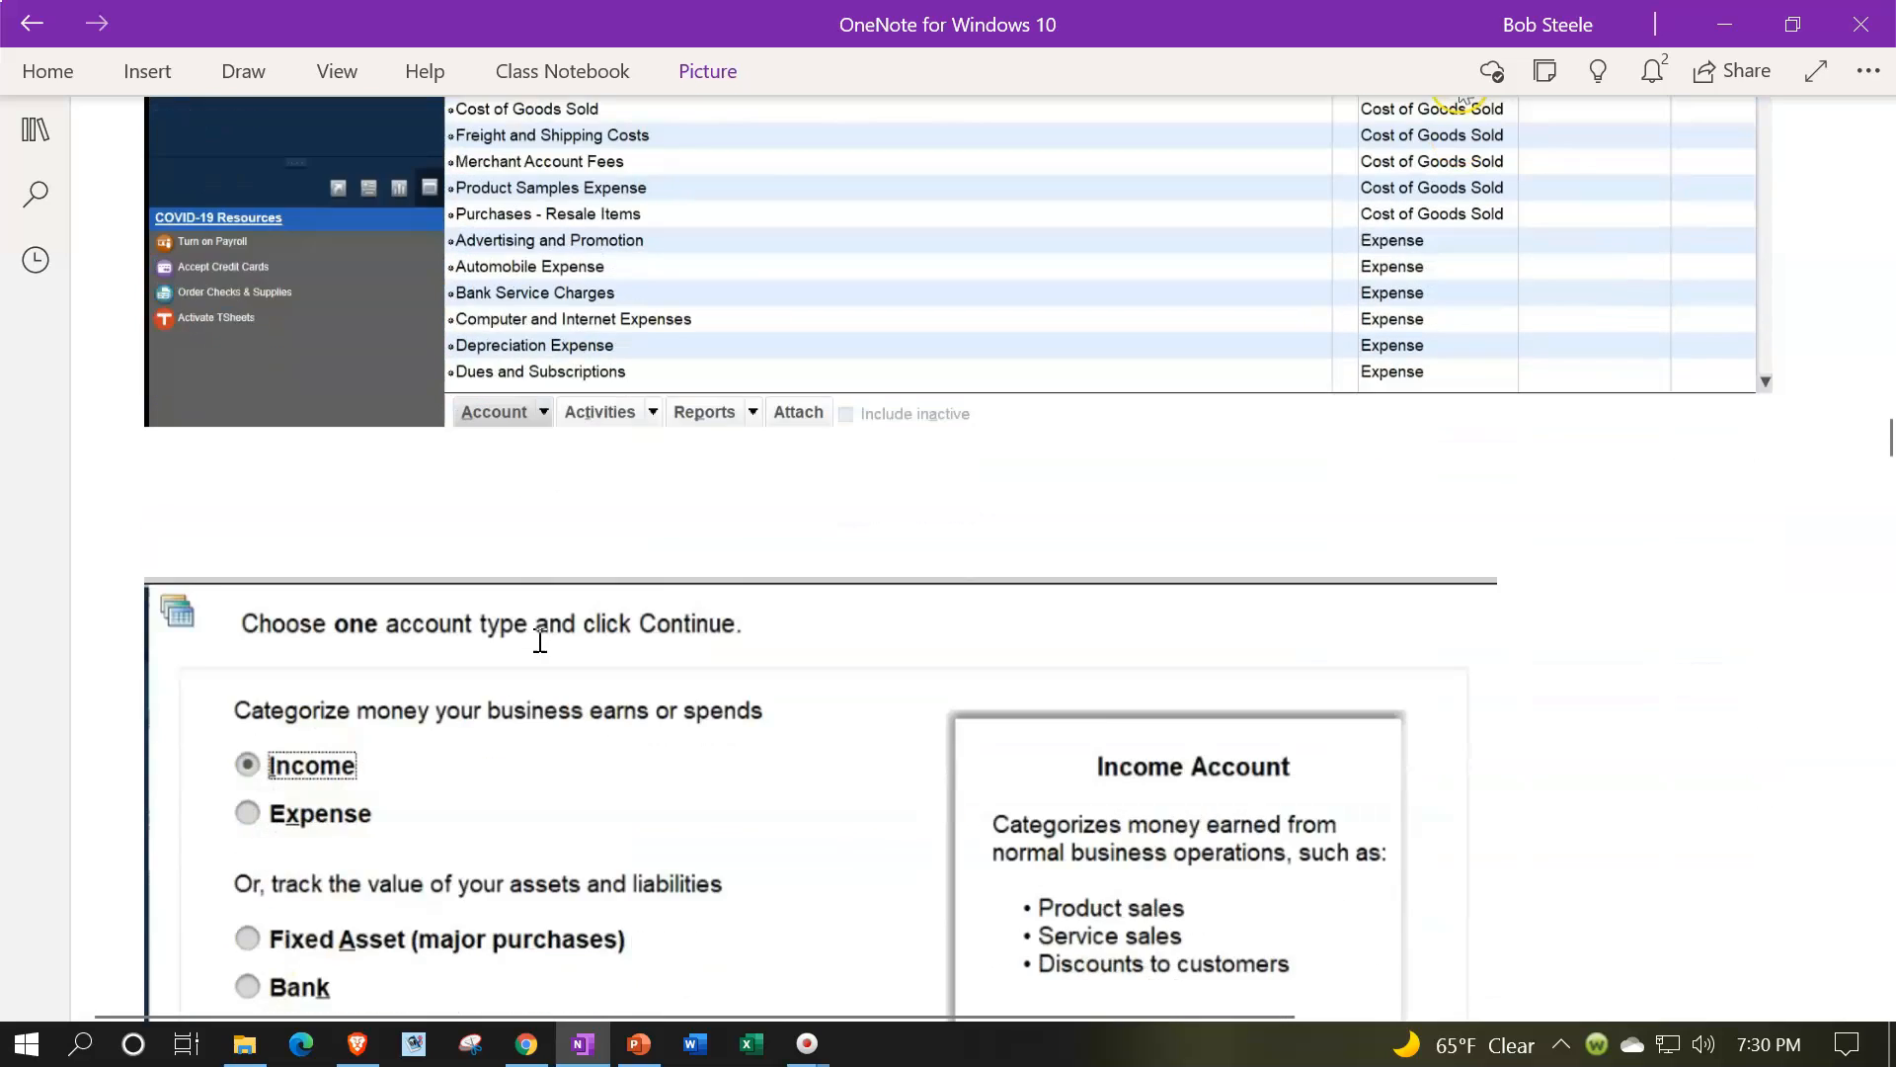
{"action": "scroll", "coordinate": [540, 641], "scroll_direction": "down", "scroll_amount": 2}
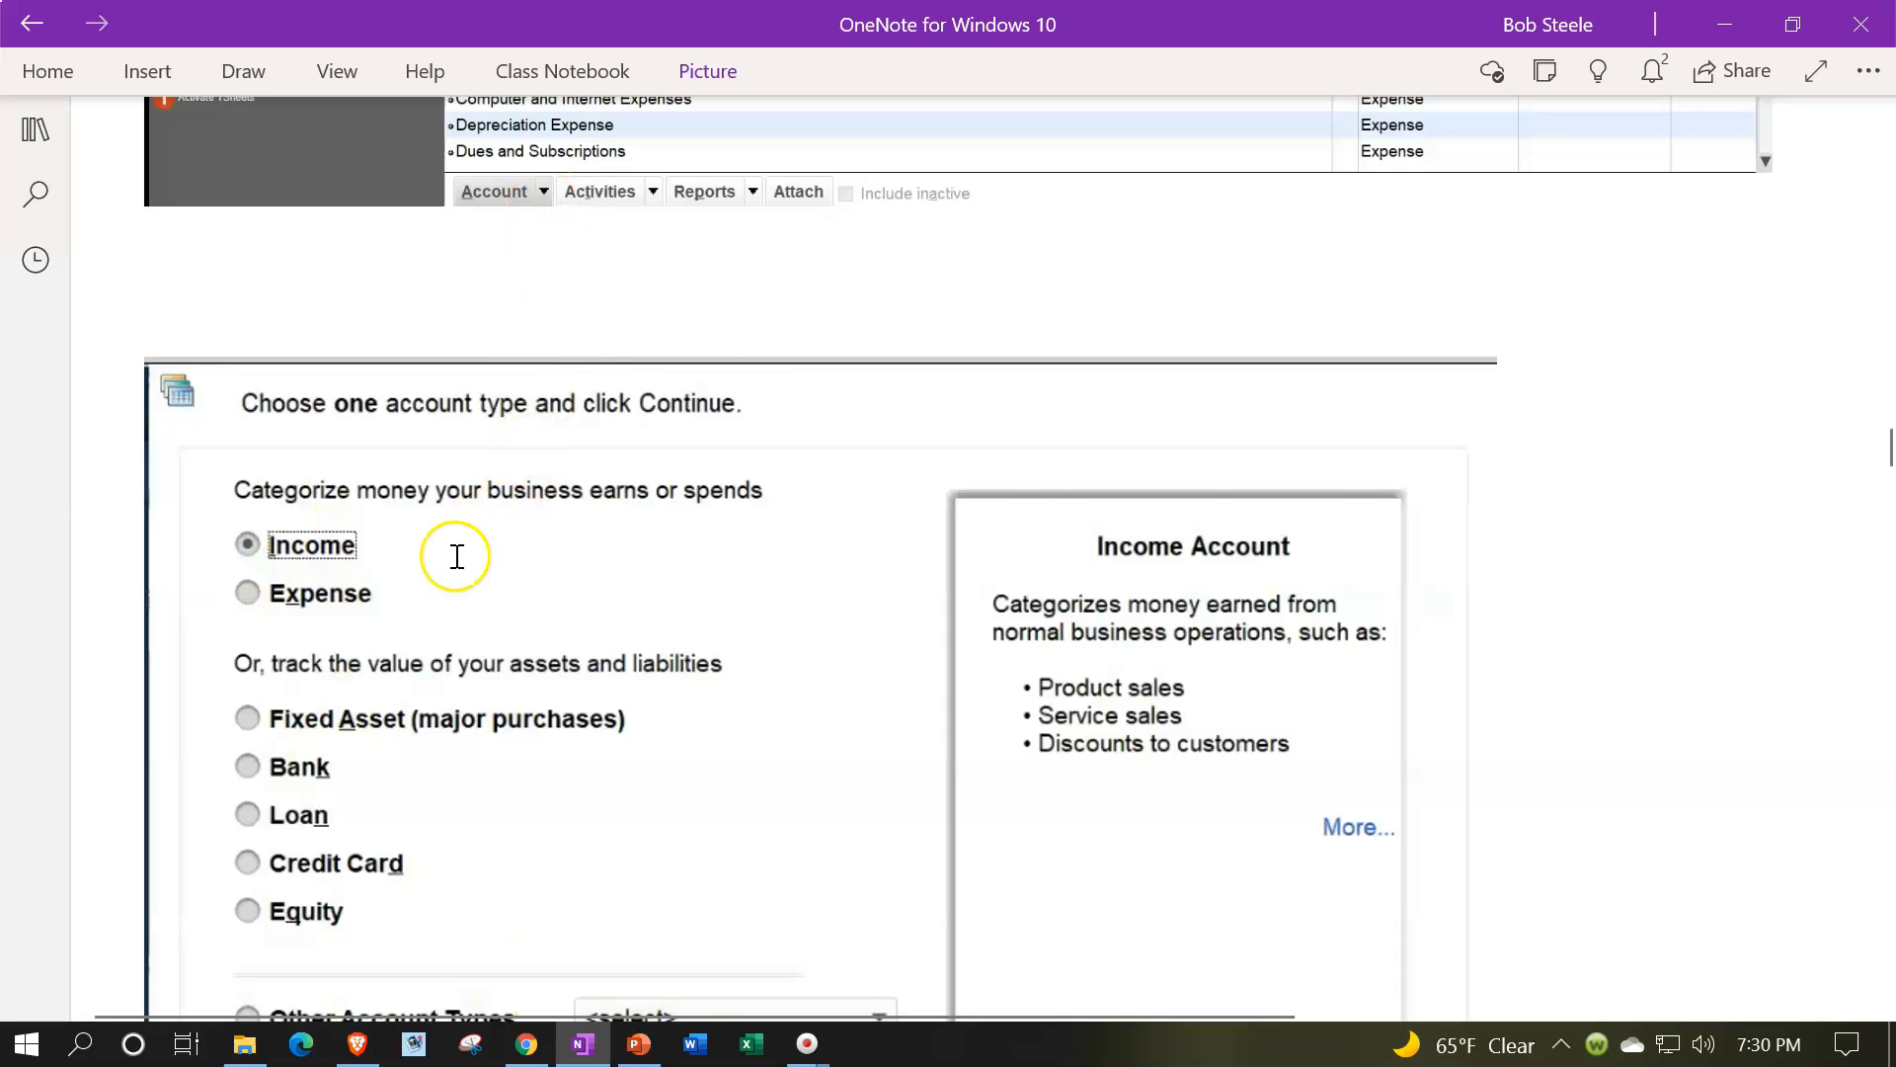
{"action": "scroll", "coordinate": [457, 556], "scroll_direction": "down", "scroll_amount": 12}
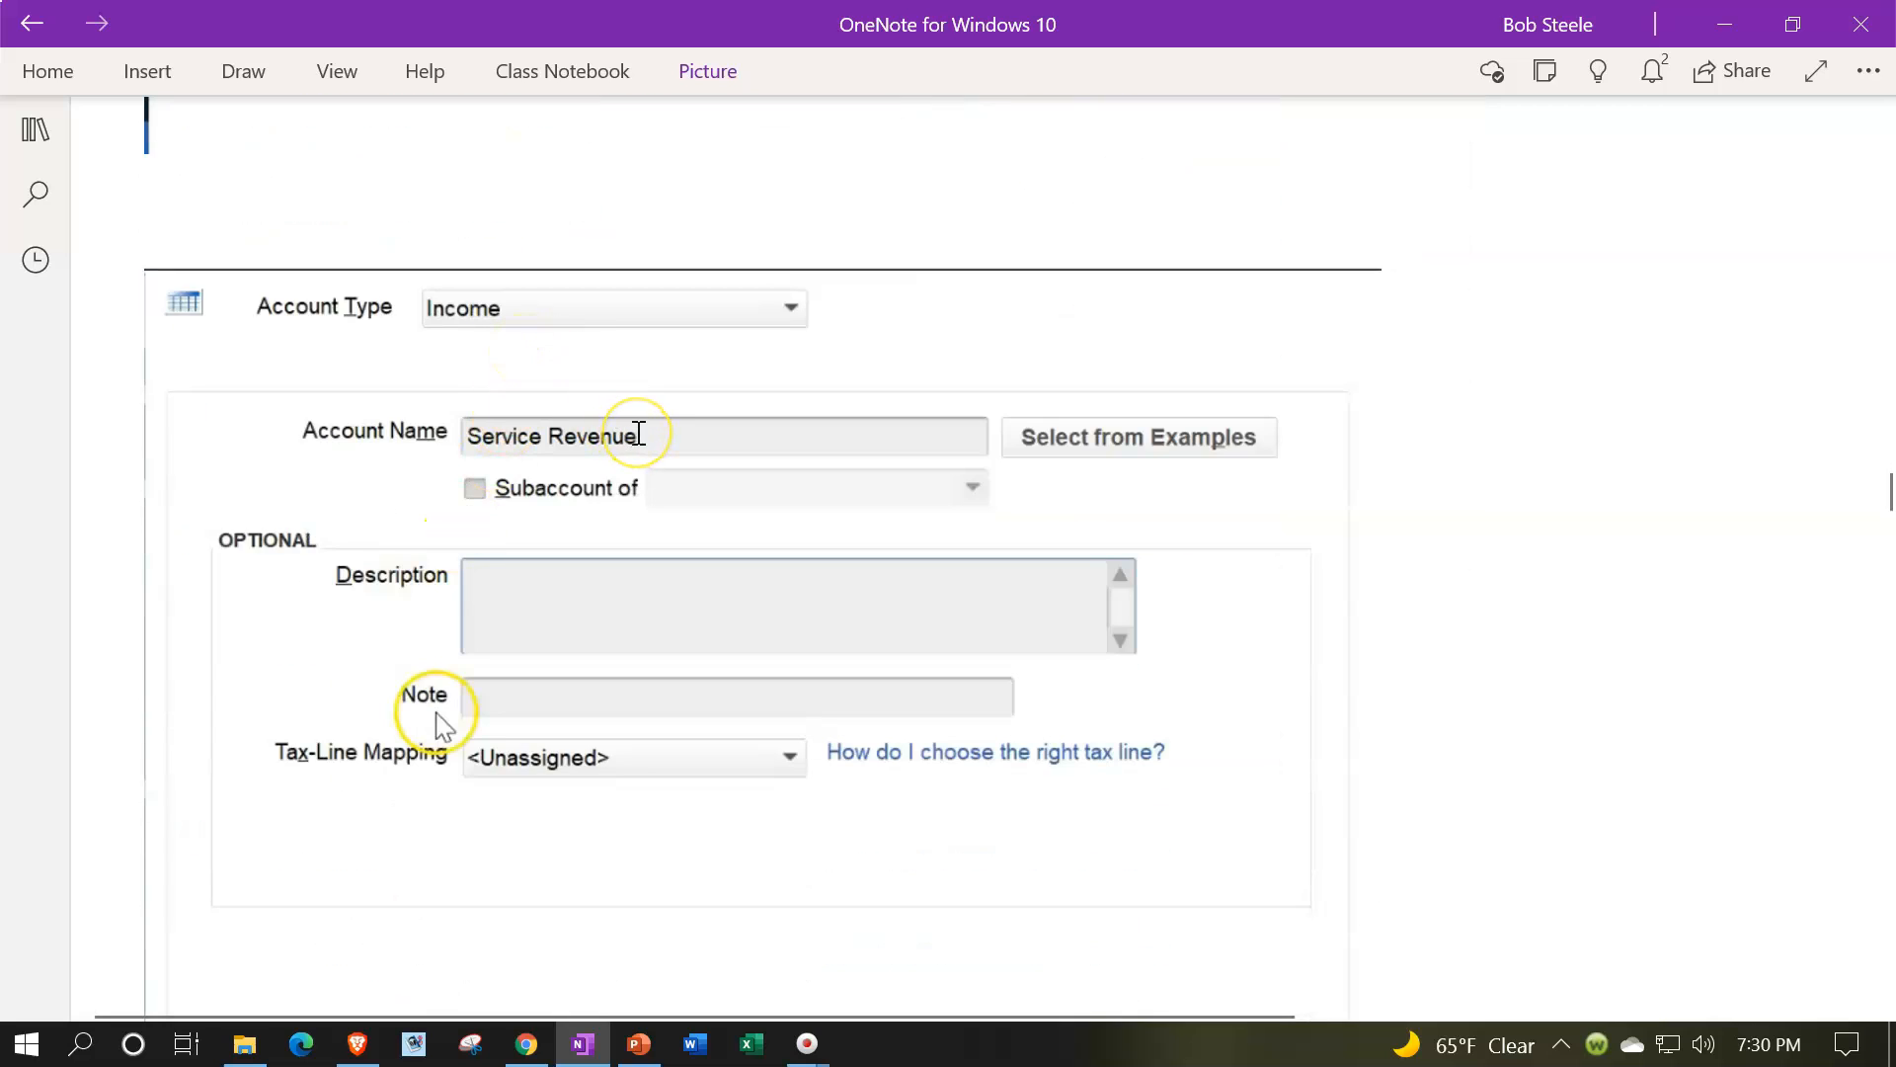
{"action": "scroll", "coordinate": [639, 433], "scroll_direction": "down", "scroll_amount": 3}
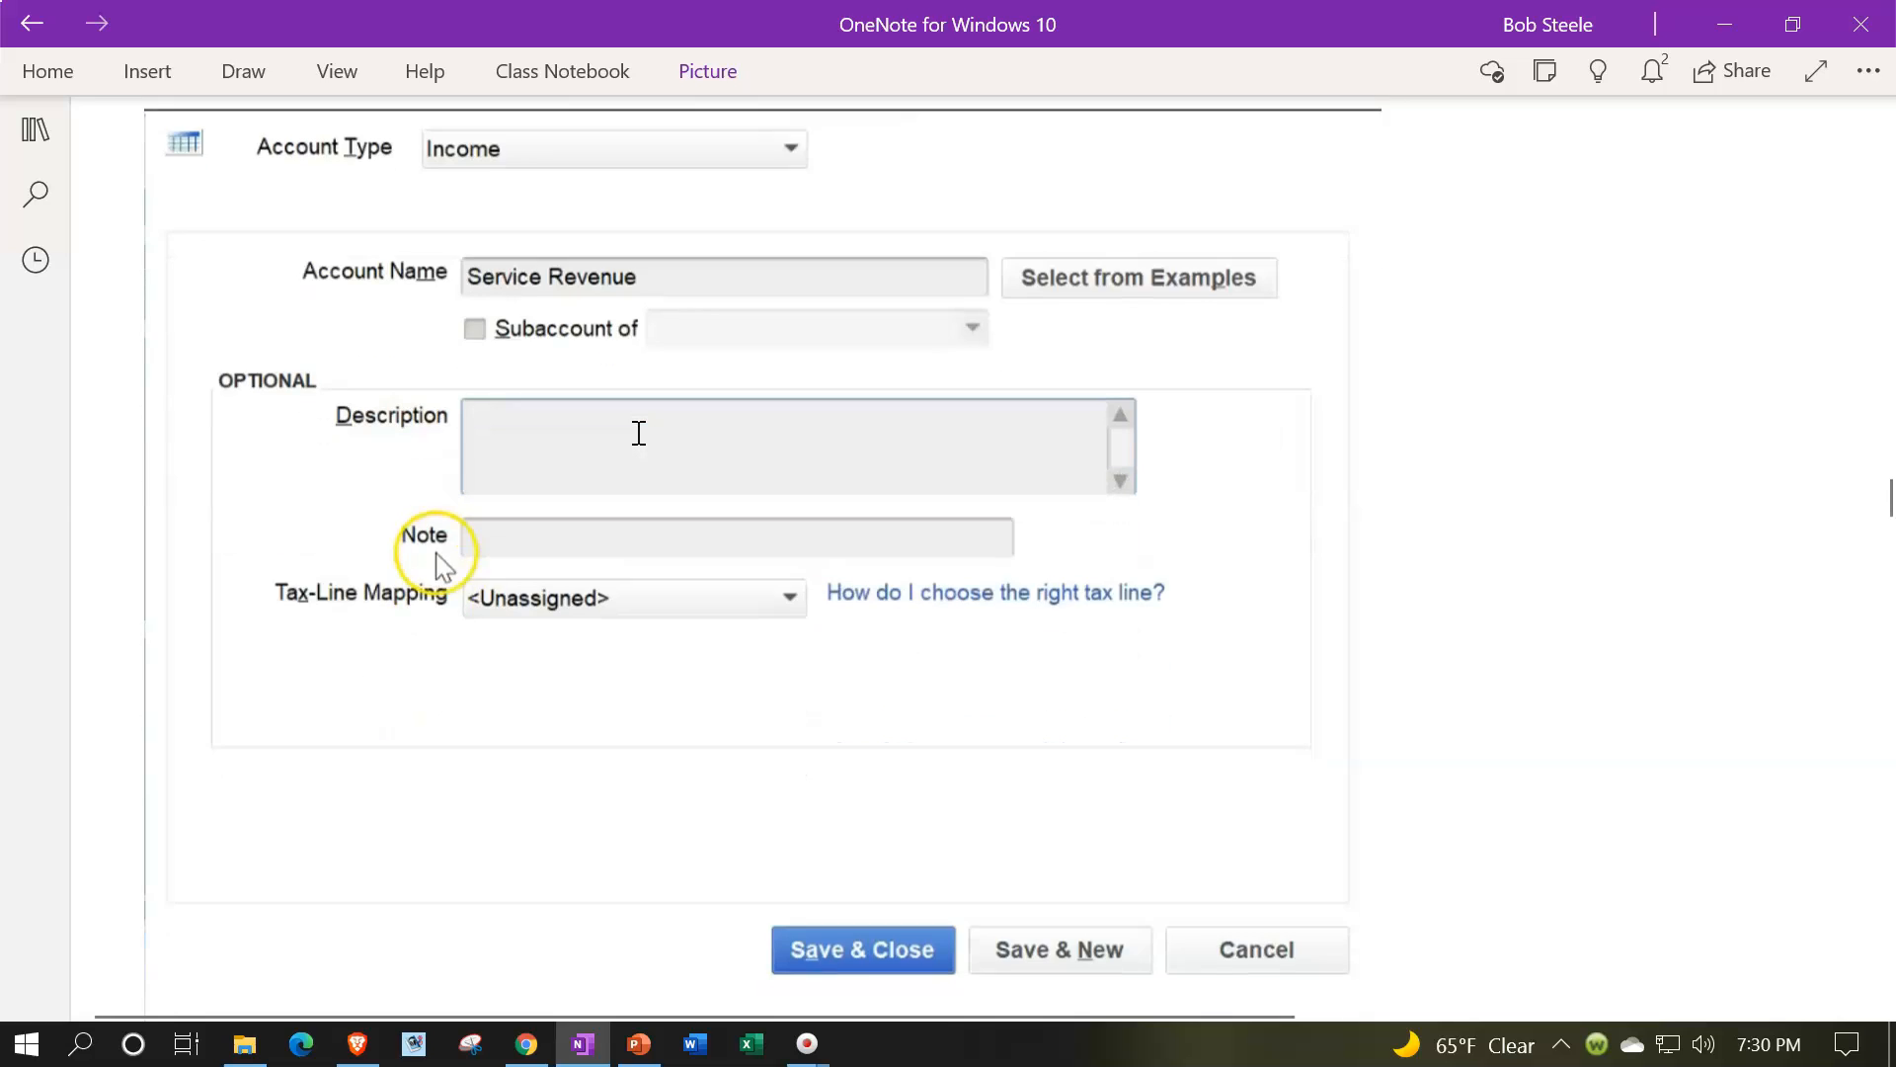
{"action": "scroll", "coordinate": [639, 432], "scroll_direction": "down", "scroll_amount": 7}
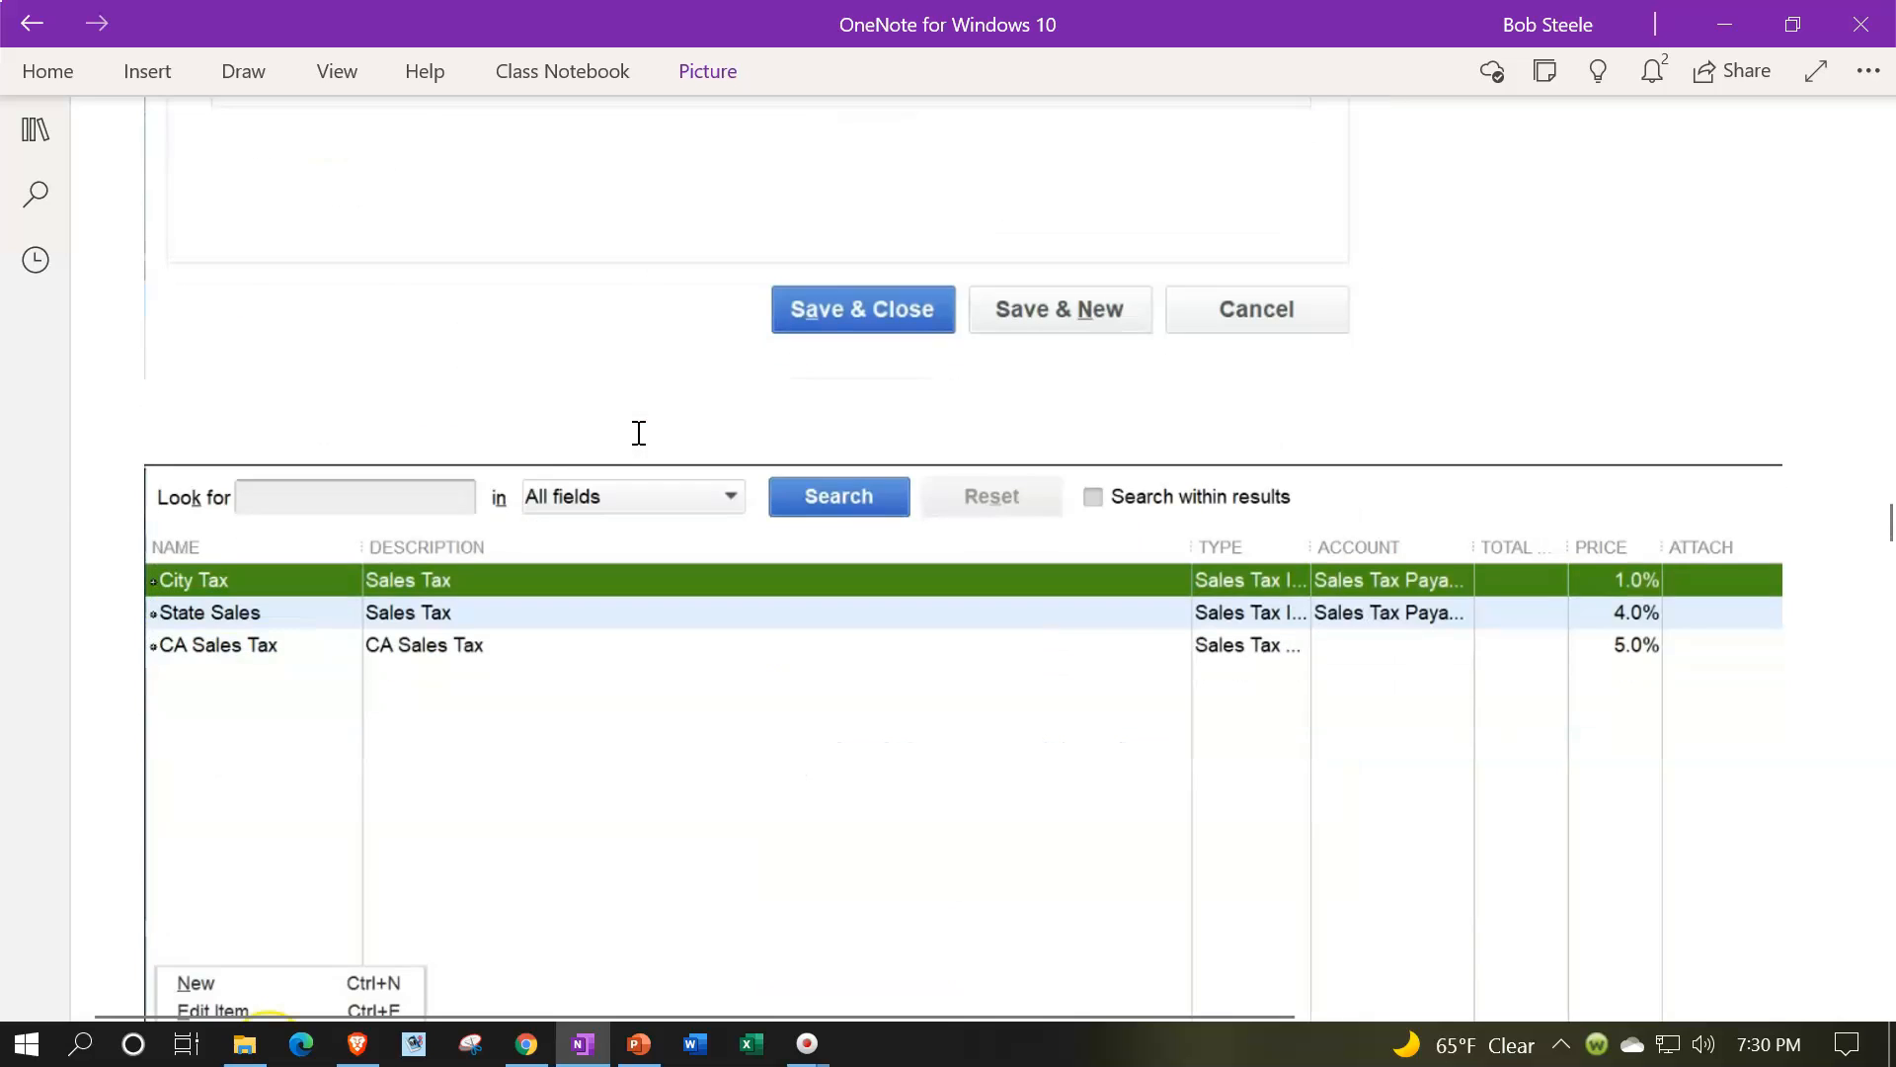
{"action": "scroll", "coordinate": [639, 432], "scroll_direction": "down", "scroll_amount": 2}
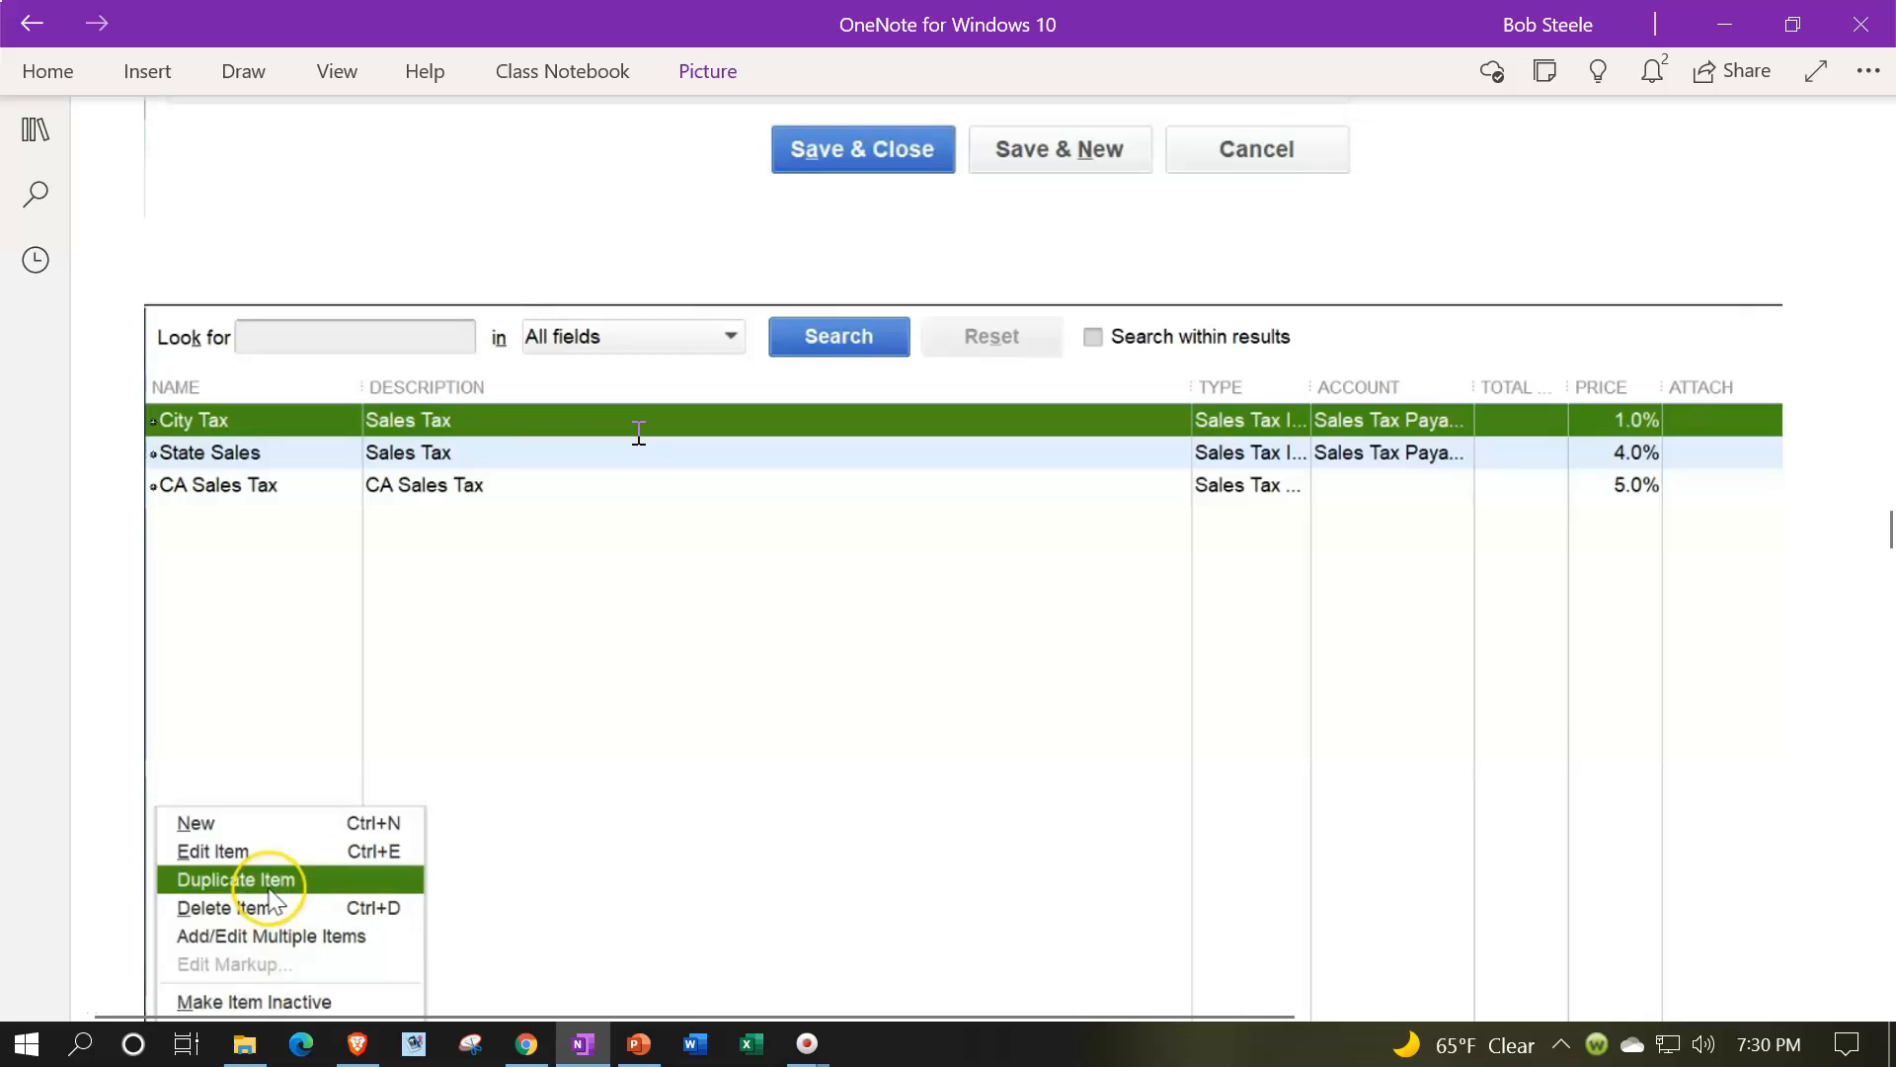
{"action": "scroll", "coordinate": [639, 432], "scroll_direction": "down", "scroll_amount": 2}
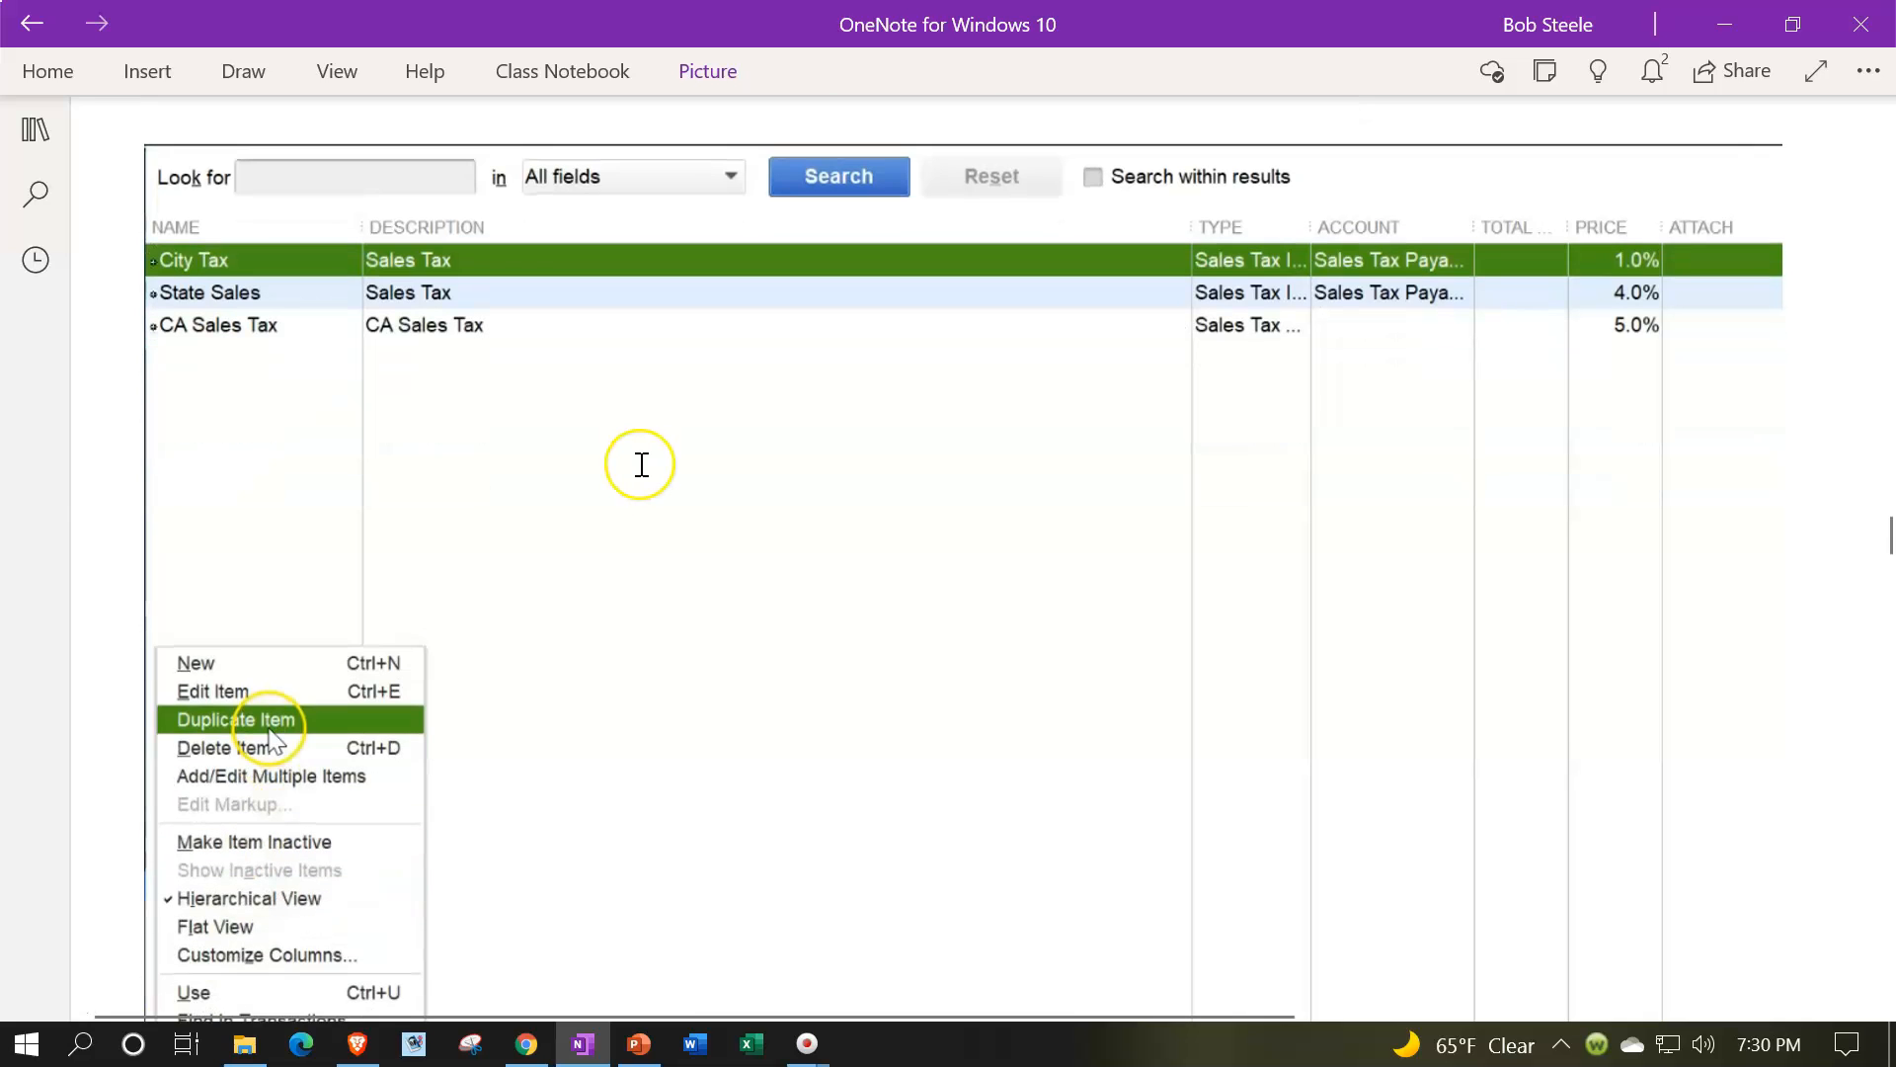
{"action": "scroll", "coordinate": [642, 464], "scroll_direction": "down", "scroll_amount": 7}
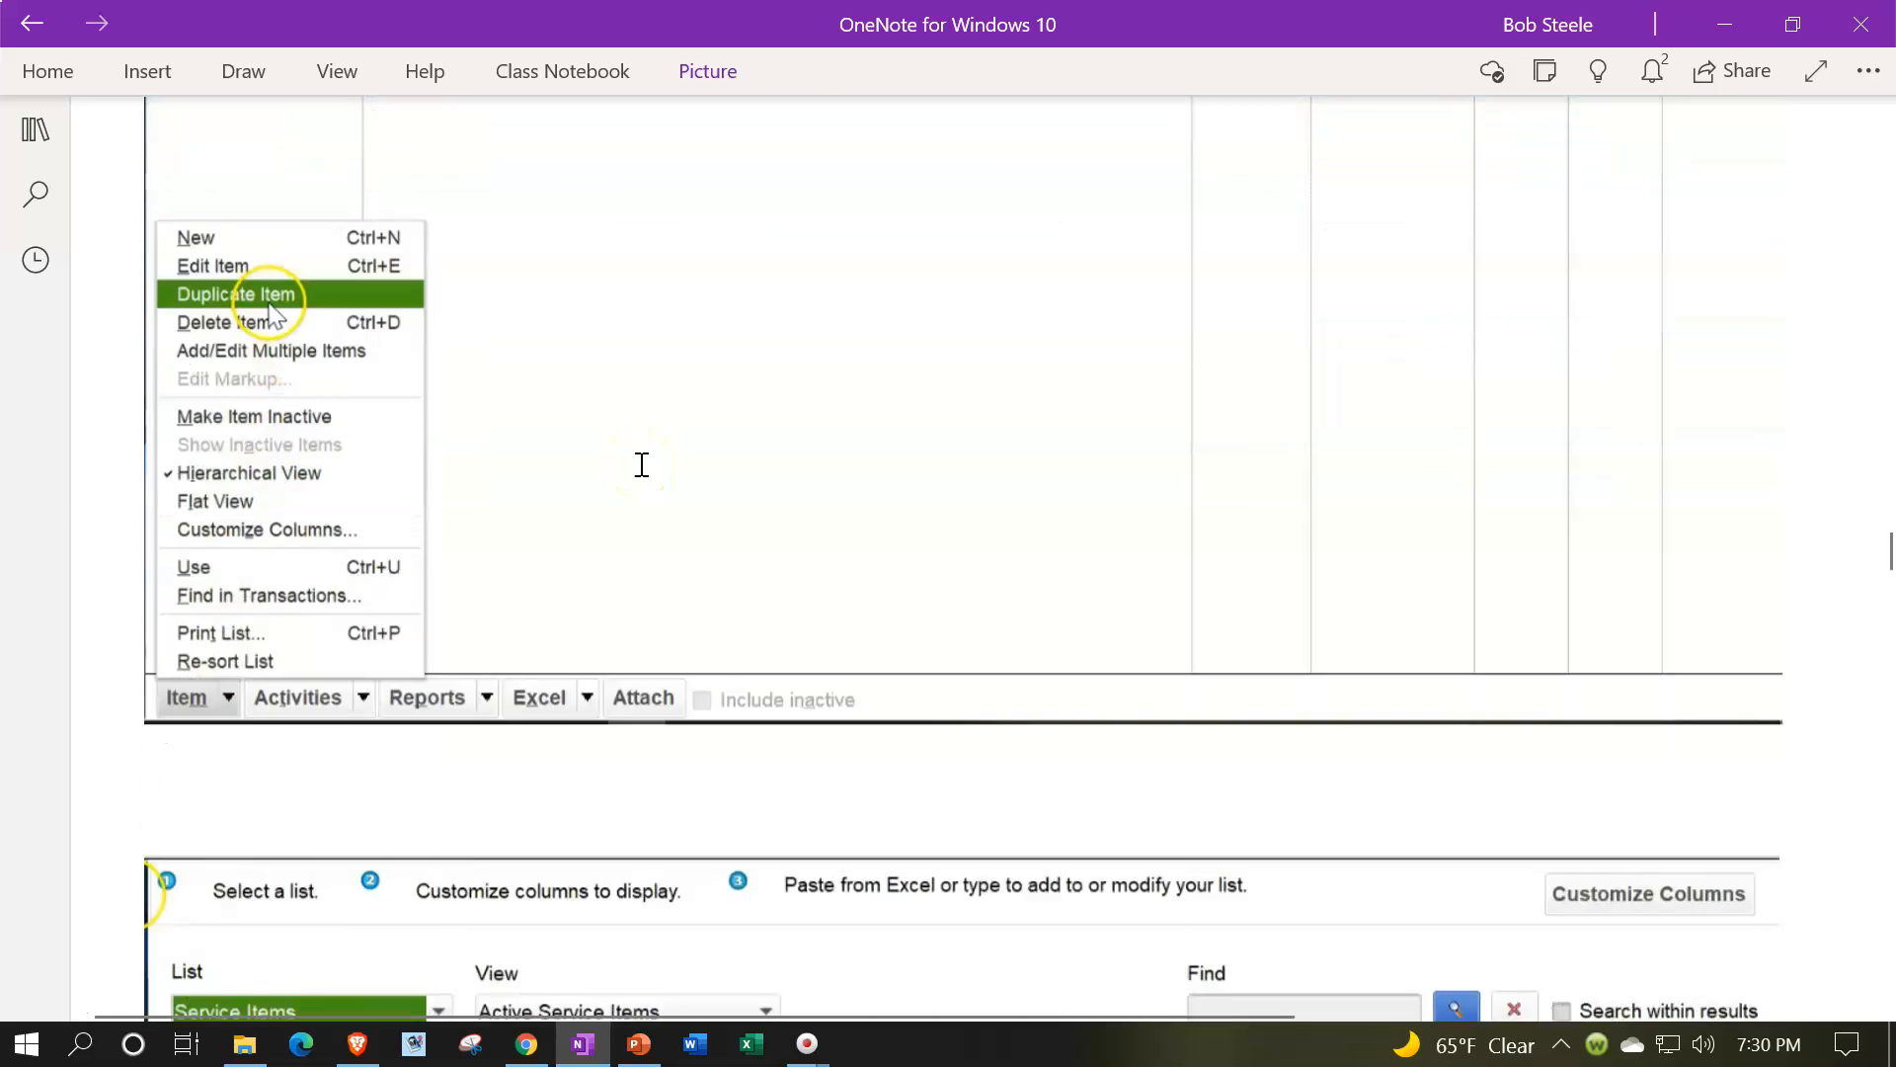
{"action": "scroll", "coordinate": [642, 464], "scroll_direction": "down", "scroll_amount": 4}
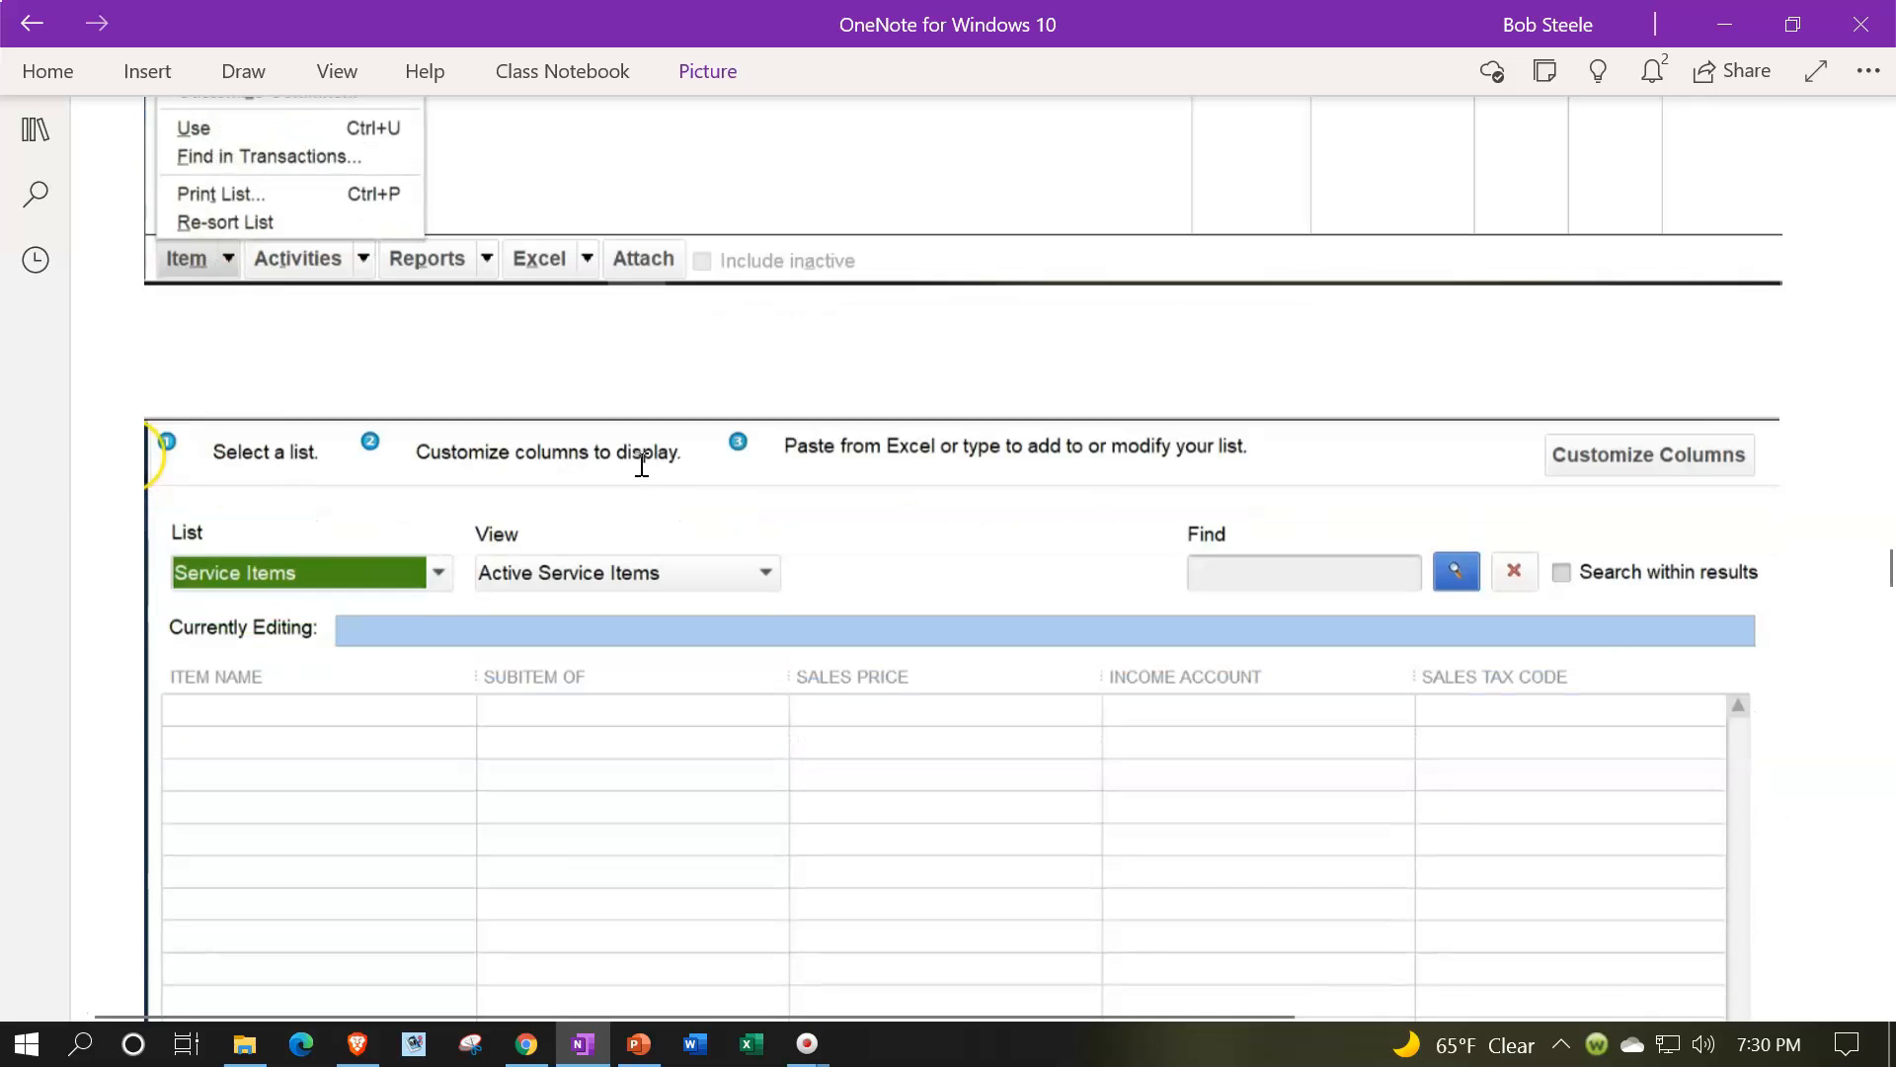
{"action": "scroll", "coordinate": [642, 465], "scroll_direction": "down", "scroll_amount": 1}
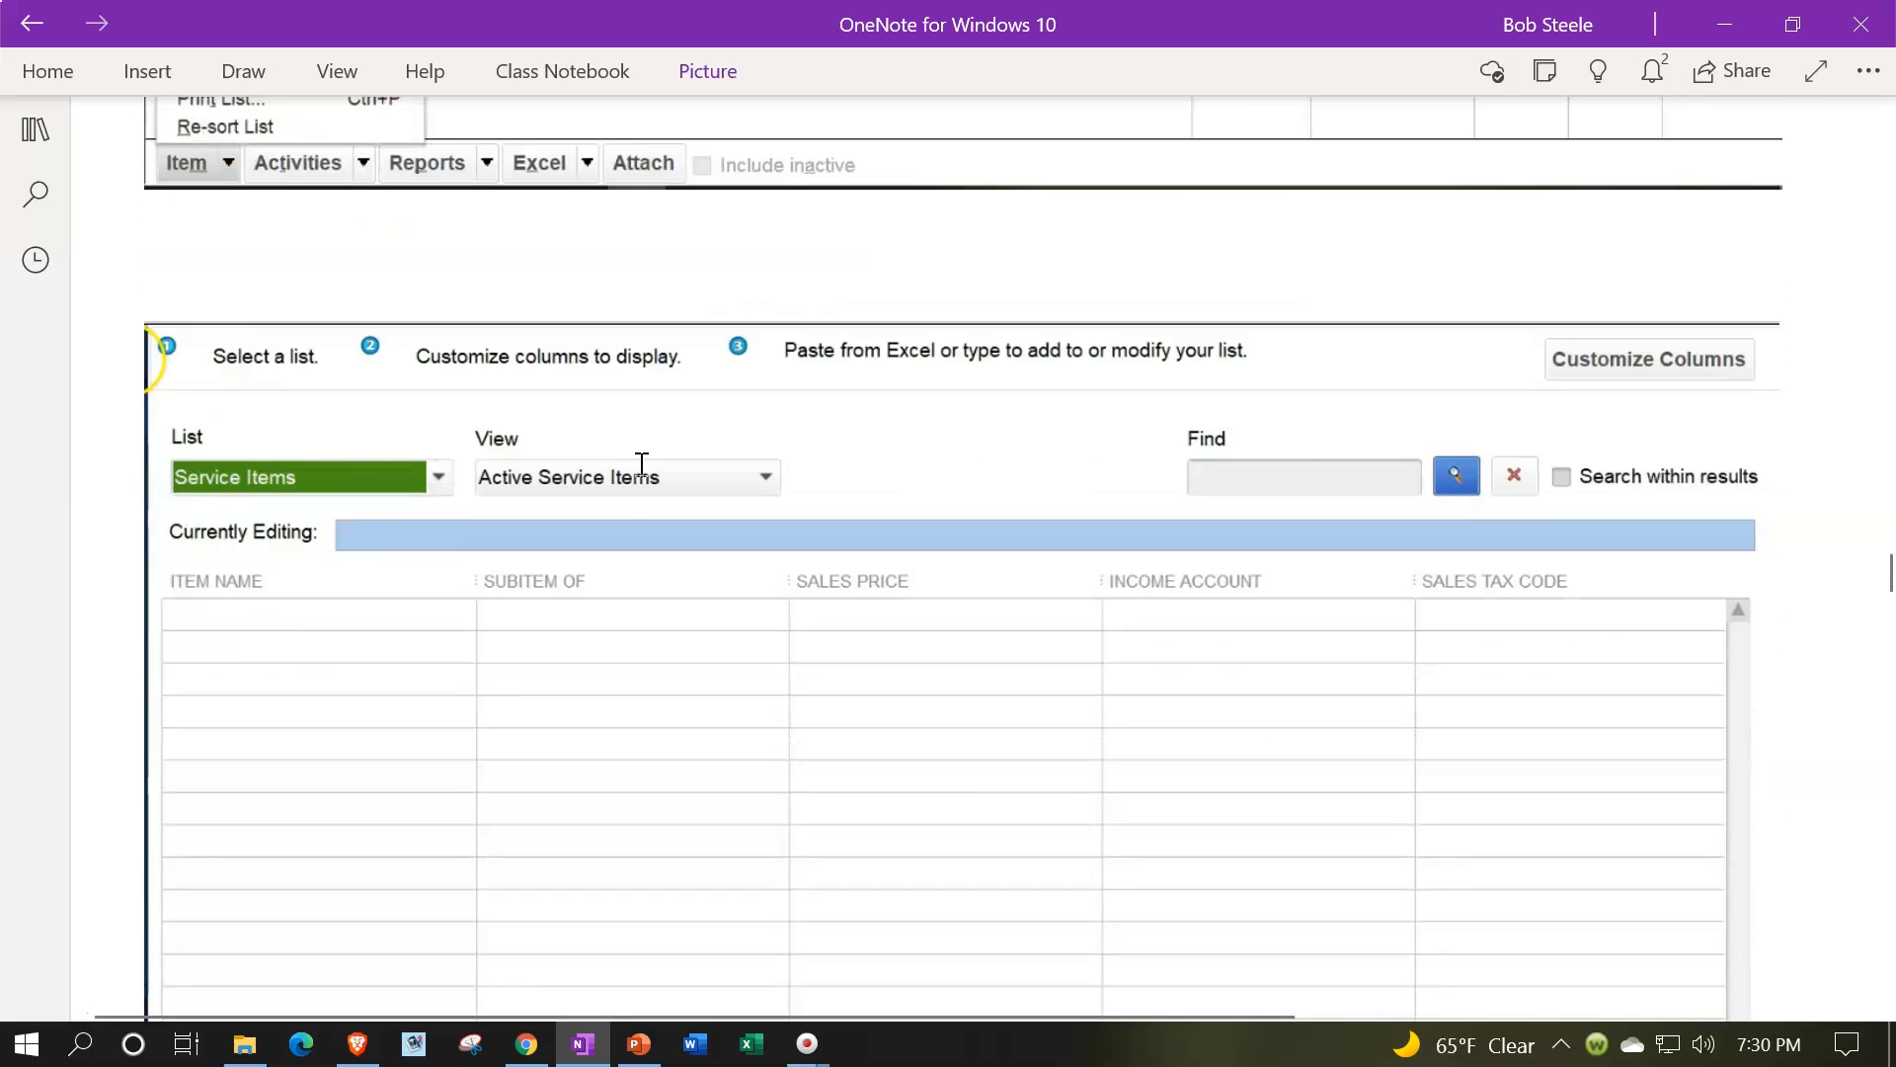
{"action": "scroll", "coordinate": [641, 464], "scroll_direction": "down", "scroll_amount": 2}
Step: Look over the item menu again and the Customize Columns dialog screenshots for the service items list
{"action": "scroll", "coordinate": [618, 465], "scroll_direction": "up", "scroll_amount": 6}
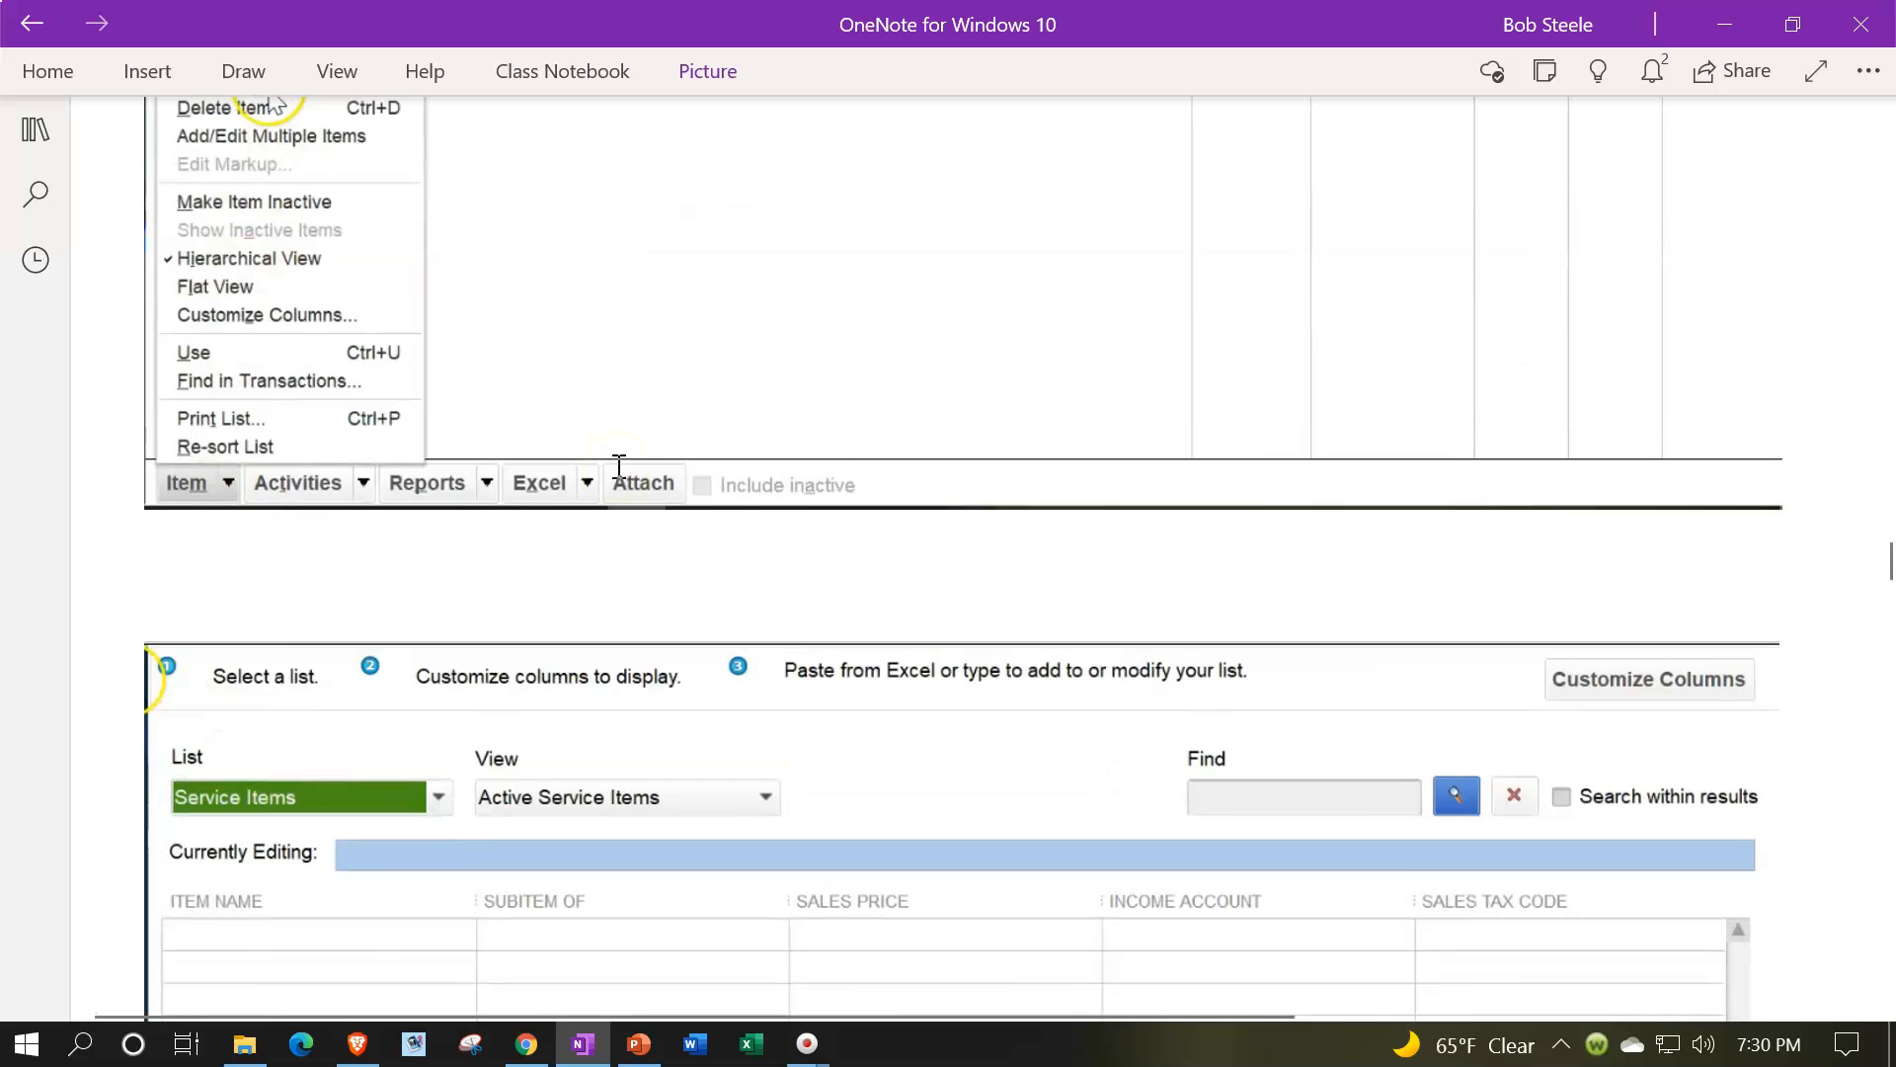
{"action": "scroll", "coordinate": [618, 466], "scroll_direction": "up", "scroll_amount": 1}
{"action": "scroll", "coordinate": [593, 478], "scroll_direction": "up", "scroll_amount": 1}
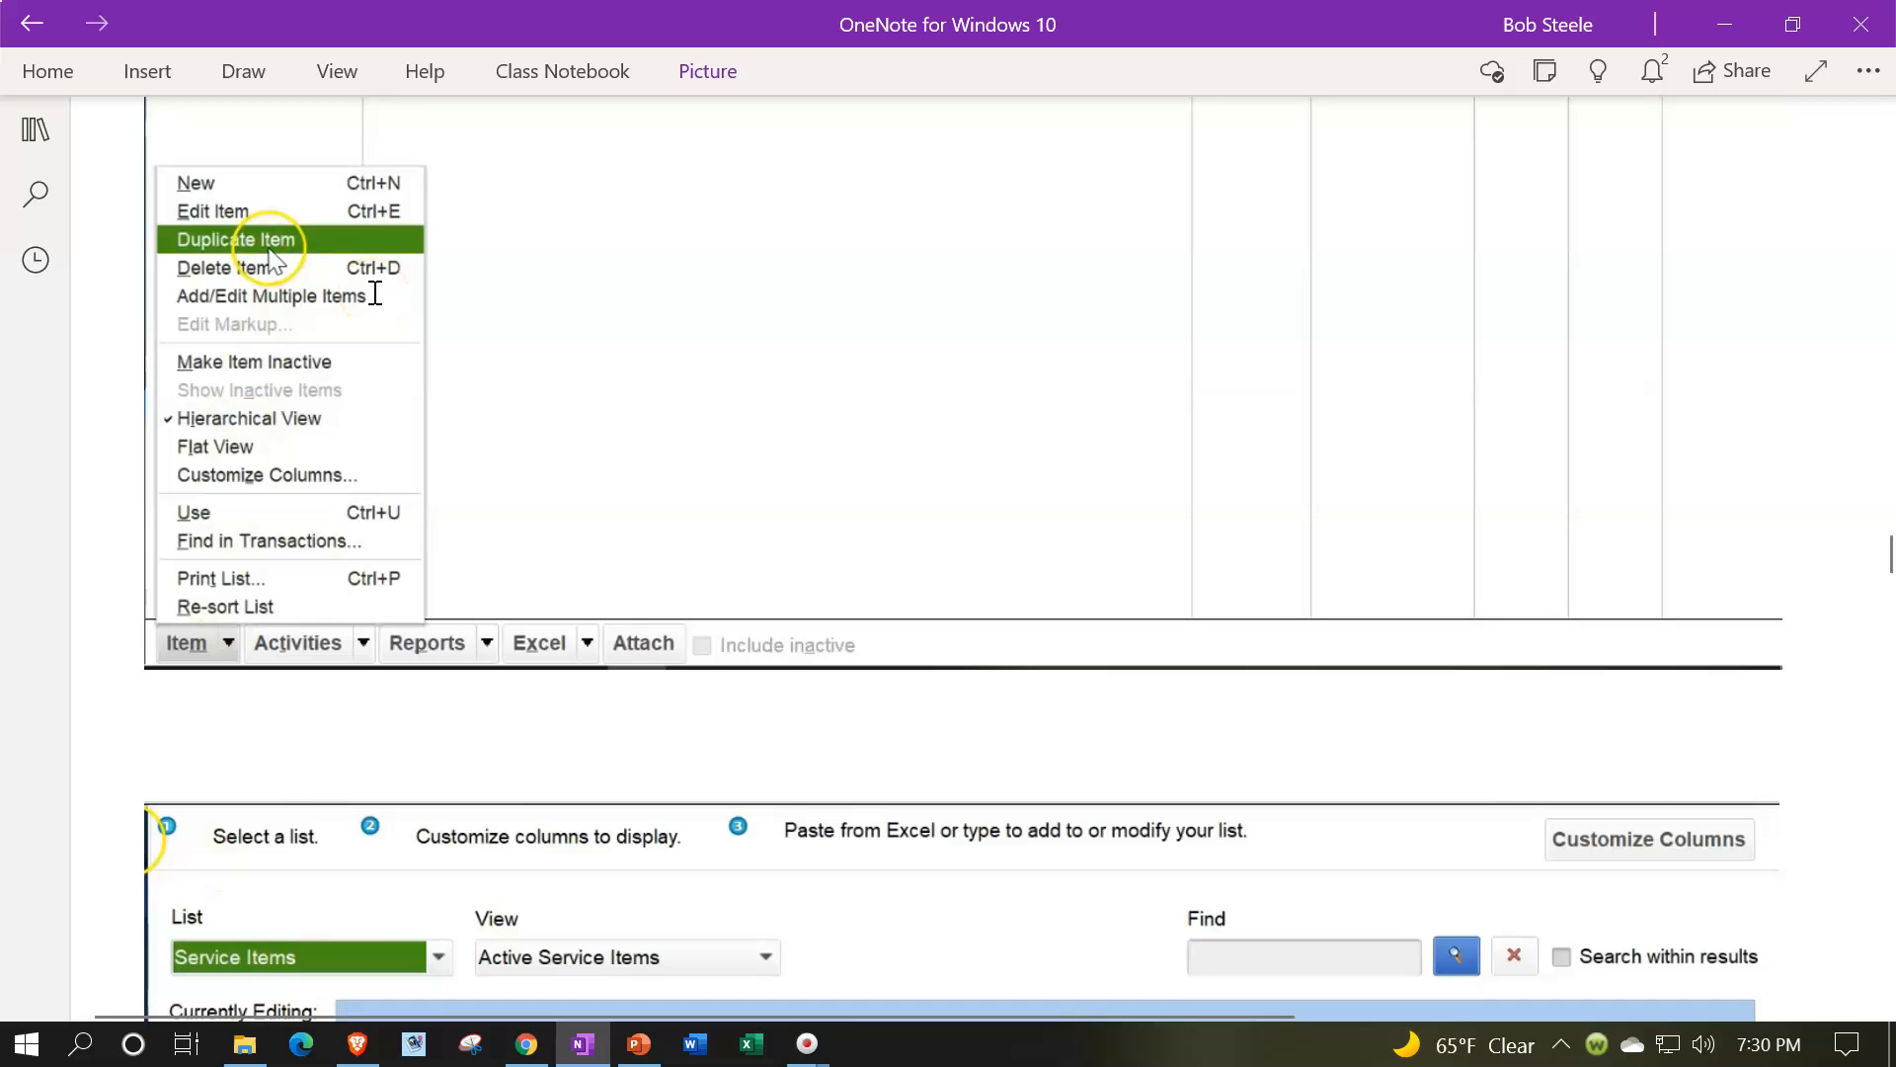
{"action": "scroll", "coordinate": [374, 294], "scroll_direction": "down", "scroll_amount": 1}
{"action": "scroll", "coordinate": [374, 296], "scroll_direction": "down", "scroll_amount": 4}
{"action": "scroll", "coordinate": [373, 500], "scroll_direction": "down", "scroll_amount": 1}
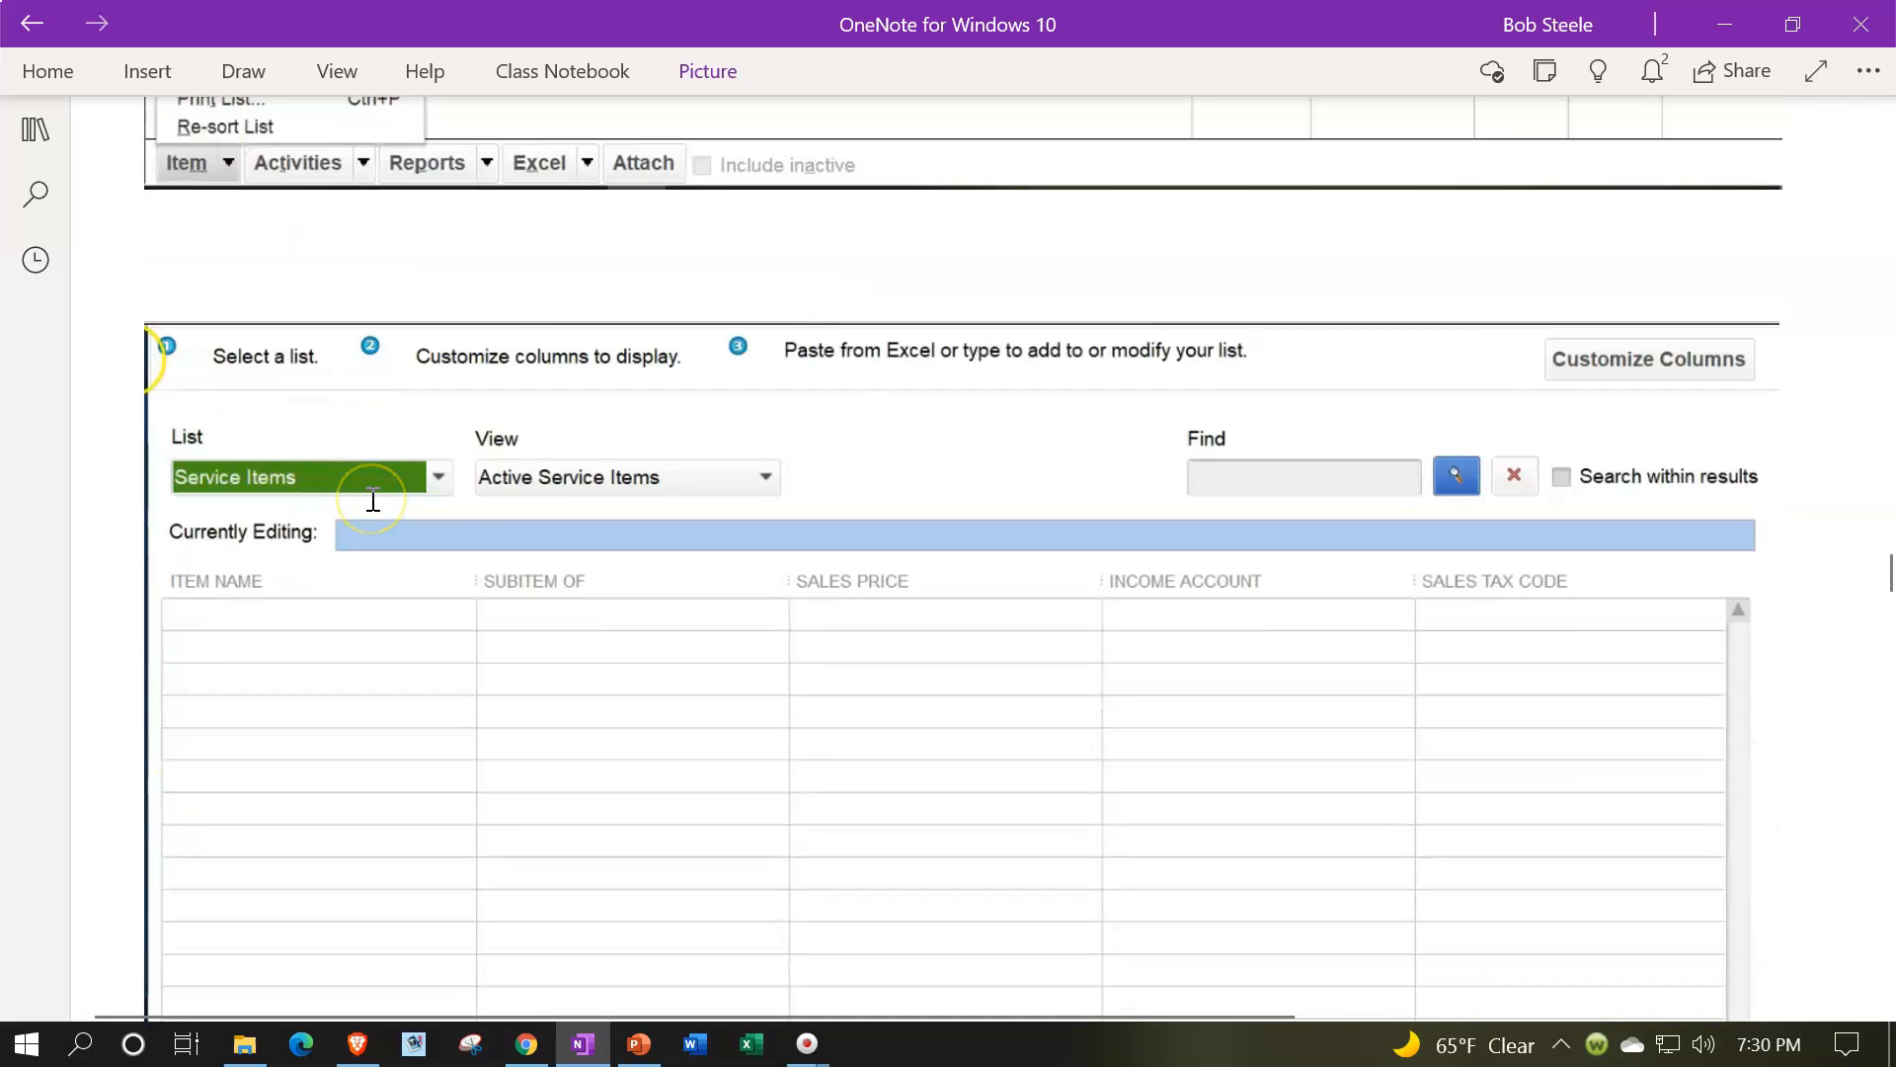
{"action": "scroll", "coordinate": [373, 501], "scroll_direction": "down", "scroll_amount": 2}
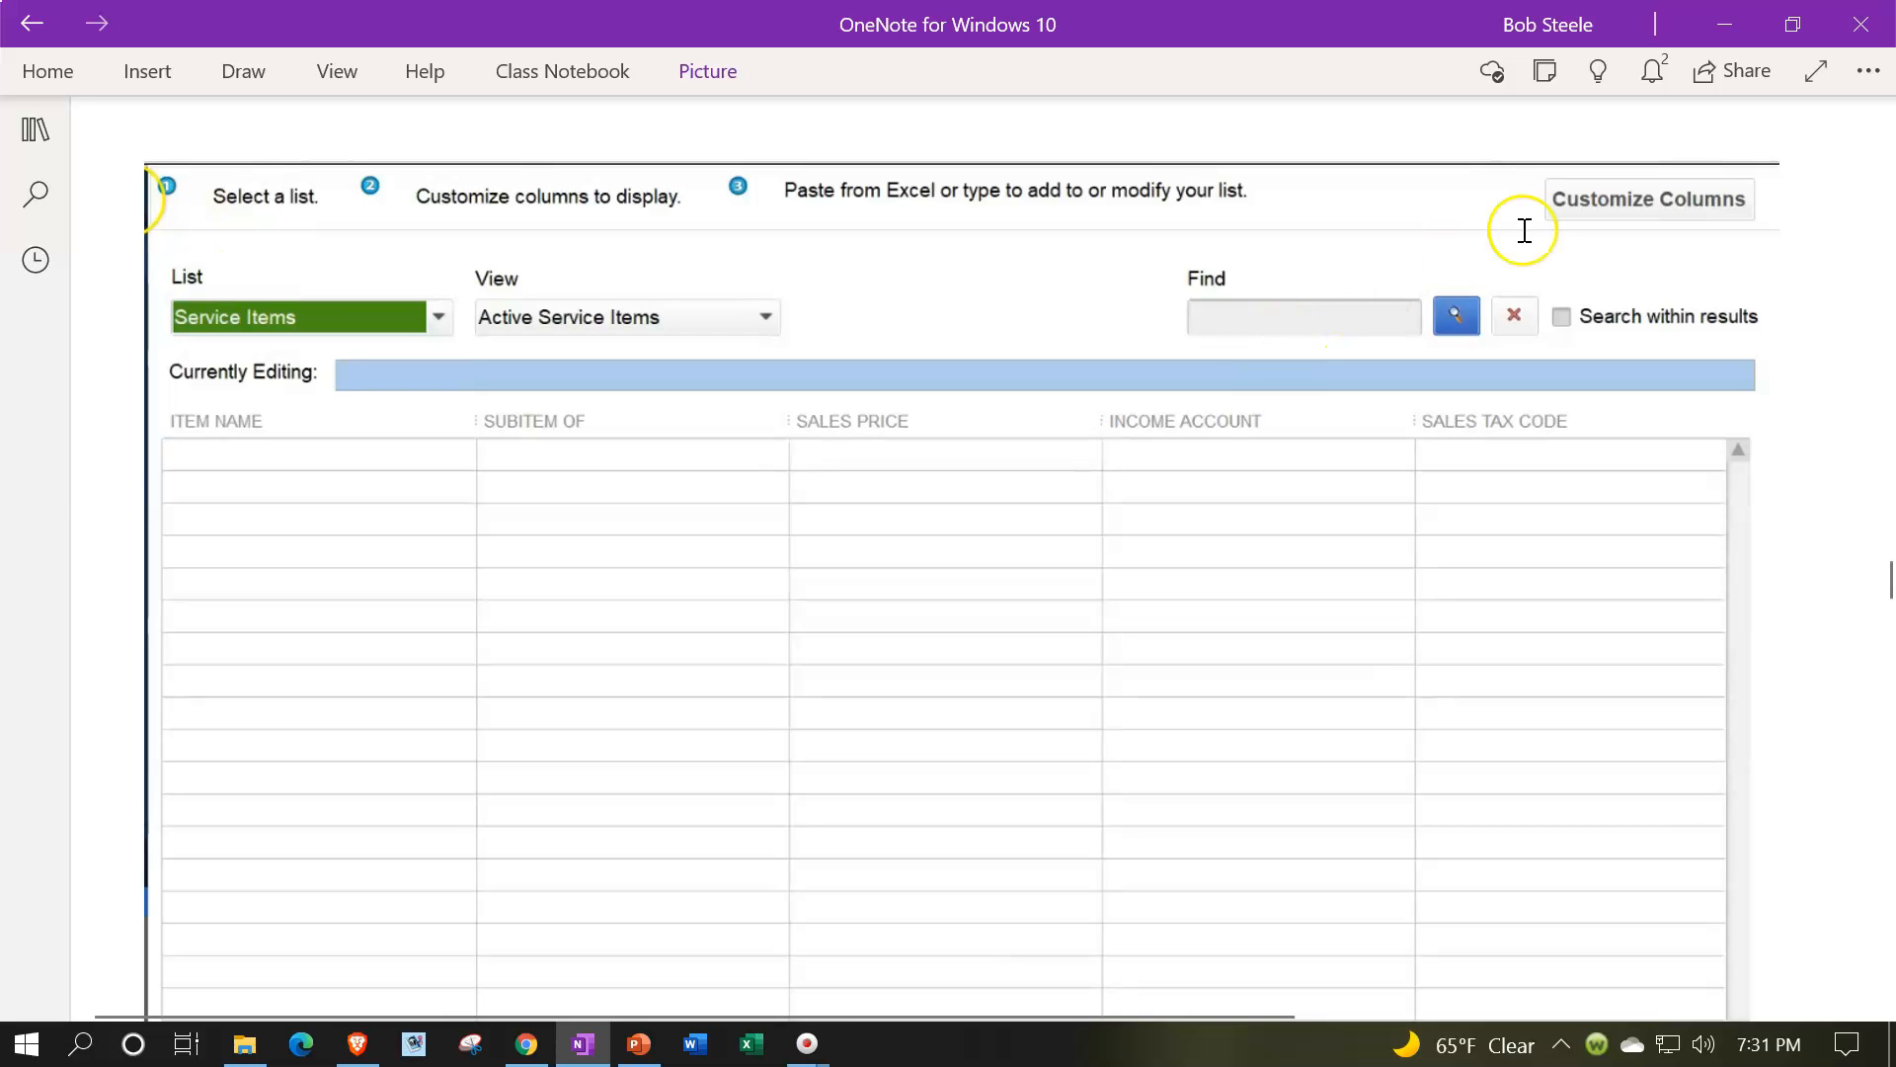
{"action": "scroll", "coordinate": [1554, 212], "scroll_direction": "down", "scroll_amount": 10}
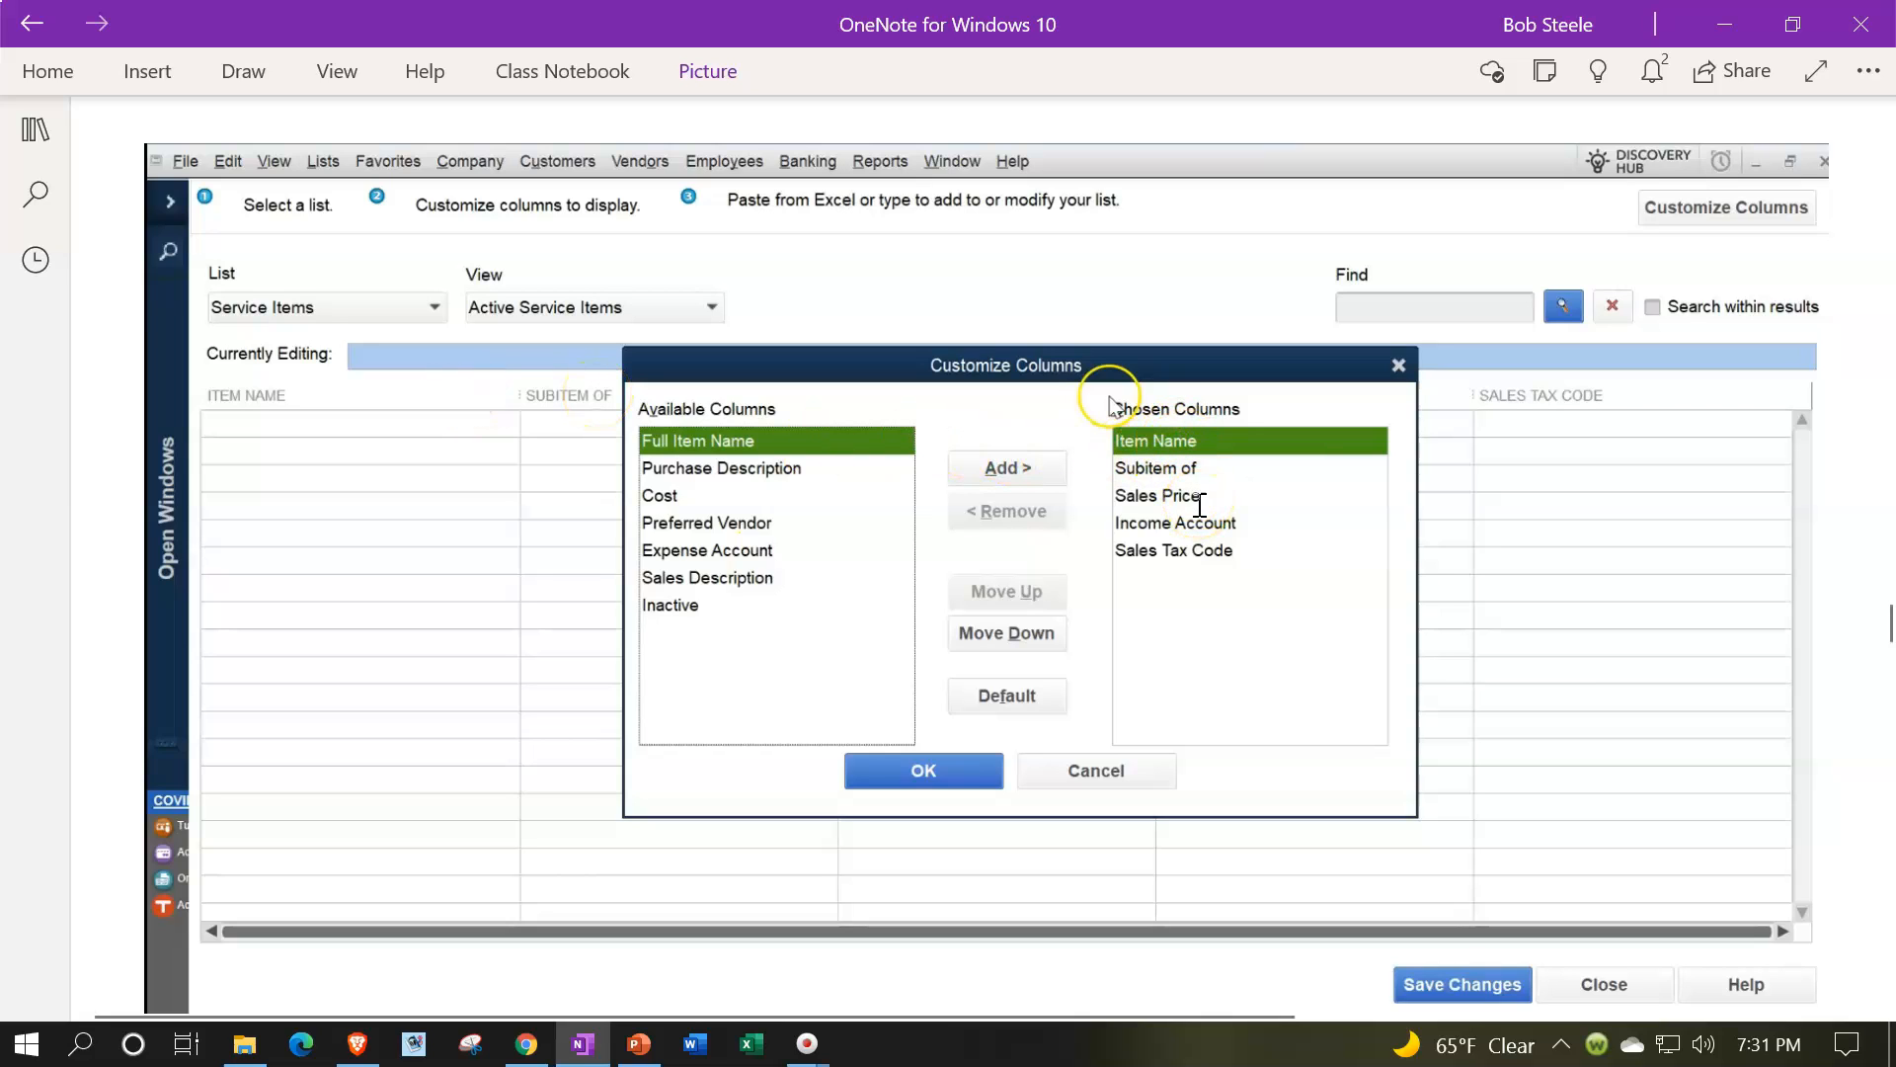
{"action": "scroll", "coordinate": [1200, 506], "scroll_direction": "down", "scroll_amount": 8}
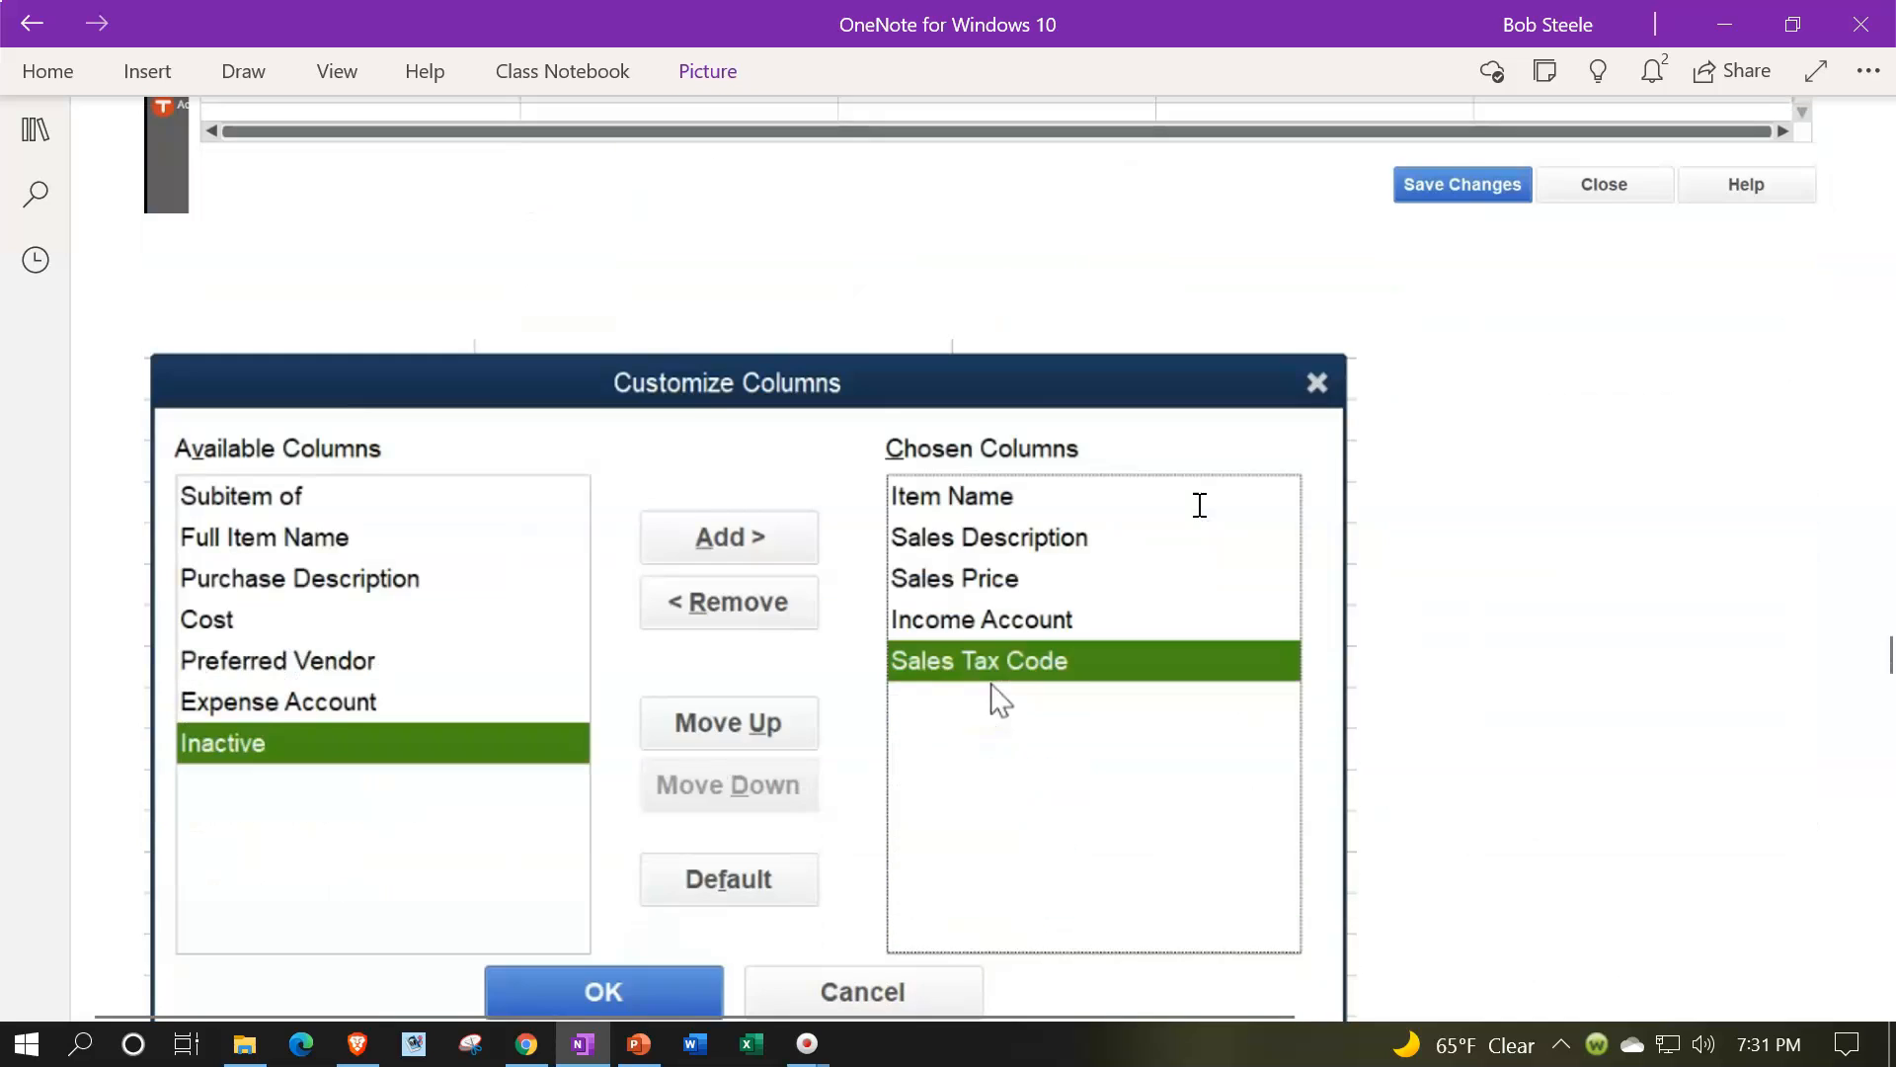
{"action": "scroll", "coordinate": [1116, 474], "scroll_direction": "down", "scroll_amount": 2}
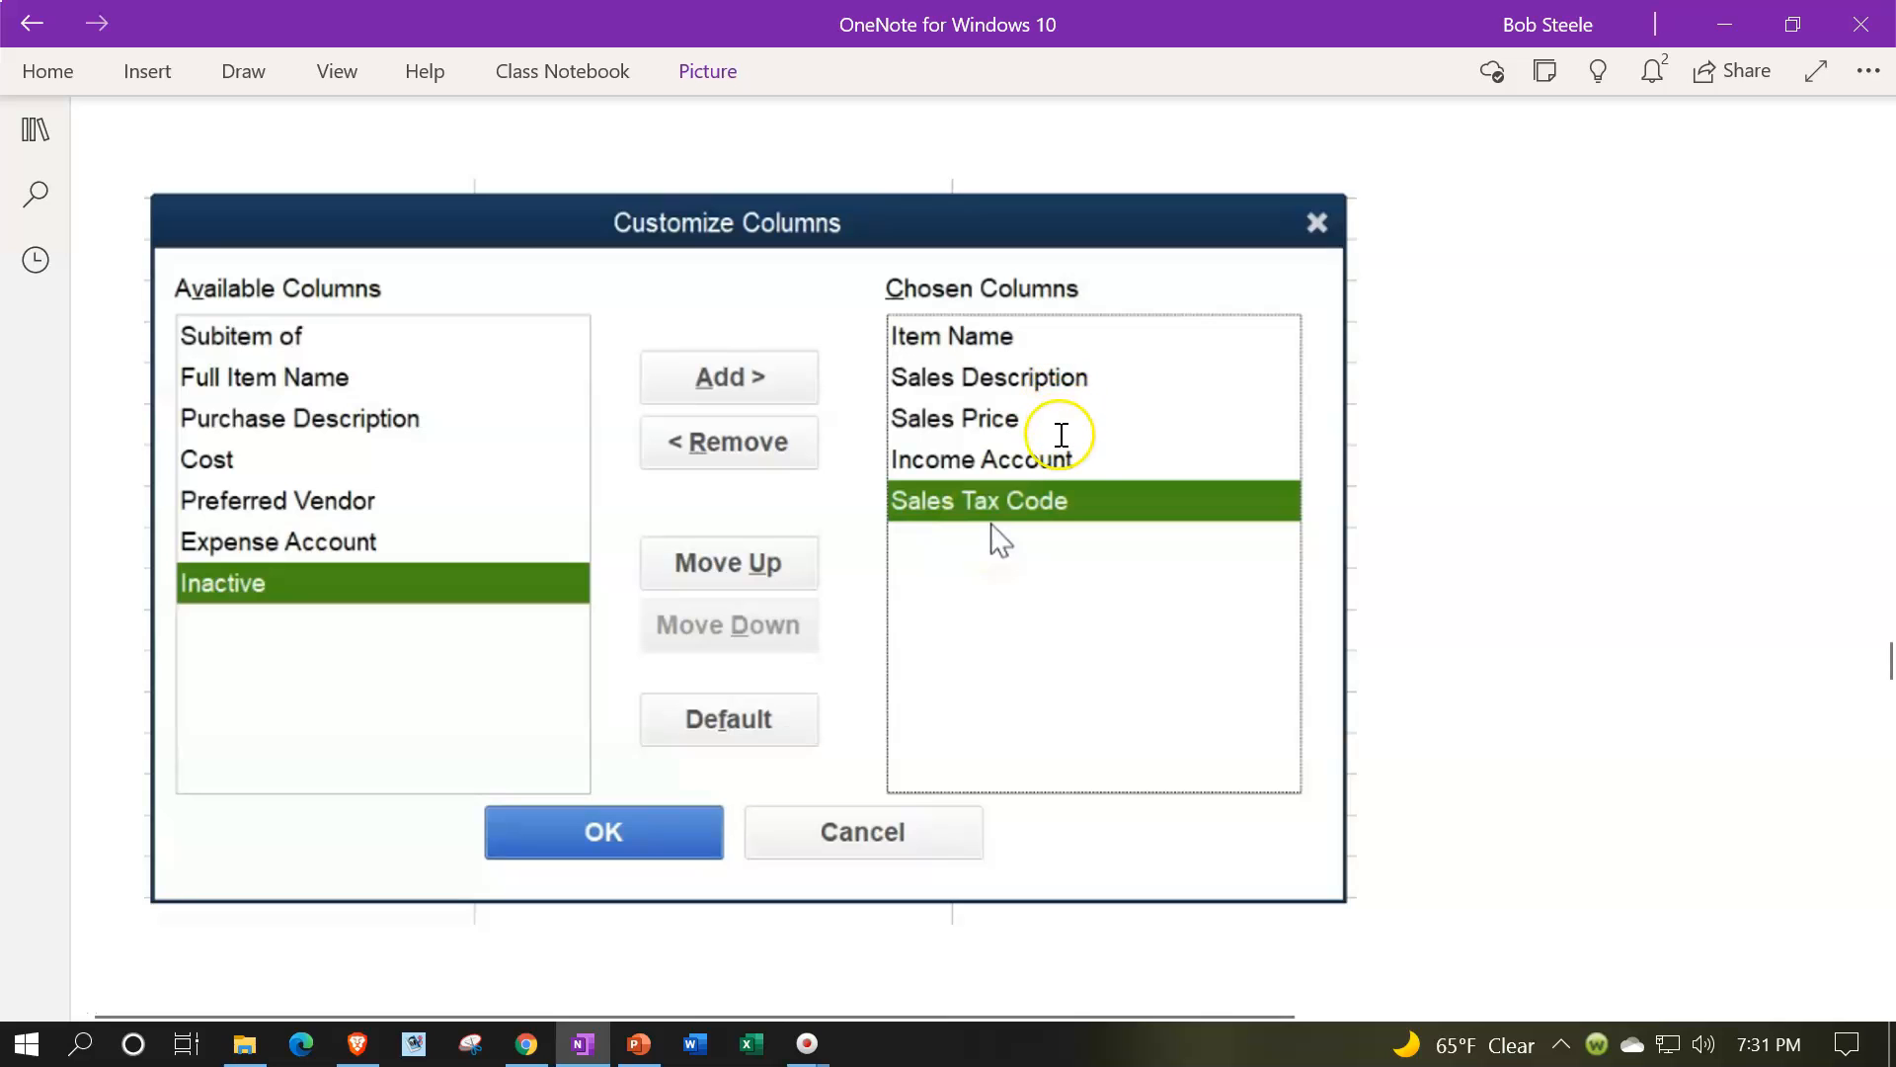
{"action": "scroll", "coordinate": [1085, 495], "scroll_direction": "down", "scroll_amount": 3}
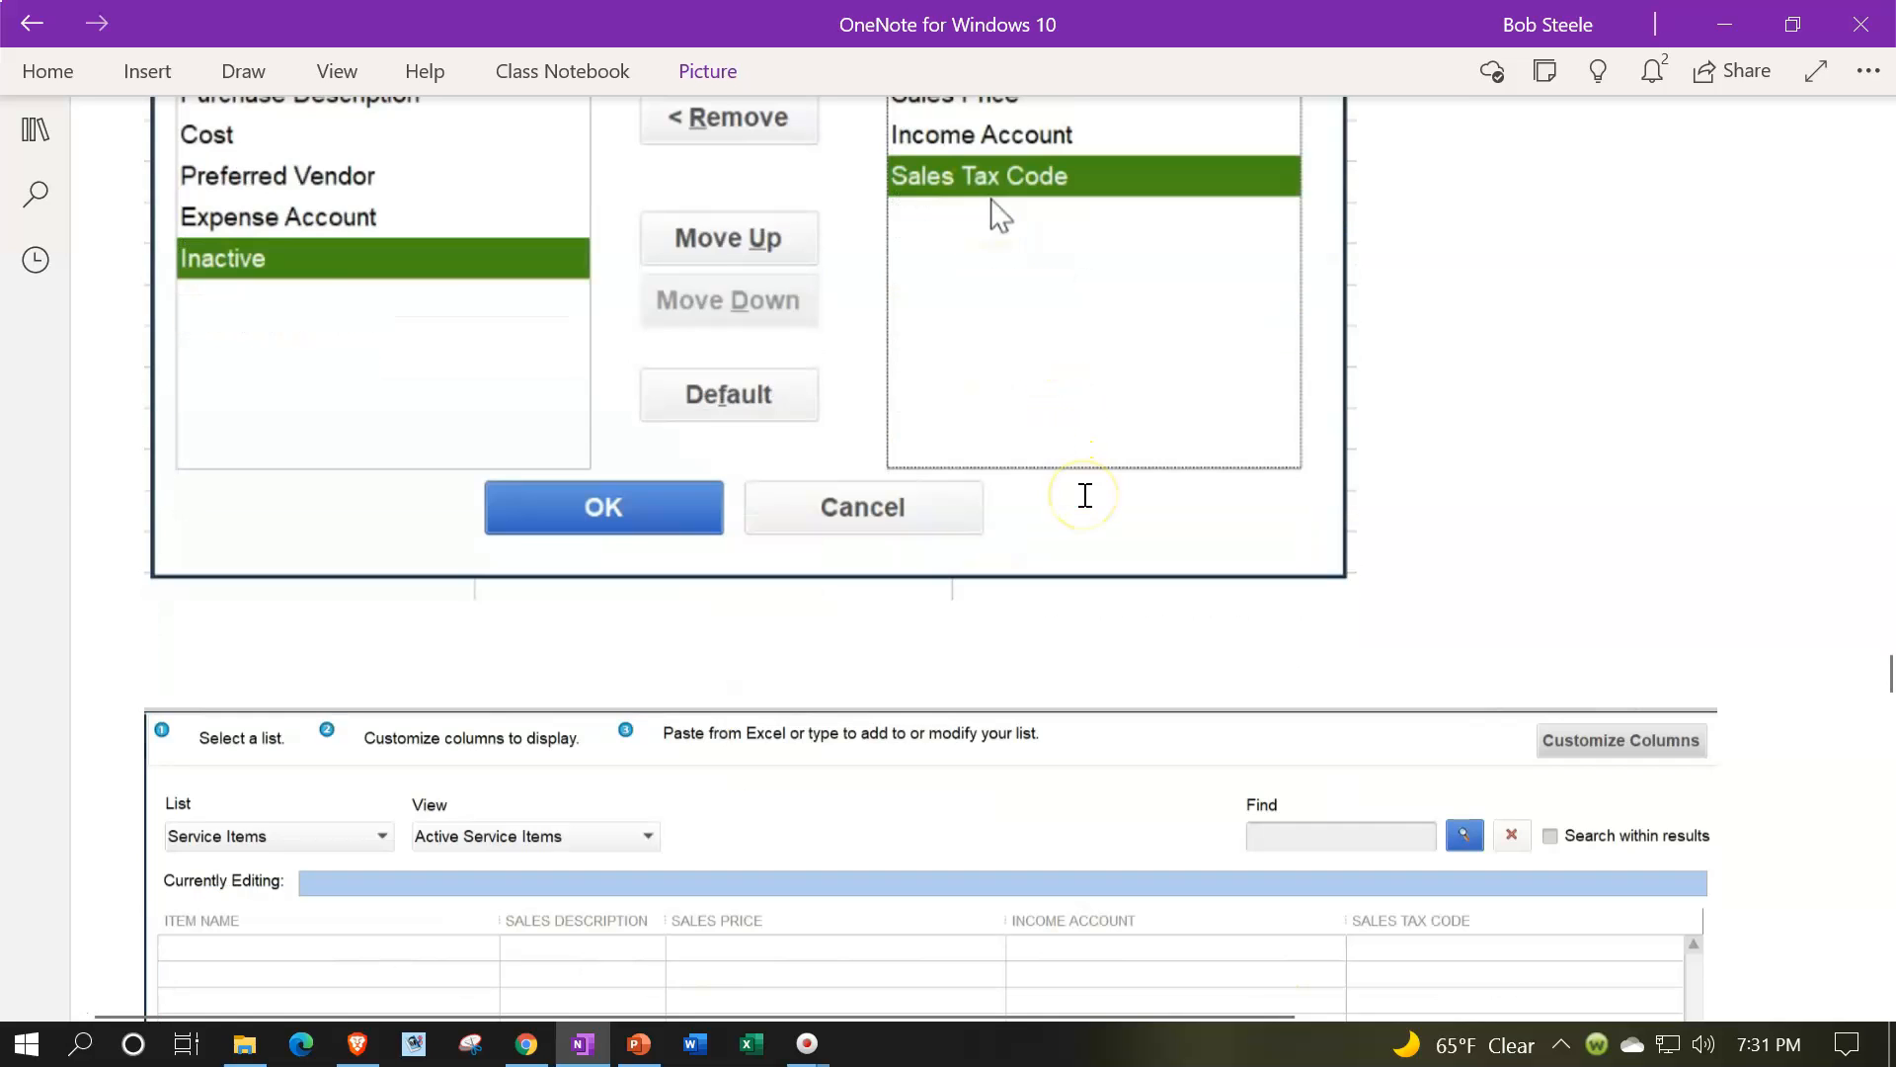
{"action": "scroll", "coordinate": [1084, 495], "scroll_direction": "down", "scroll_amount": 4}
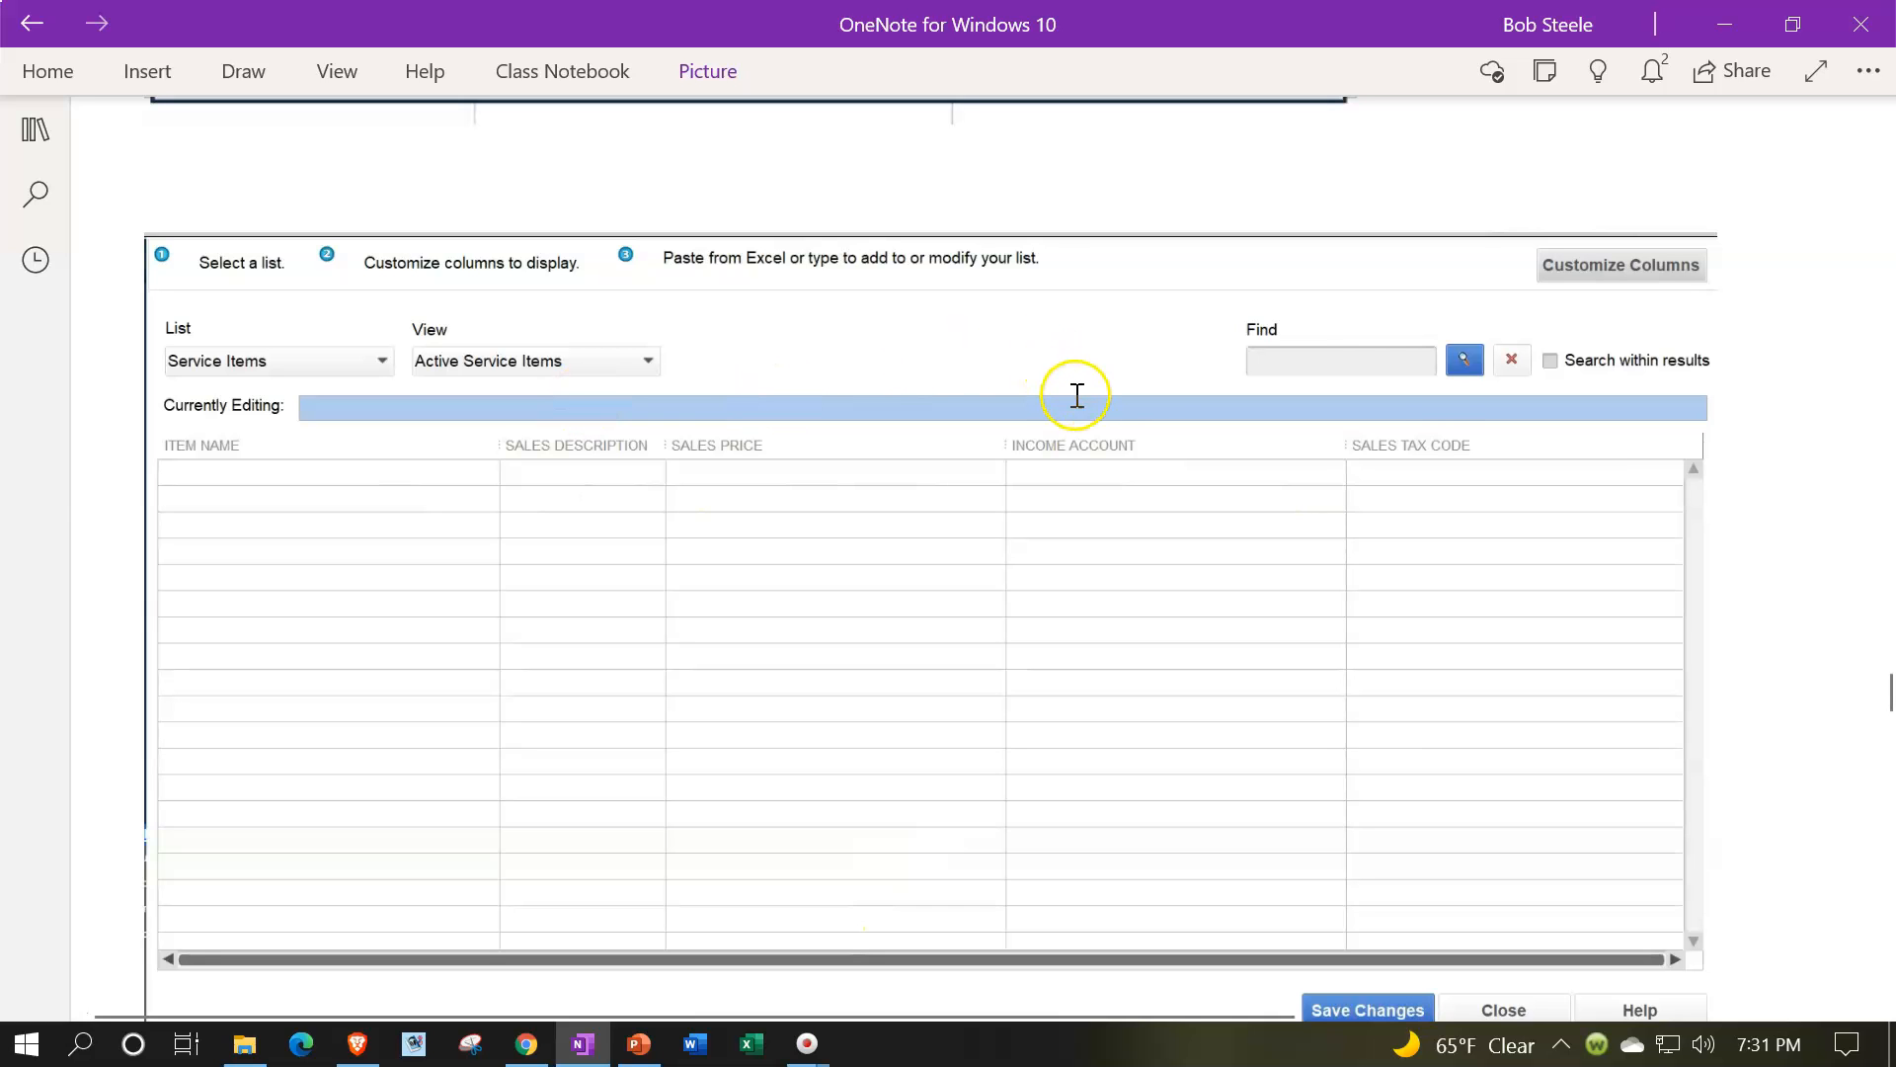
Step: Read through the Add/Edit Multiple List Entries screenshots showing the service items pasted from the Excel worksheet
{"action": "scroll", "coordinate": [1437, 393], "scroll_direction": "down", "scroll_amount": 8}
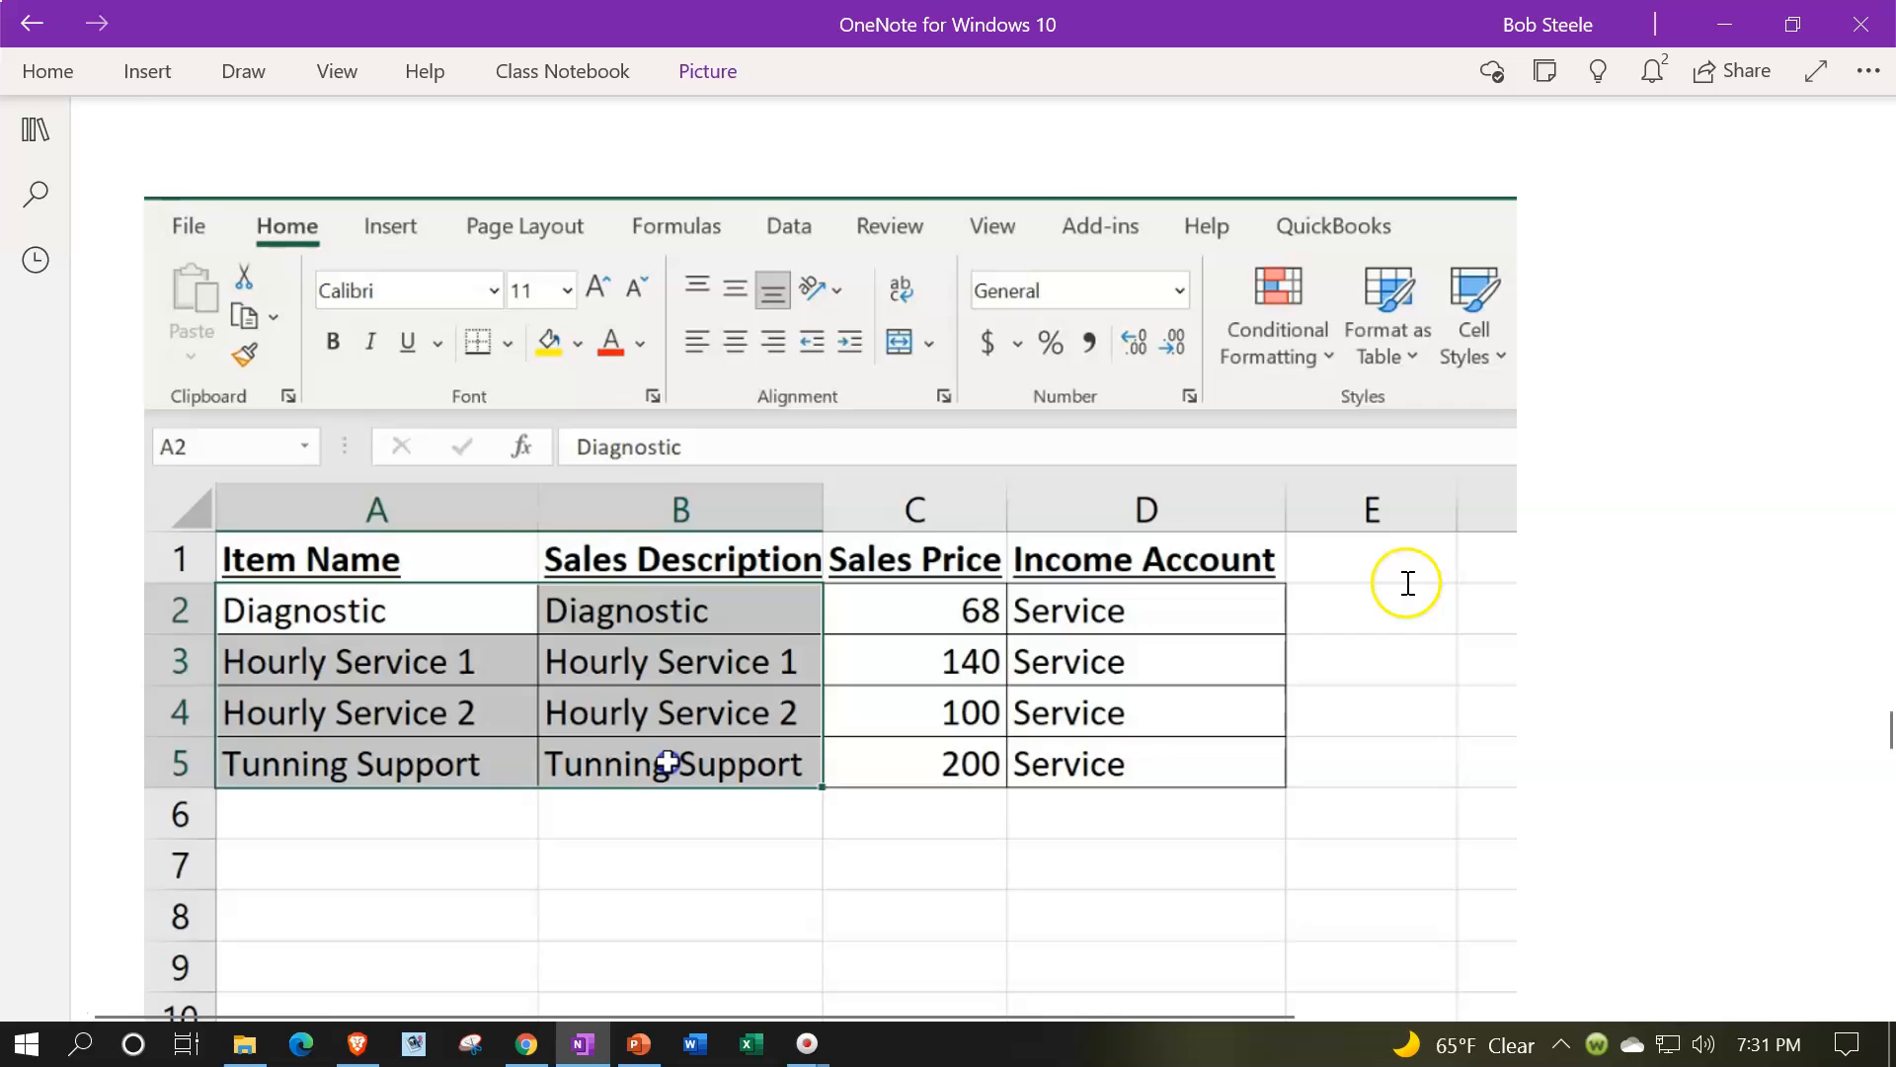
{"action": "scroll", "coordinate": [1407, 583], "scroll_direction": "down", "scroll_amount": 2}
{"action": "scroll", "coordinate": [1378, 583], "scroll_direction": "down", "scroll_amount": 1}
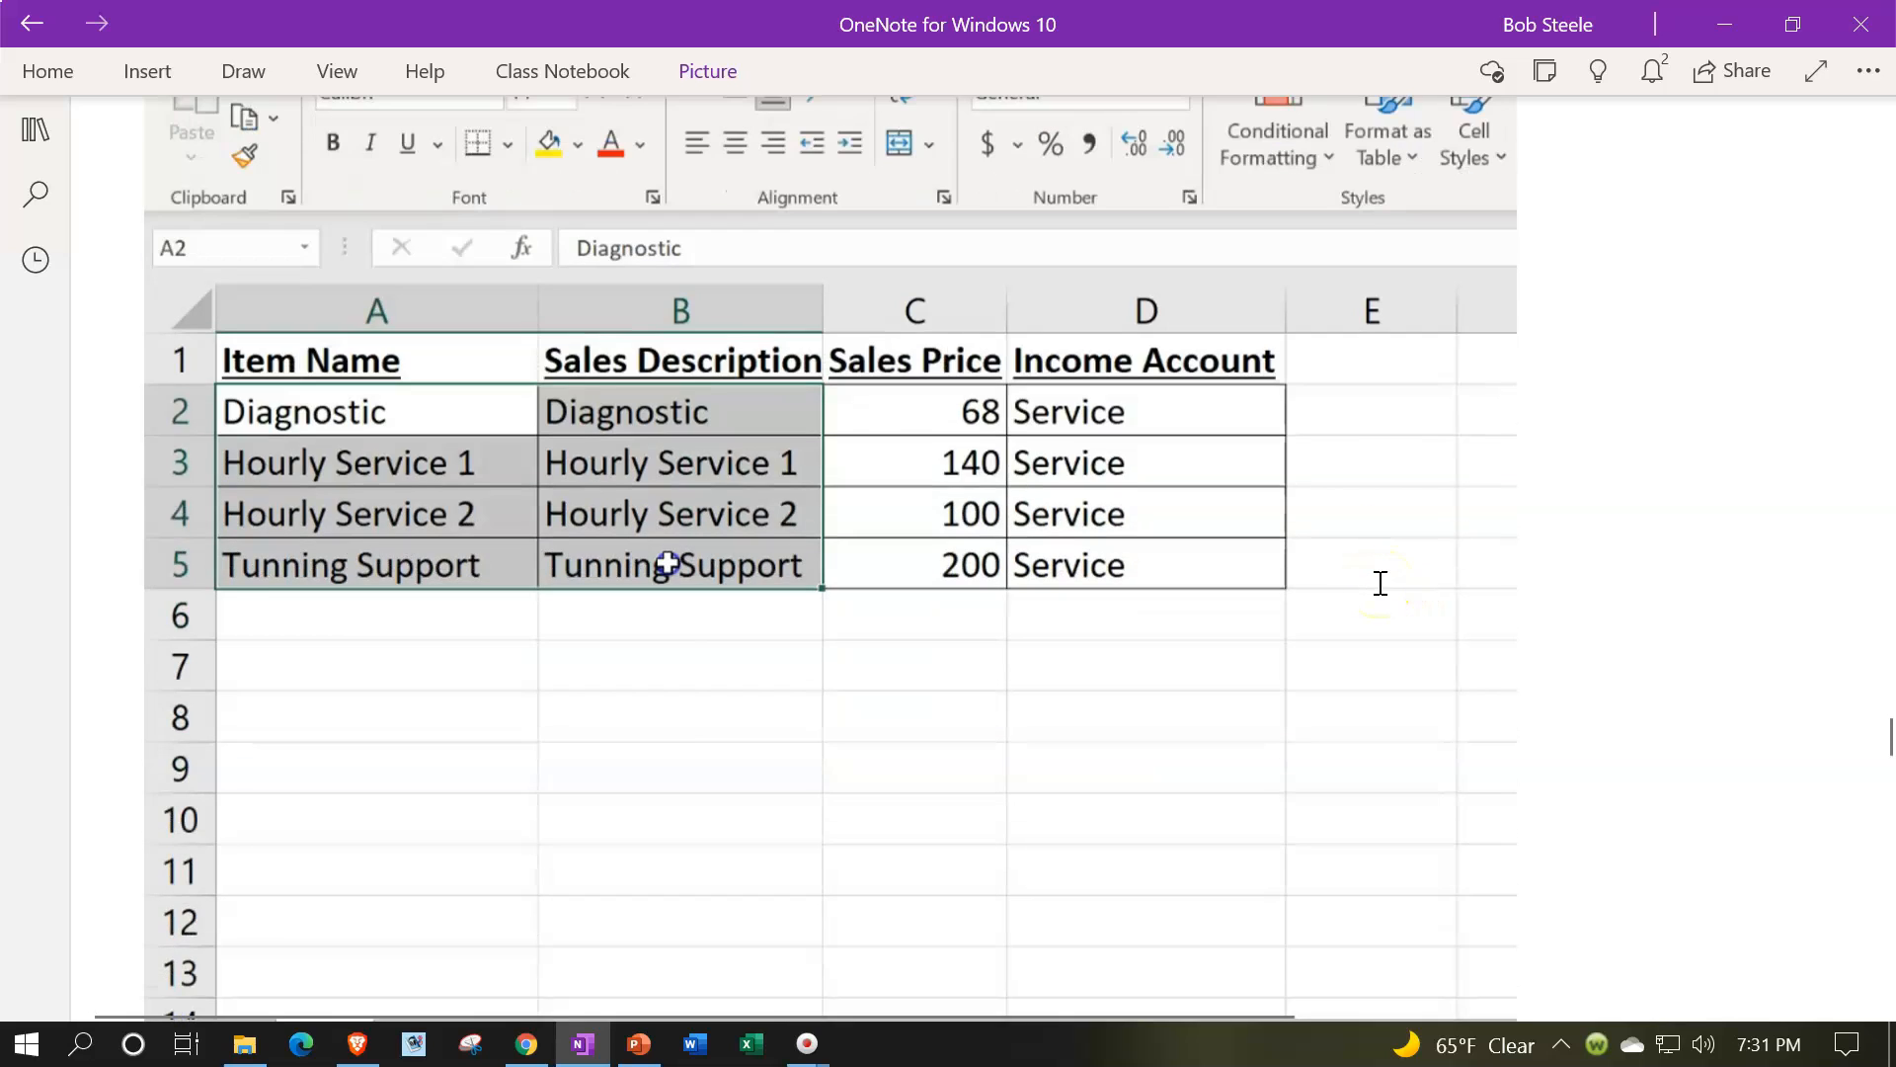
{"action": "scroll", "coordinate": [1380, 583], "scroll_direction": "down", "scroll_amount": 6}
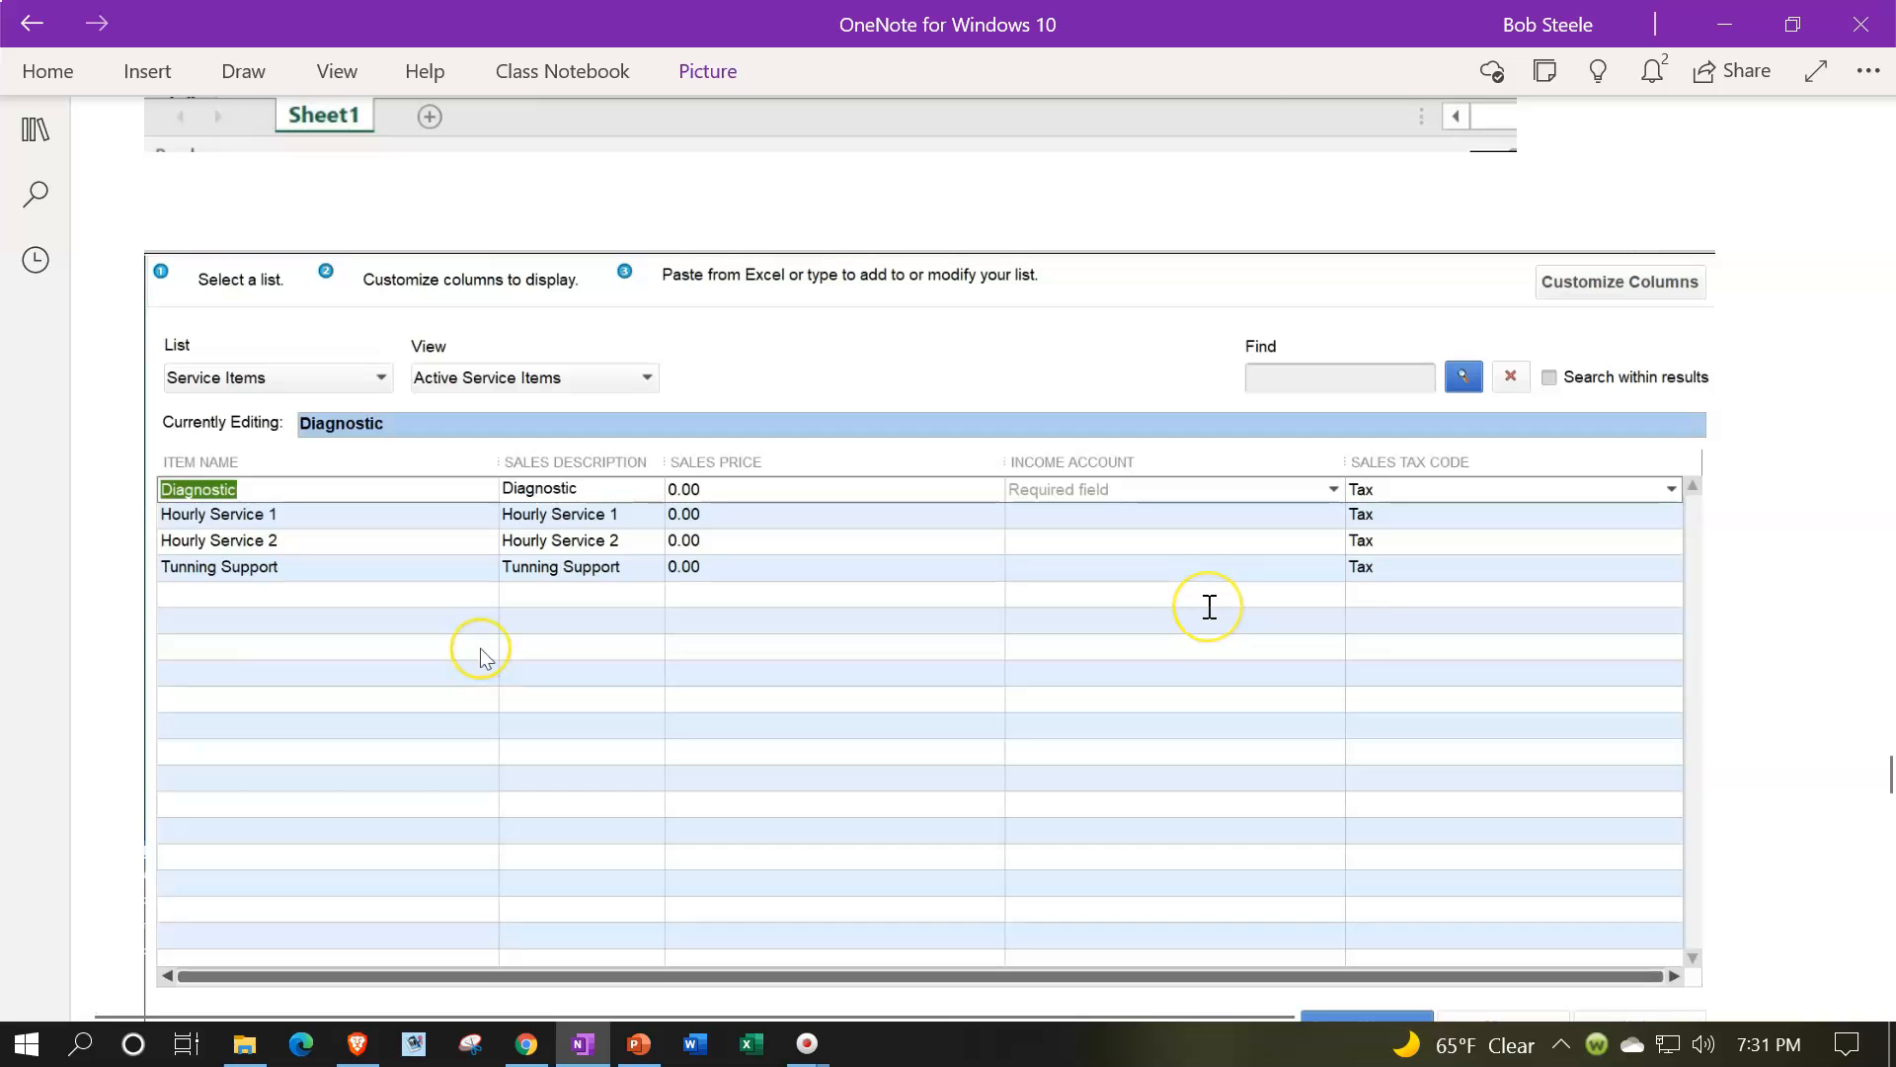
{"action": "scroll", "coordinate": [1209, 607], "scroll_direction": "down", "scroll_amount": 3}
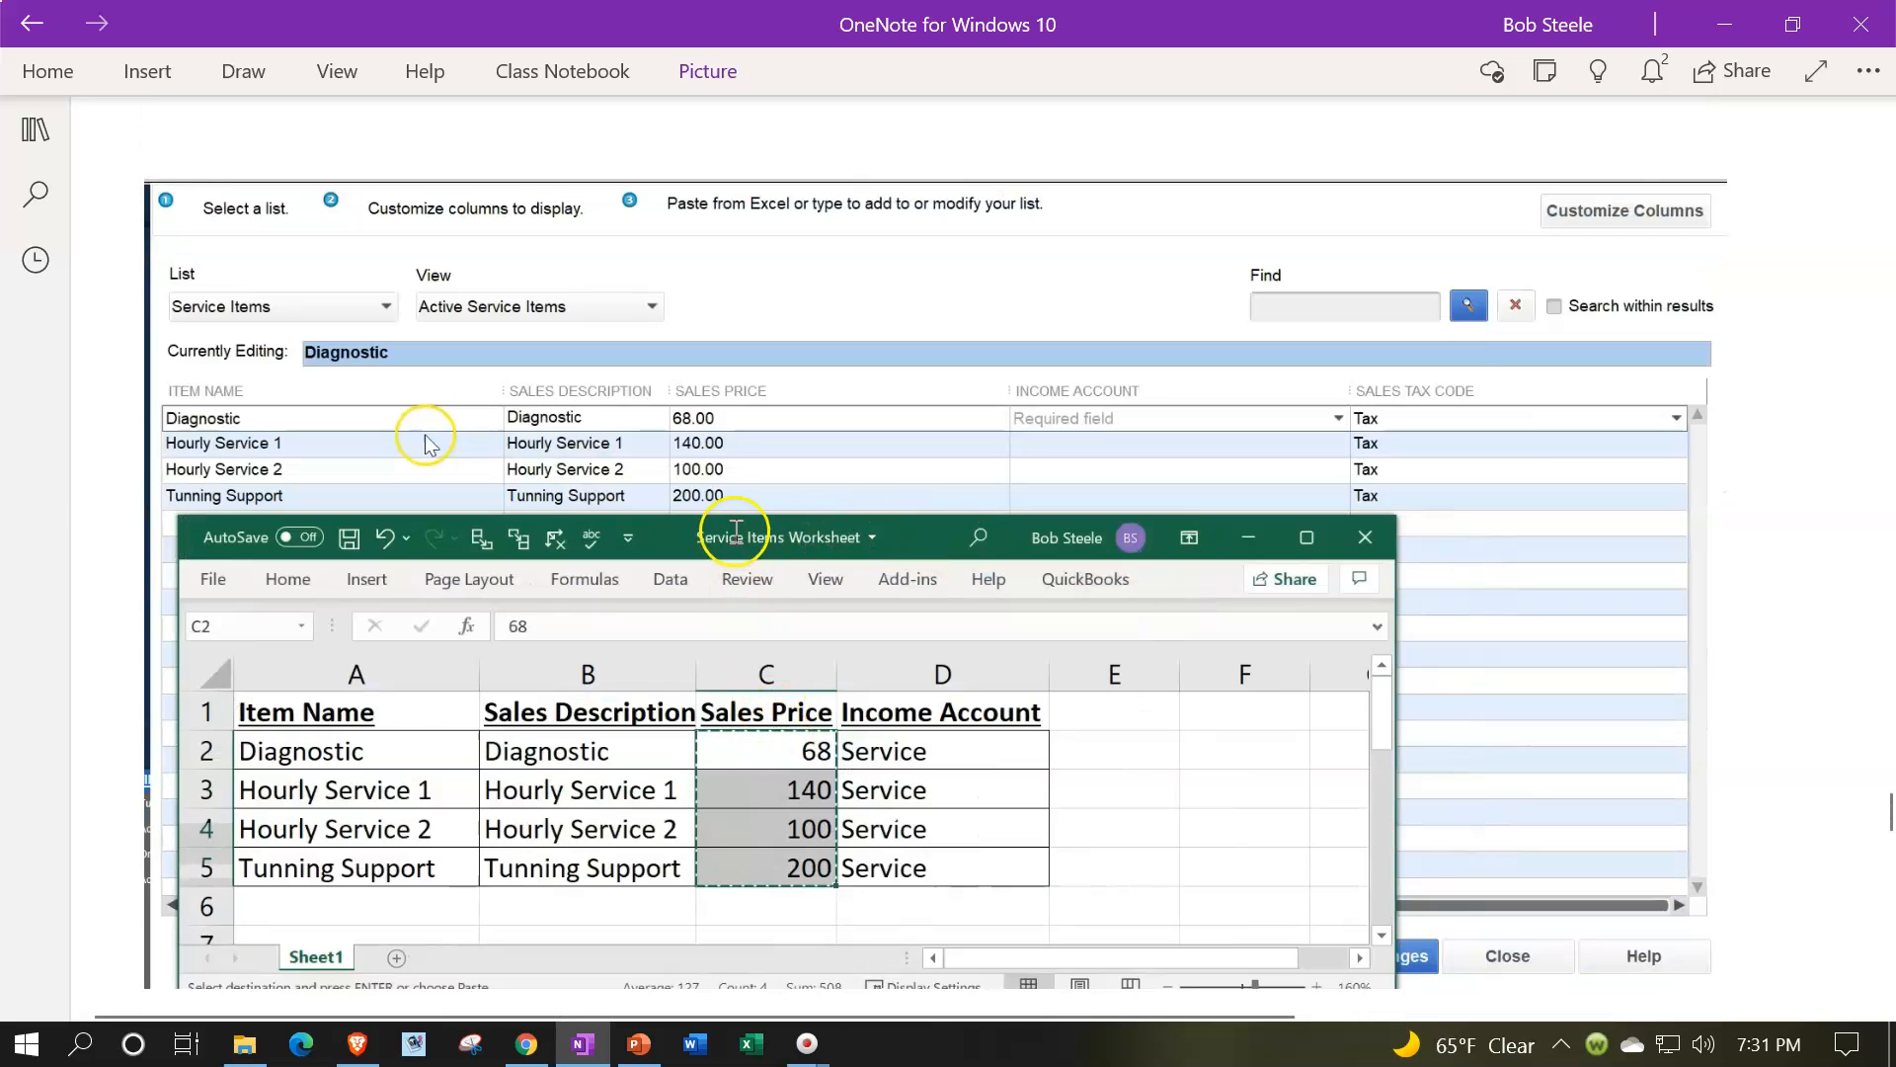
{"action": "scroll", "coordinate": [731, 516], "scroll_direction": "down", "scroll_amount": 9}
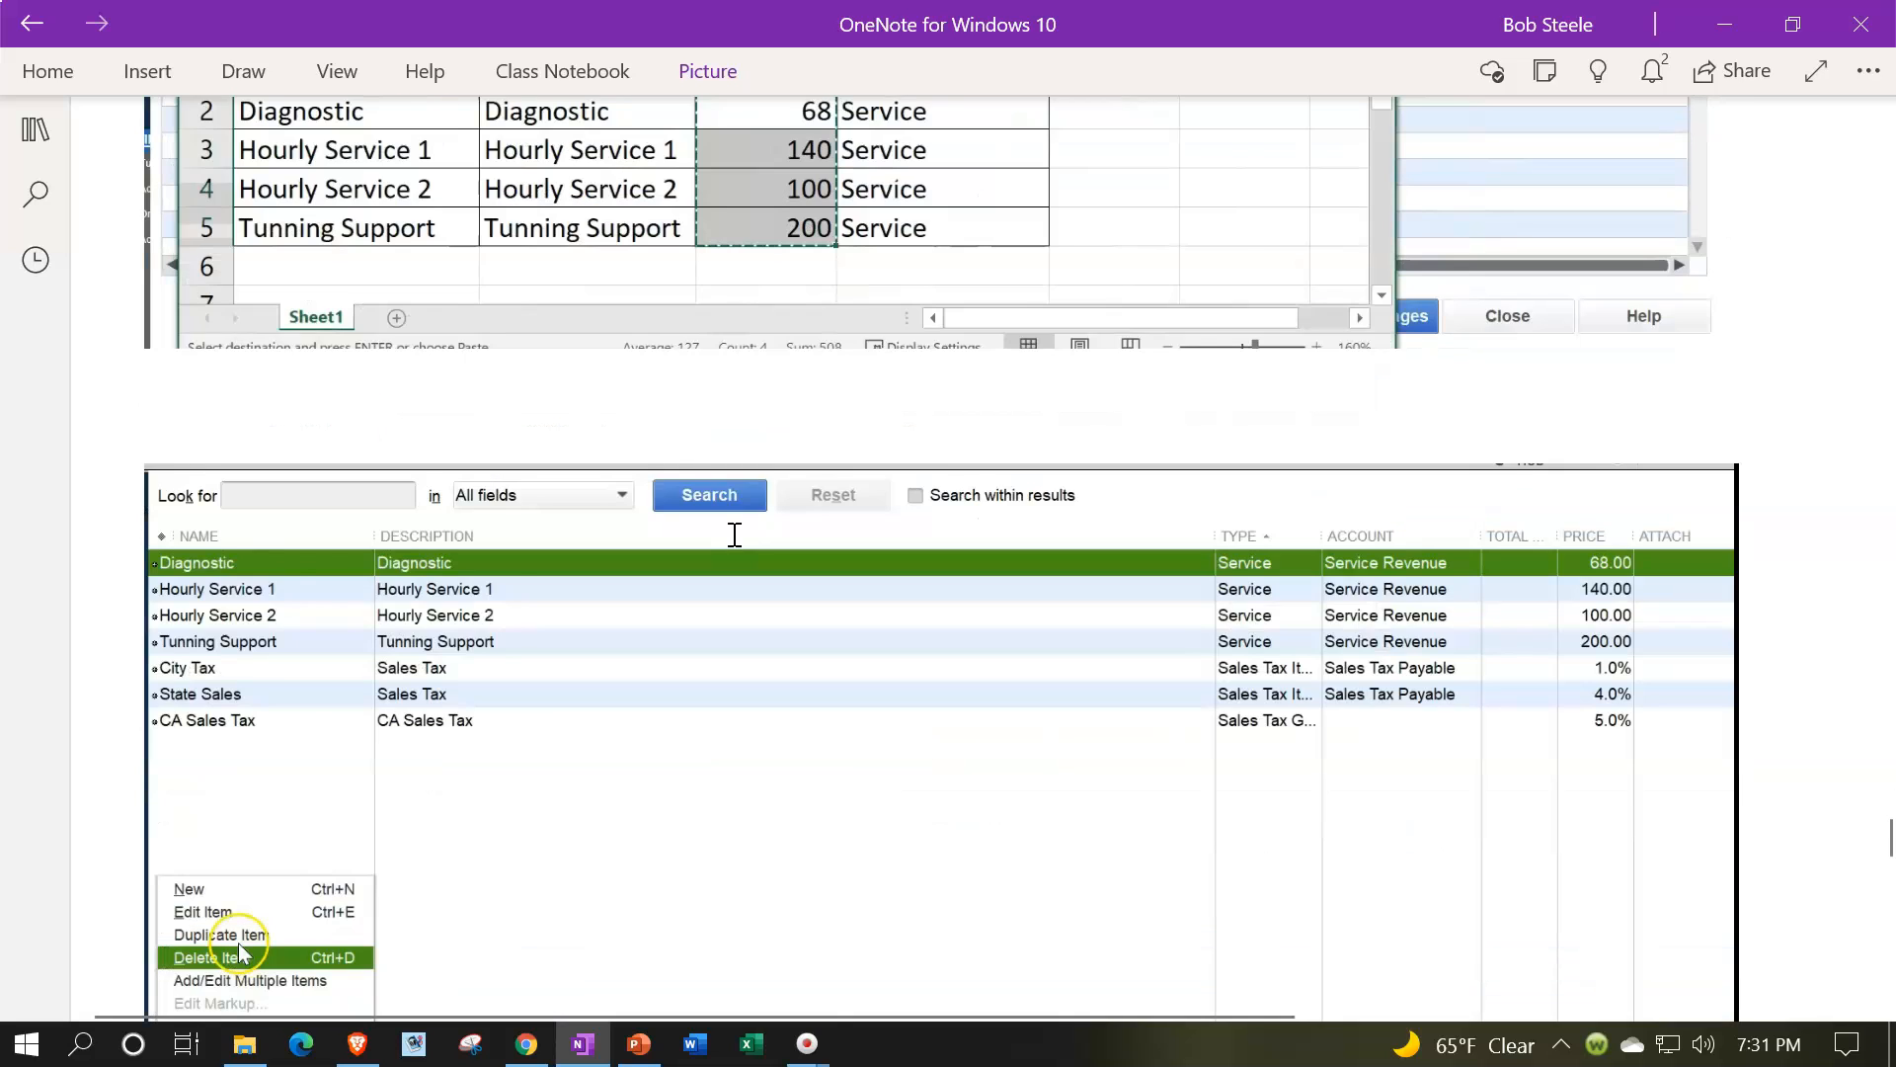
Step: Examine the resulting item list screenshot with the service items and its Item menu options
{"action": "scroll", "coordinate": [735, 534], "scroll_direction": "down", "scroll_amount": 2}
{"action": "scroll", "coordinate": [736, 539], "scroll_direction": "up", "scroll_amount": 8}
{"action": "scroll", "coordinate": [740, 538], "scroll_direction": "down", "scroll_amount": 6}
{"action": "scroll", "coordinate": [688, 778], "scroll_direction": "down", "scroll_amount": 3}
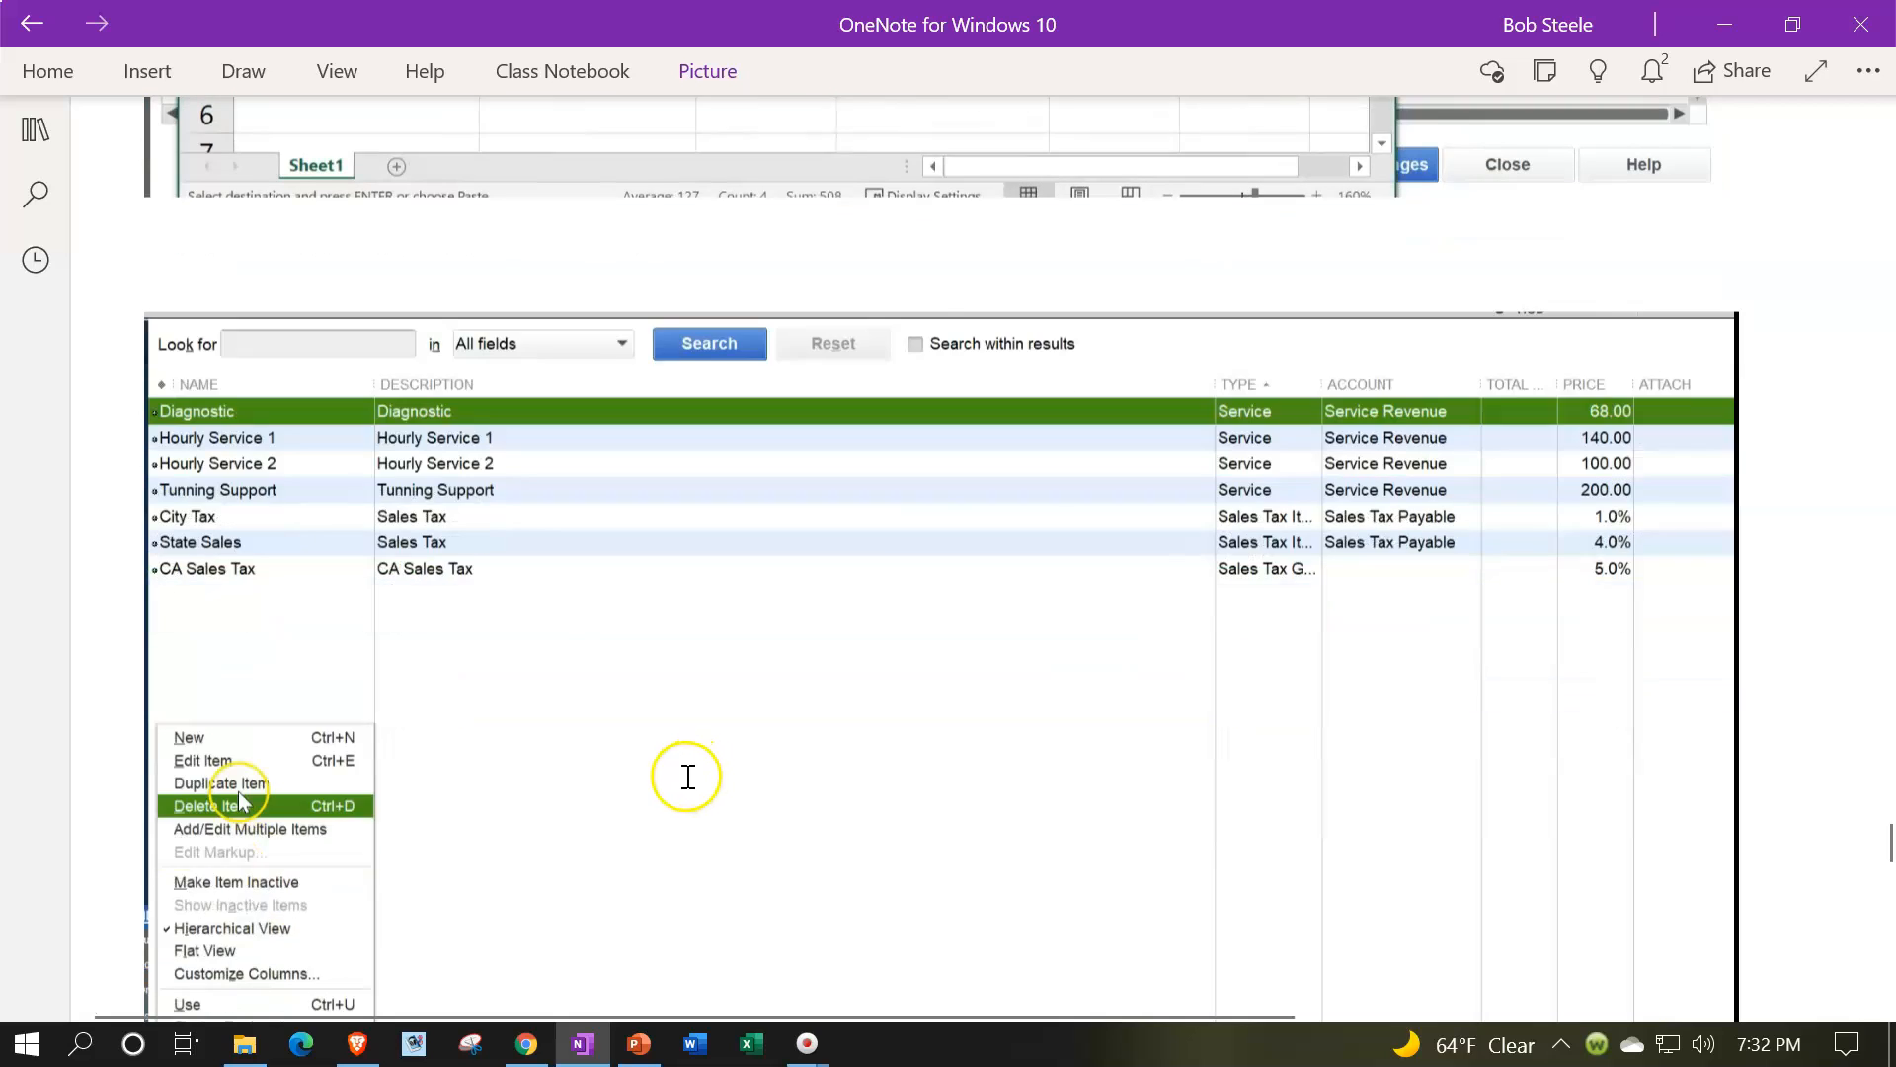
{"action": "scroll", "coordinate": [428, 828], "scroll_direction": "down", "scroll_amount": 10}
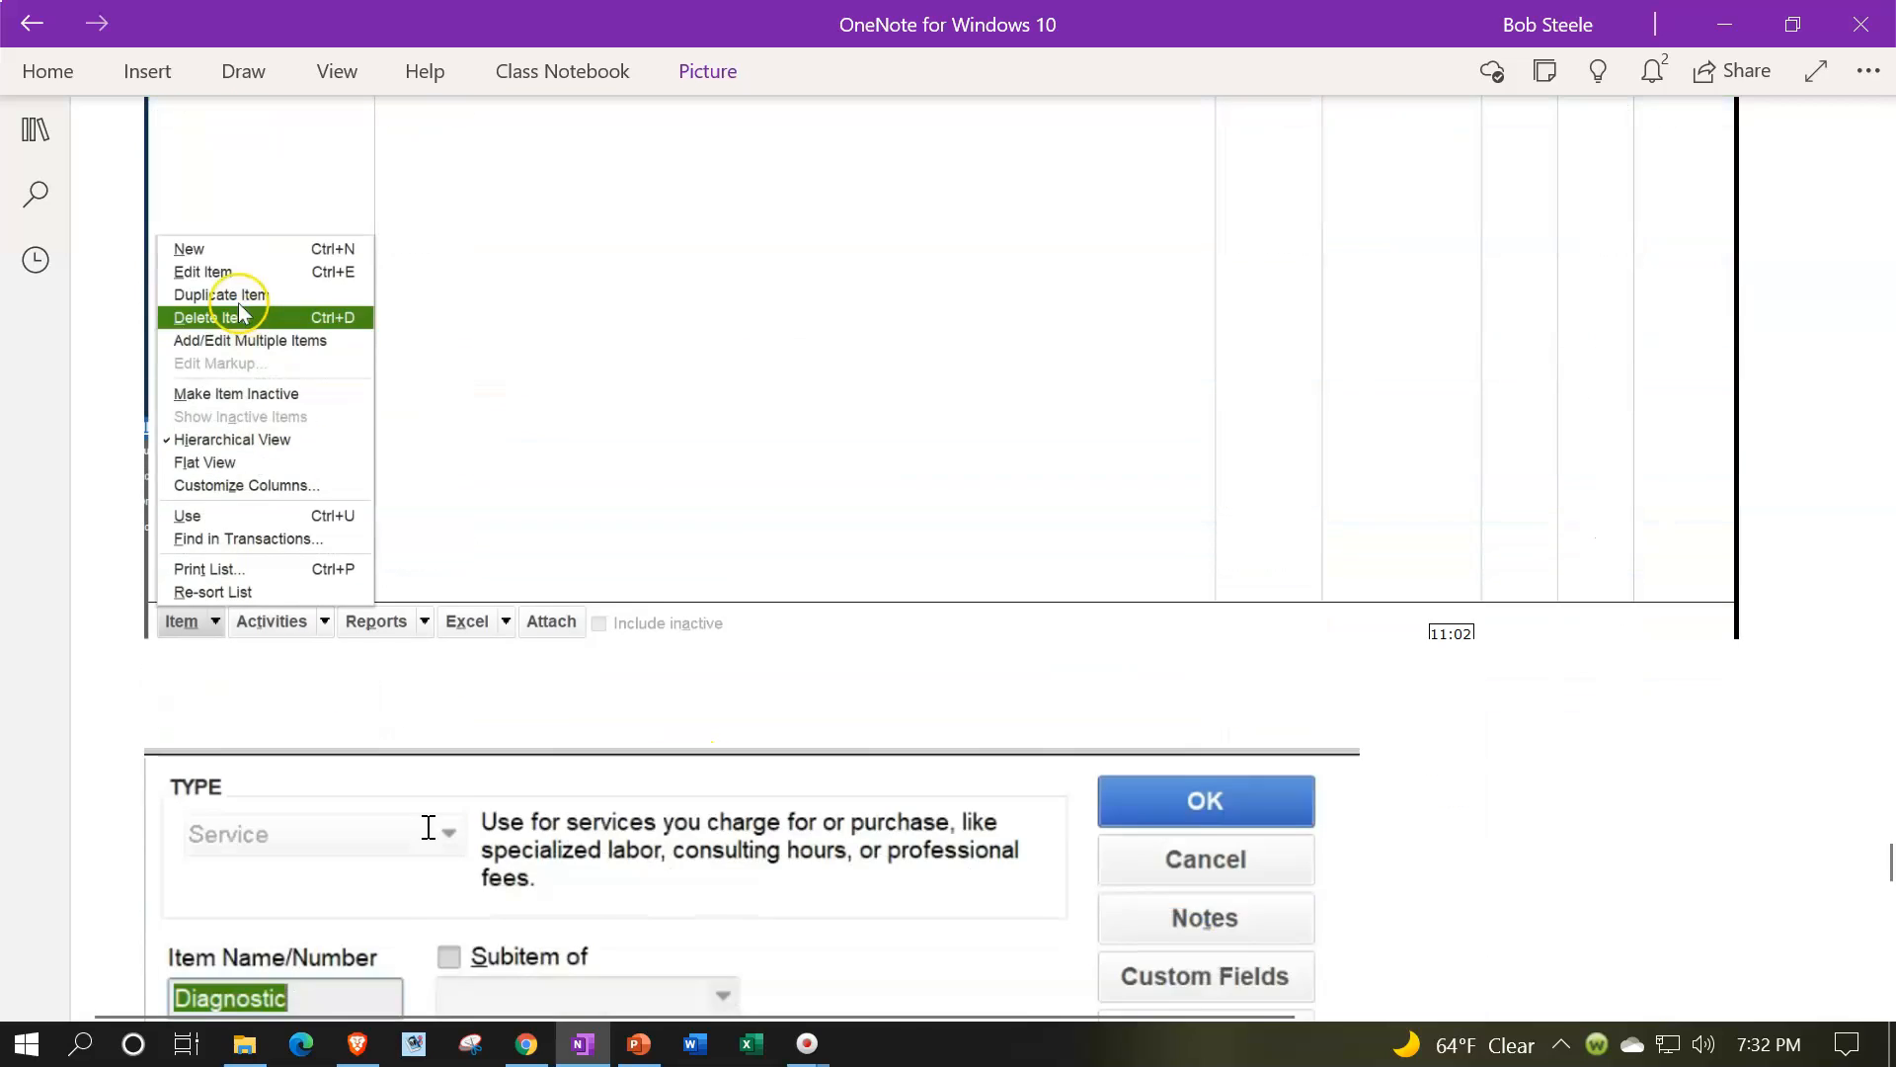
{"action": "scroll", "coordinate": [433, 829], "scroll_direction": "down", "scroll_amount": 3}
{"action": "scroll", "coordinate": [444, 826], "scroll_direction": "up", "scroll_amount": 3}
{"action": "scroll", "coordinate": [311, 647], "scroll_direction": "up", "scroll_amount": 3}
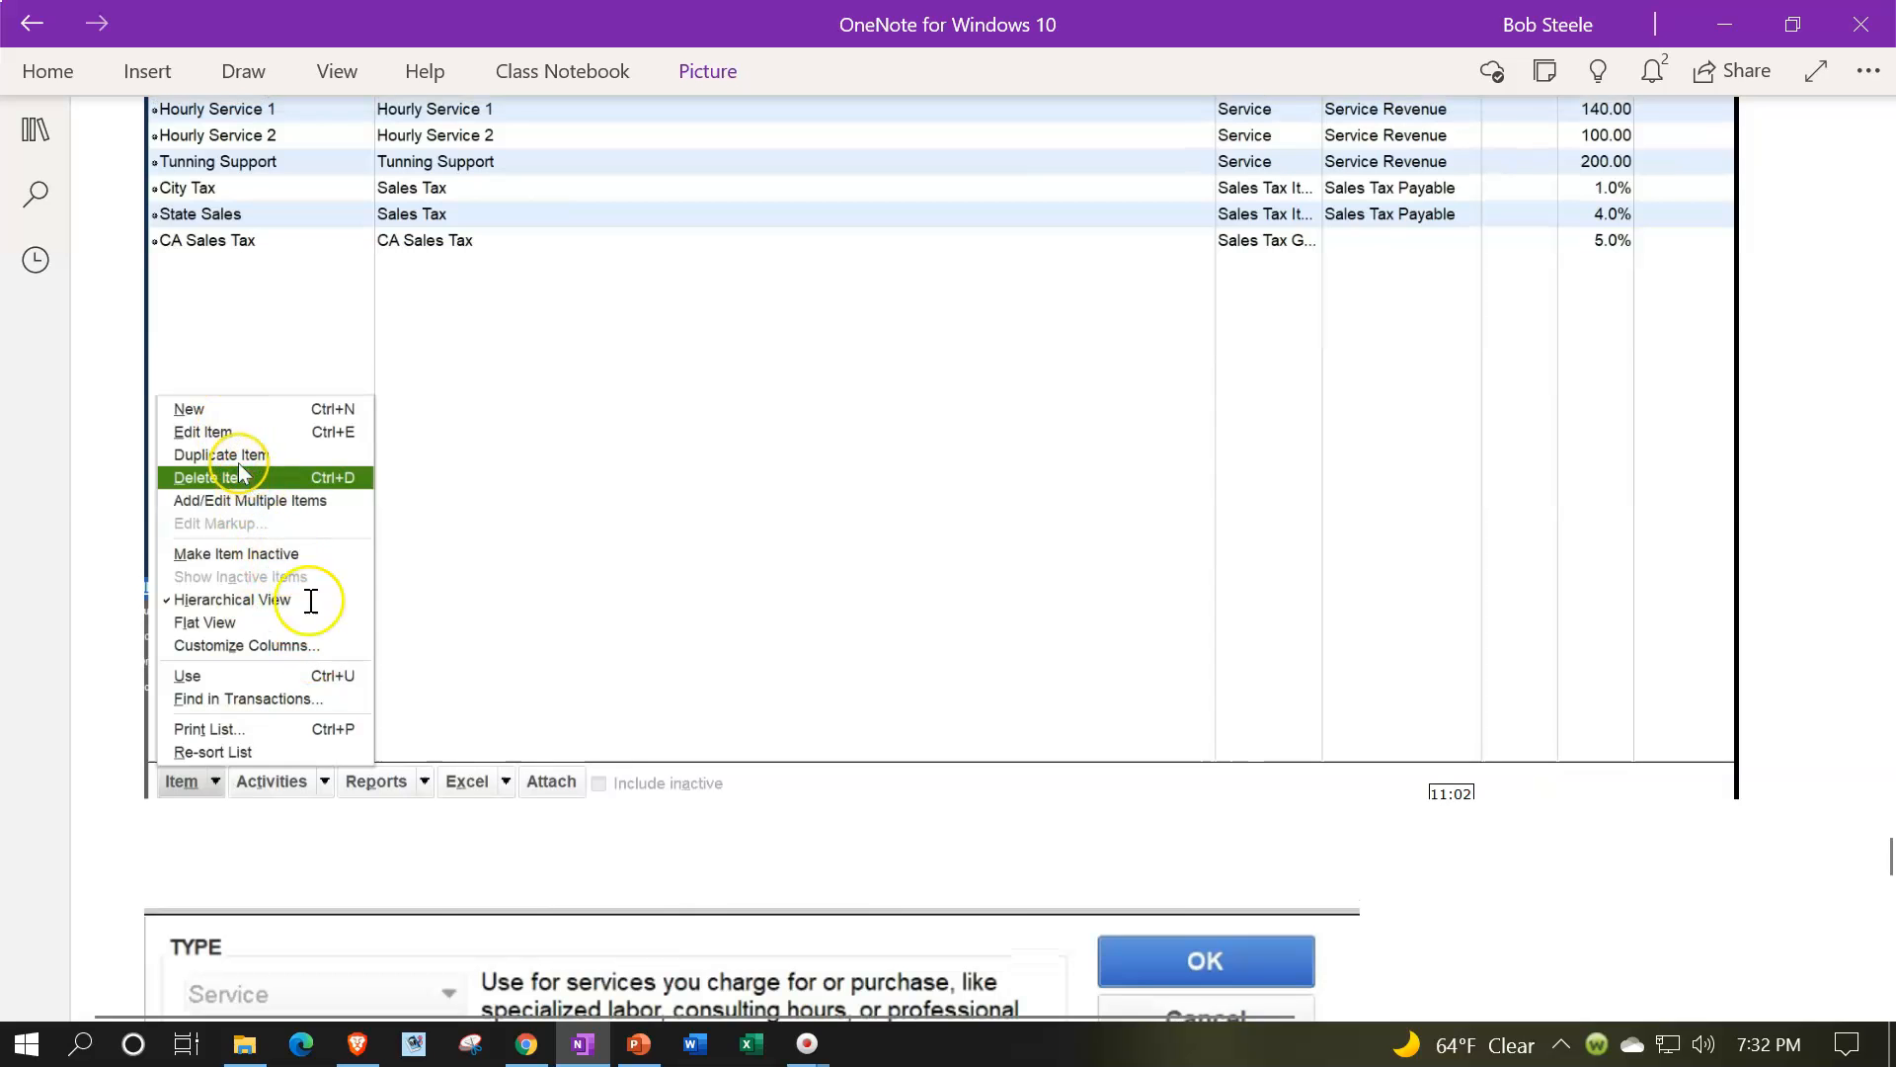
Step: Review the Edit Item dialog for the Diagnostic service and the sample invoice using Hourly Service 1
{"action": "scroll", "coordinate": [310, 601], "scroll_direction": "down", "scroll_amount": 9}
{"action": "scroll", "coordinate": [320, 623], "scroll_direction": "down", "scroll_amount": 3}
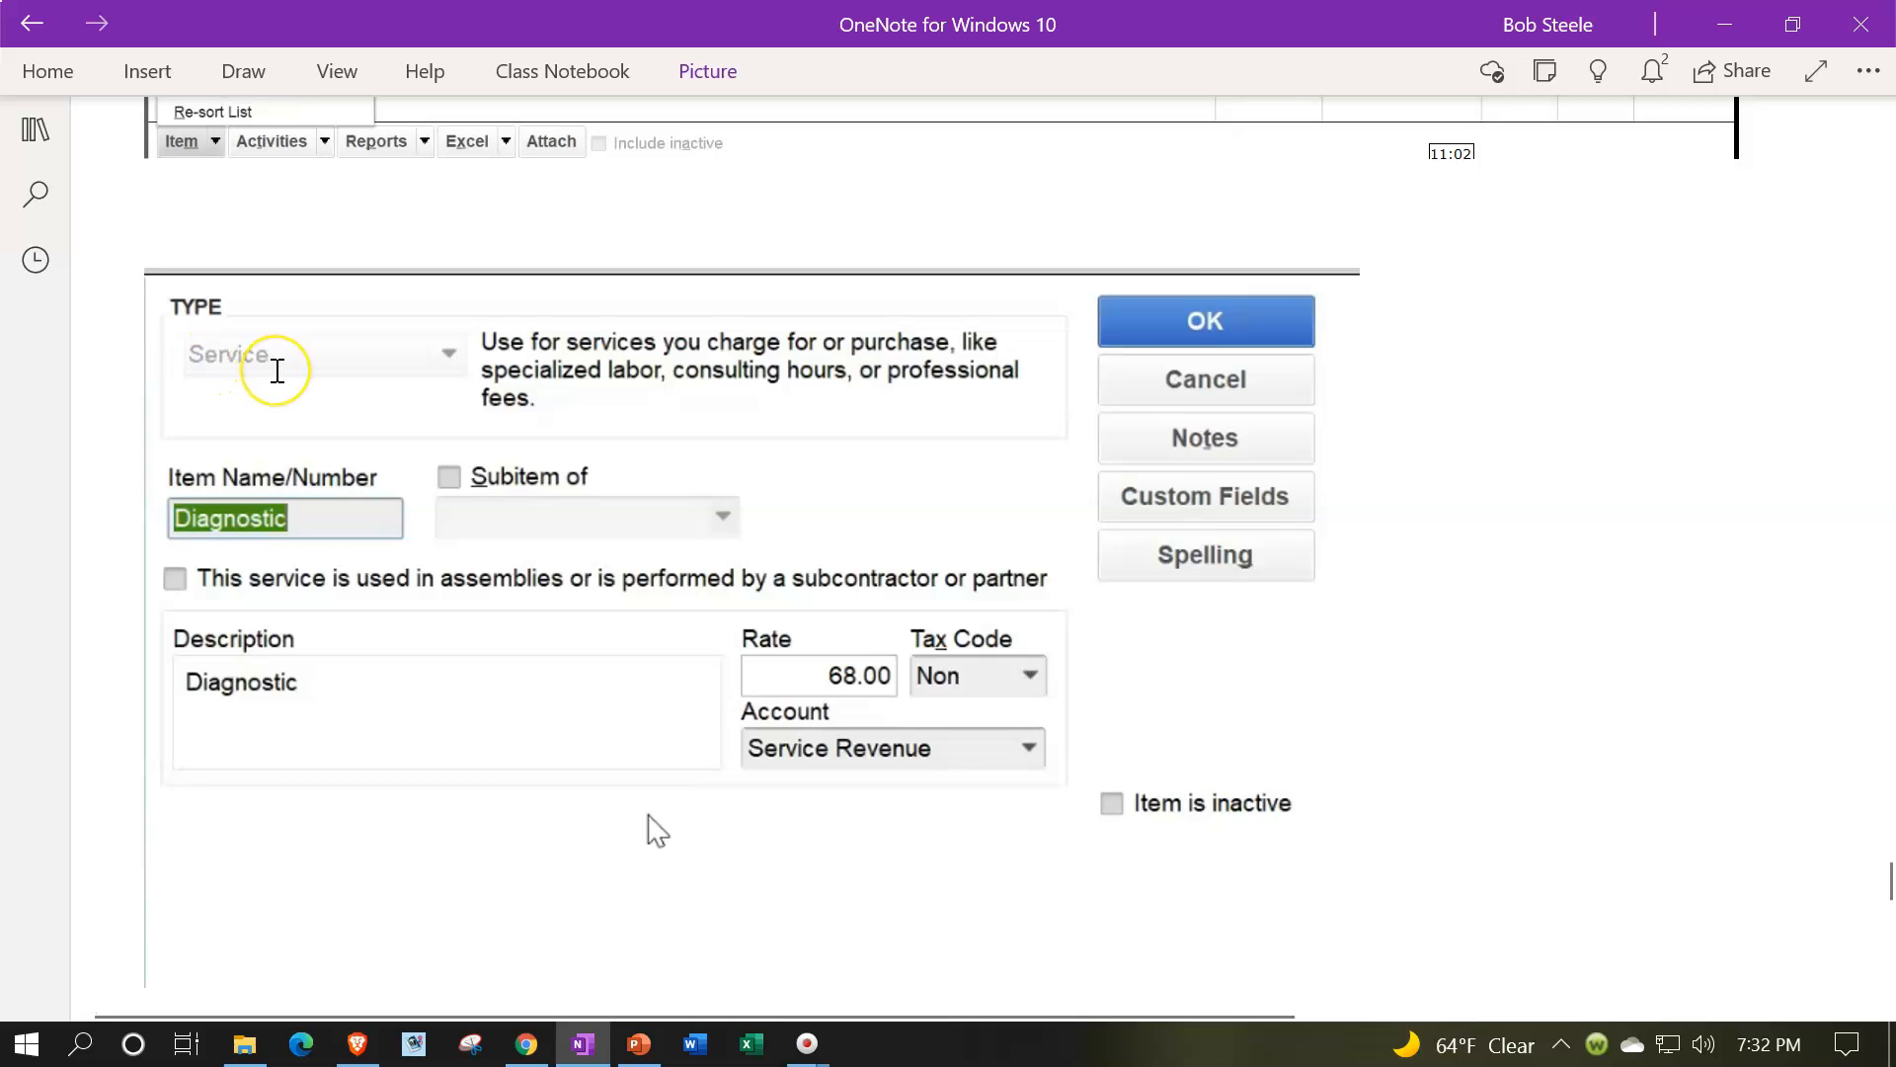
{"action": "scroll", "coordinate": [317, 465], "scroll_direction": "down", "scroll_amount": 3}
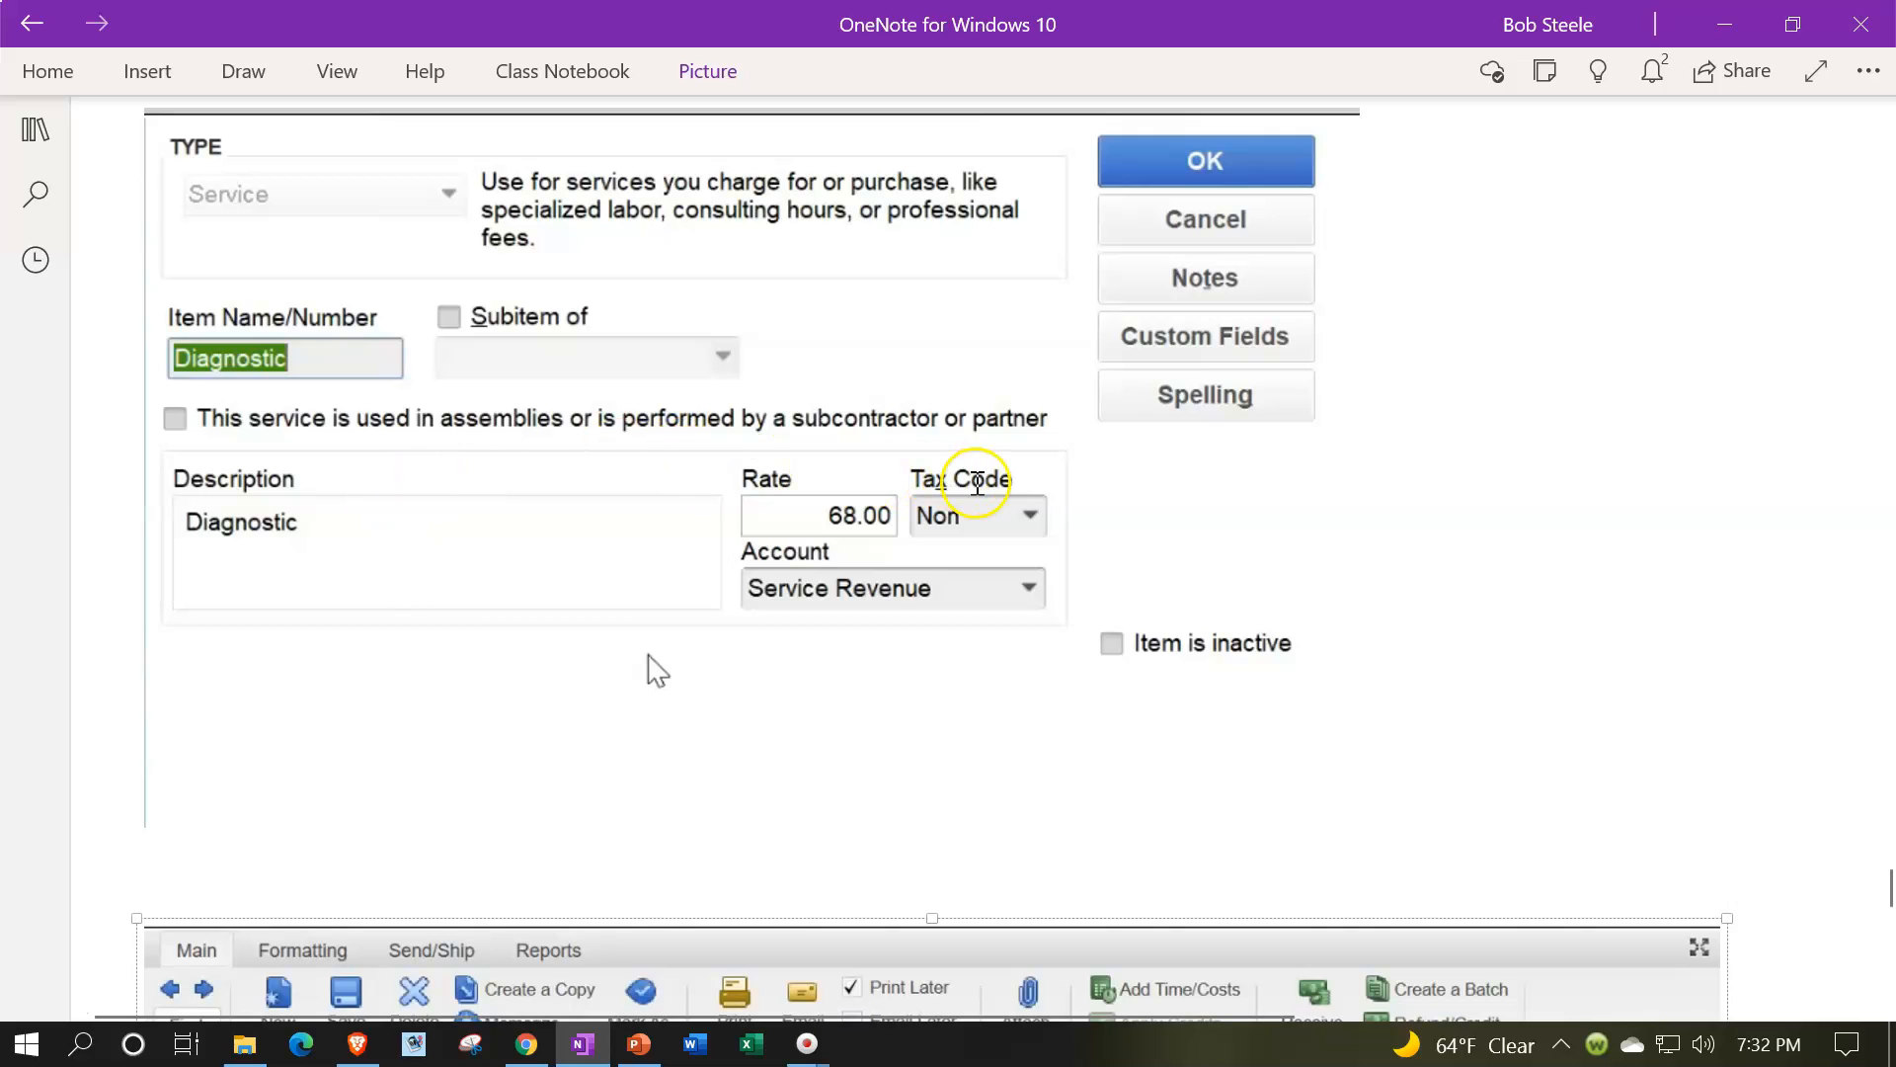
{"action": "scroll", "coordinate": [1004, 583], "scroll_direction": "down", "scroll_amount": 3}
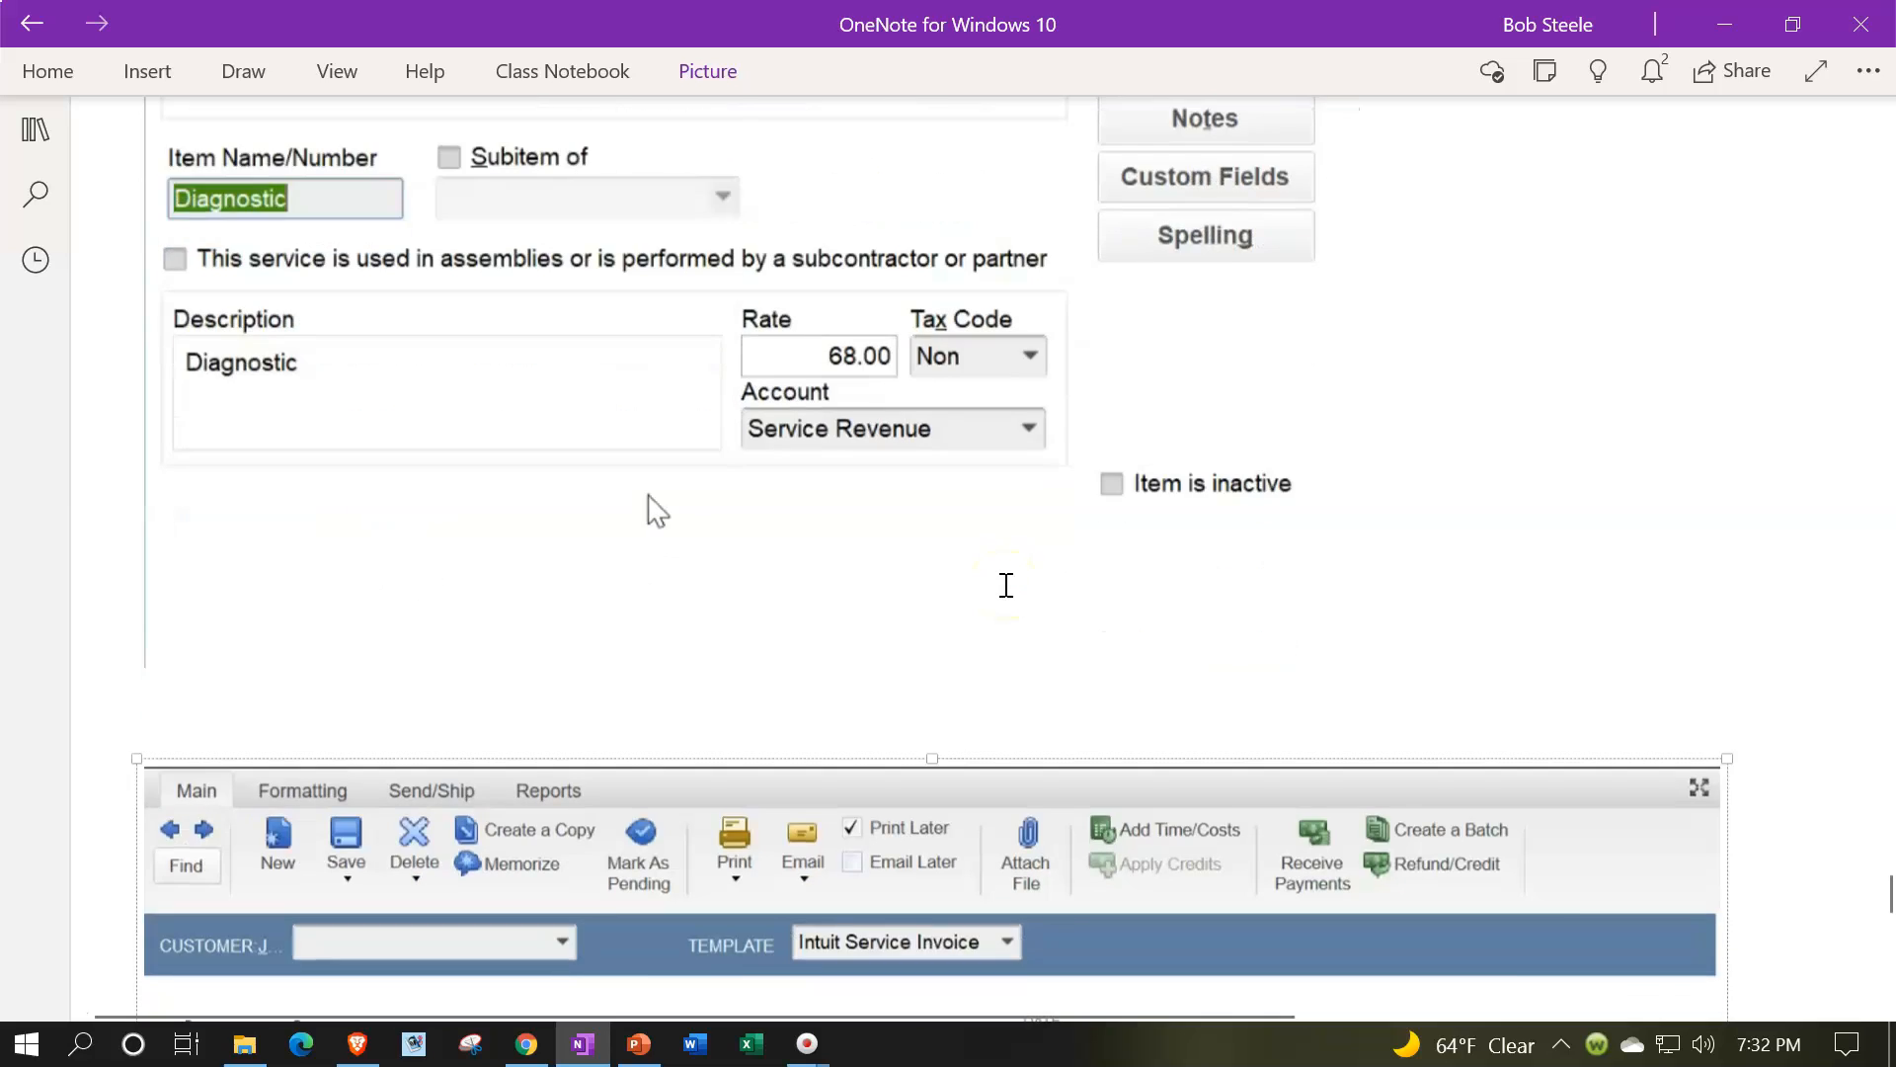
{"action": "scroll", "coordinate": [1006, 585], "scroll_direction": "down", "scroll_amount": 5}
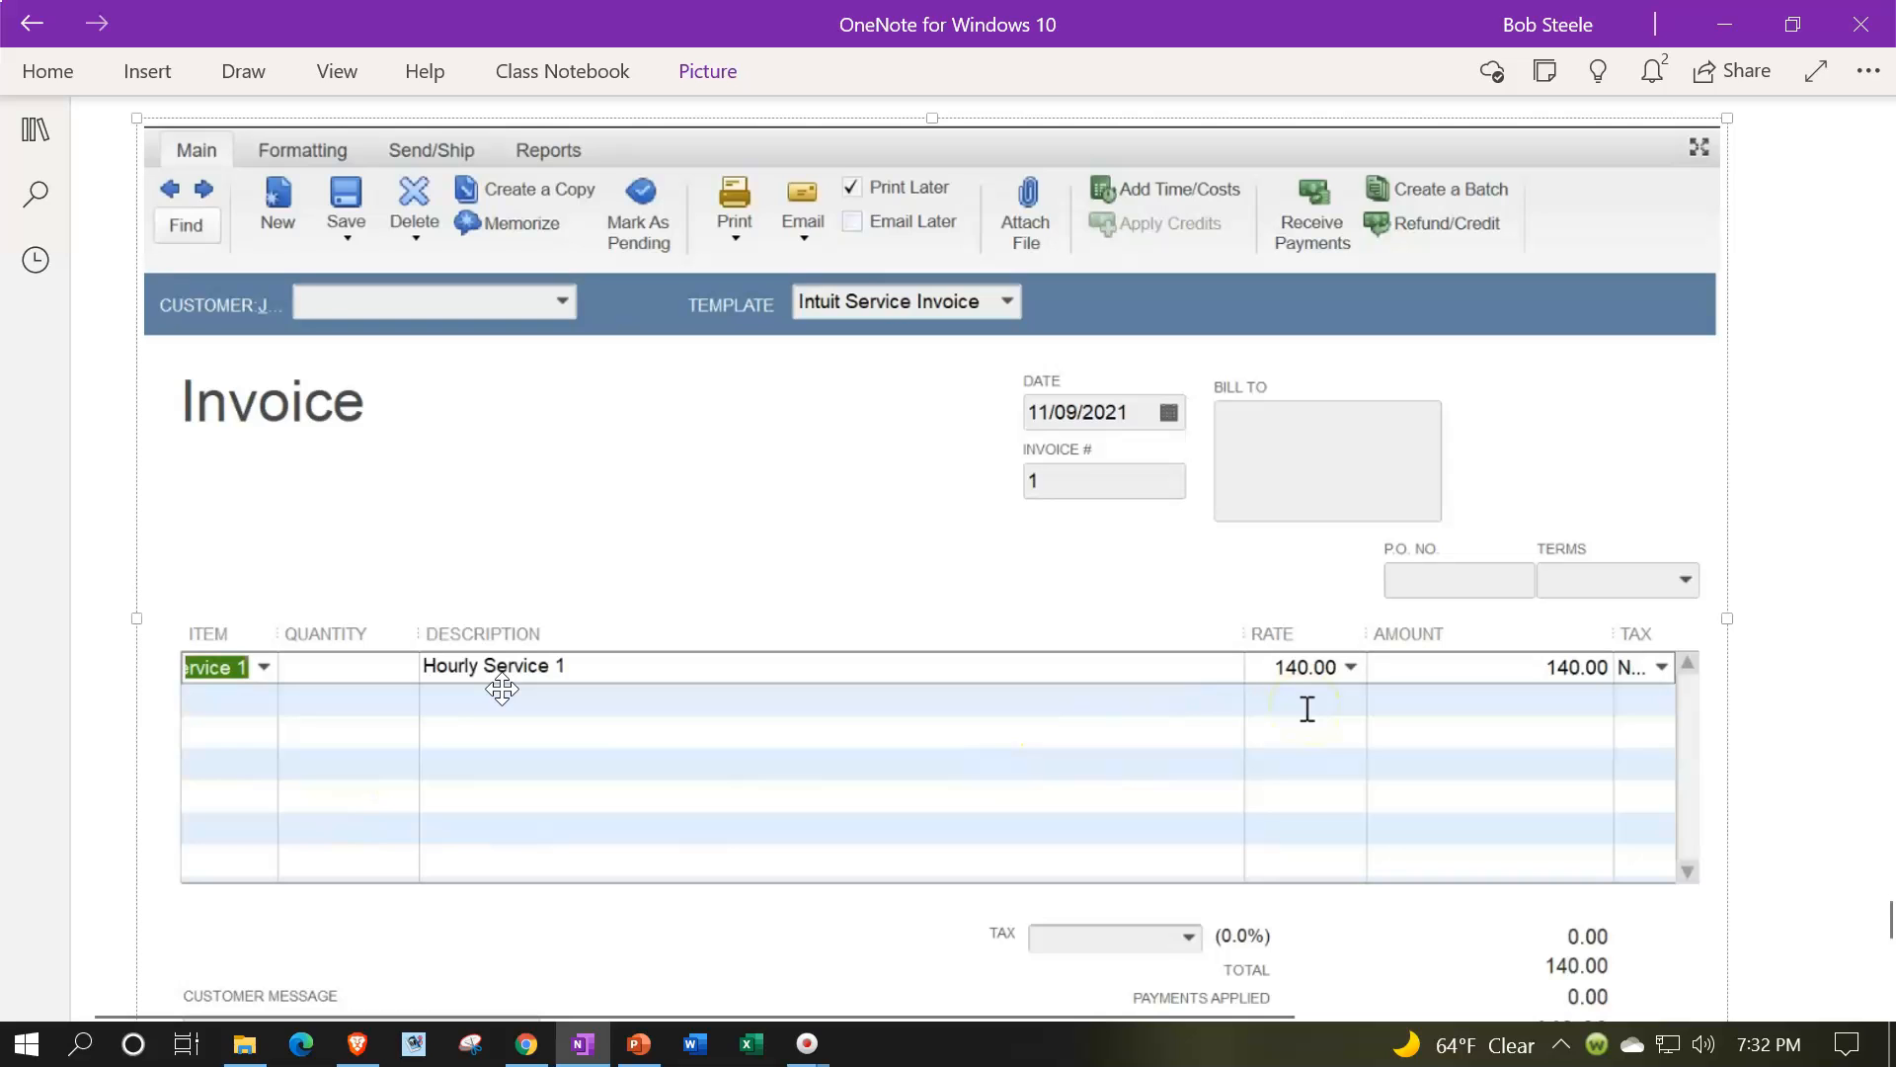
{"action": "scroll", "coordinate": [501, 689], "scroll_direction": "down", "scroll_amount": 3}
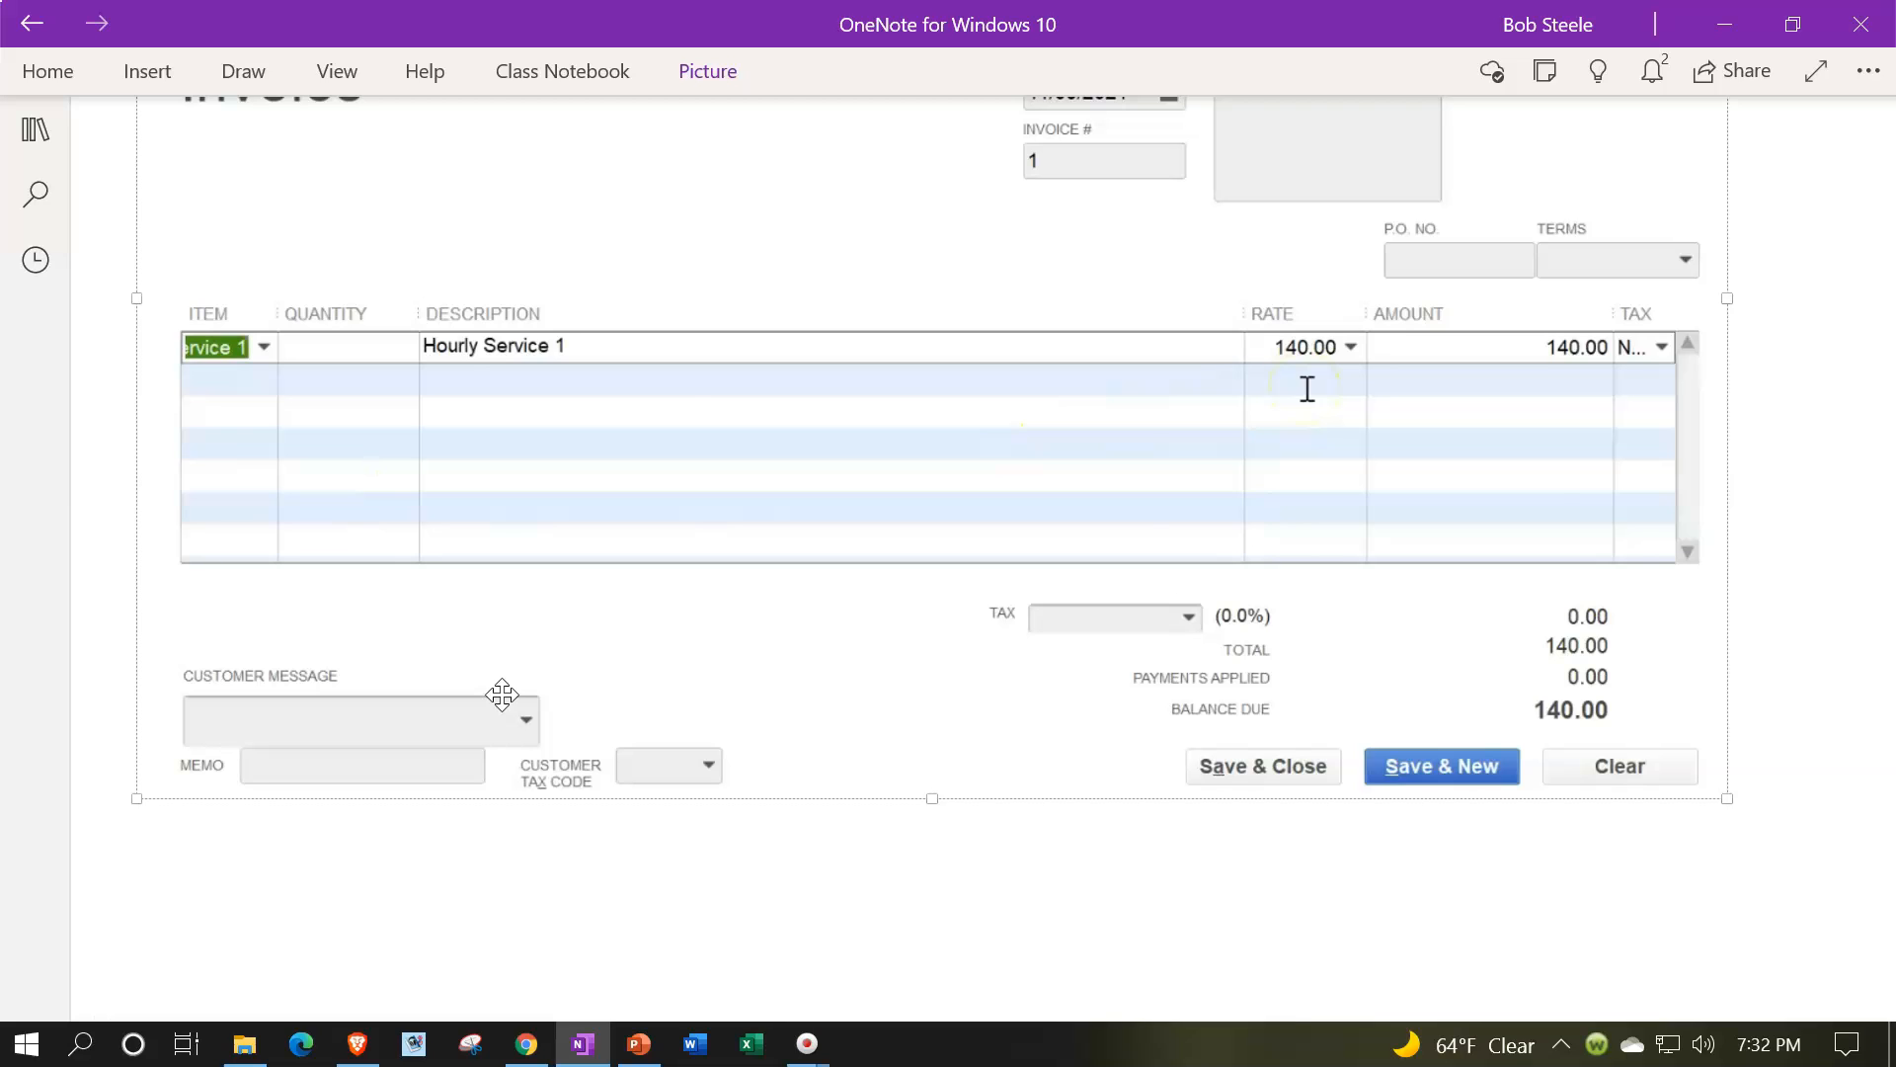
{"action": "scroll", "coordinate": [502, 695], "scroll_direction": "down", "scroll_amount": 2}
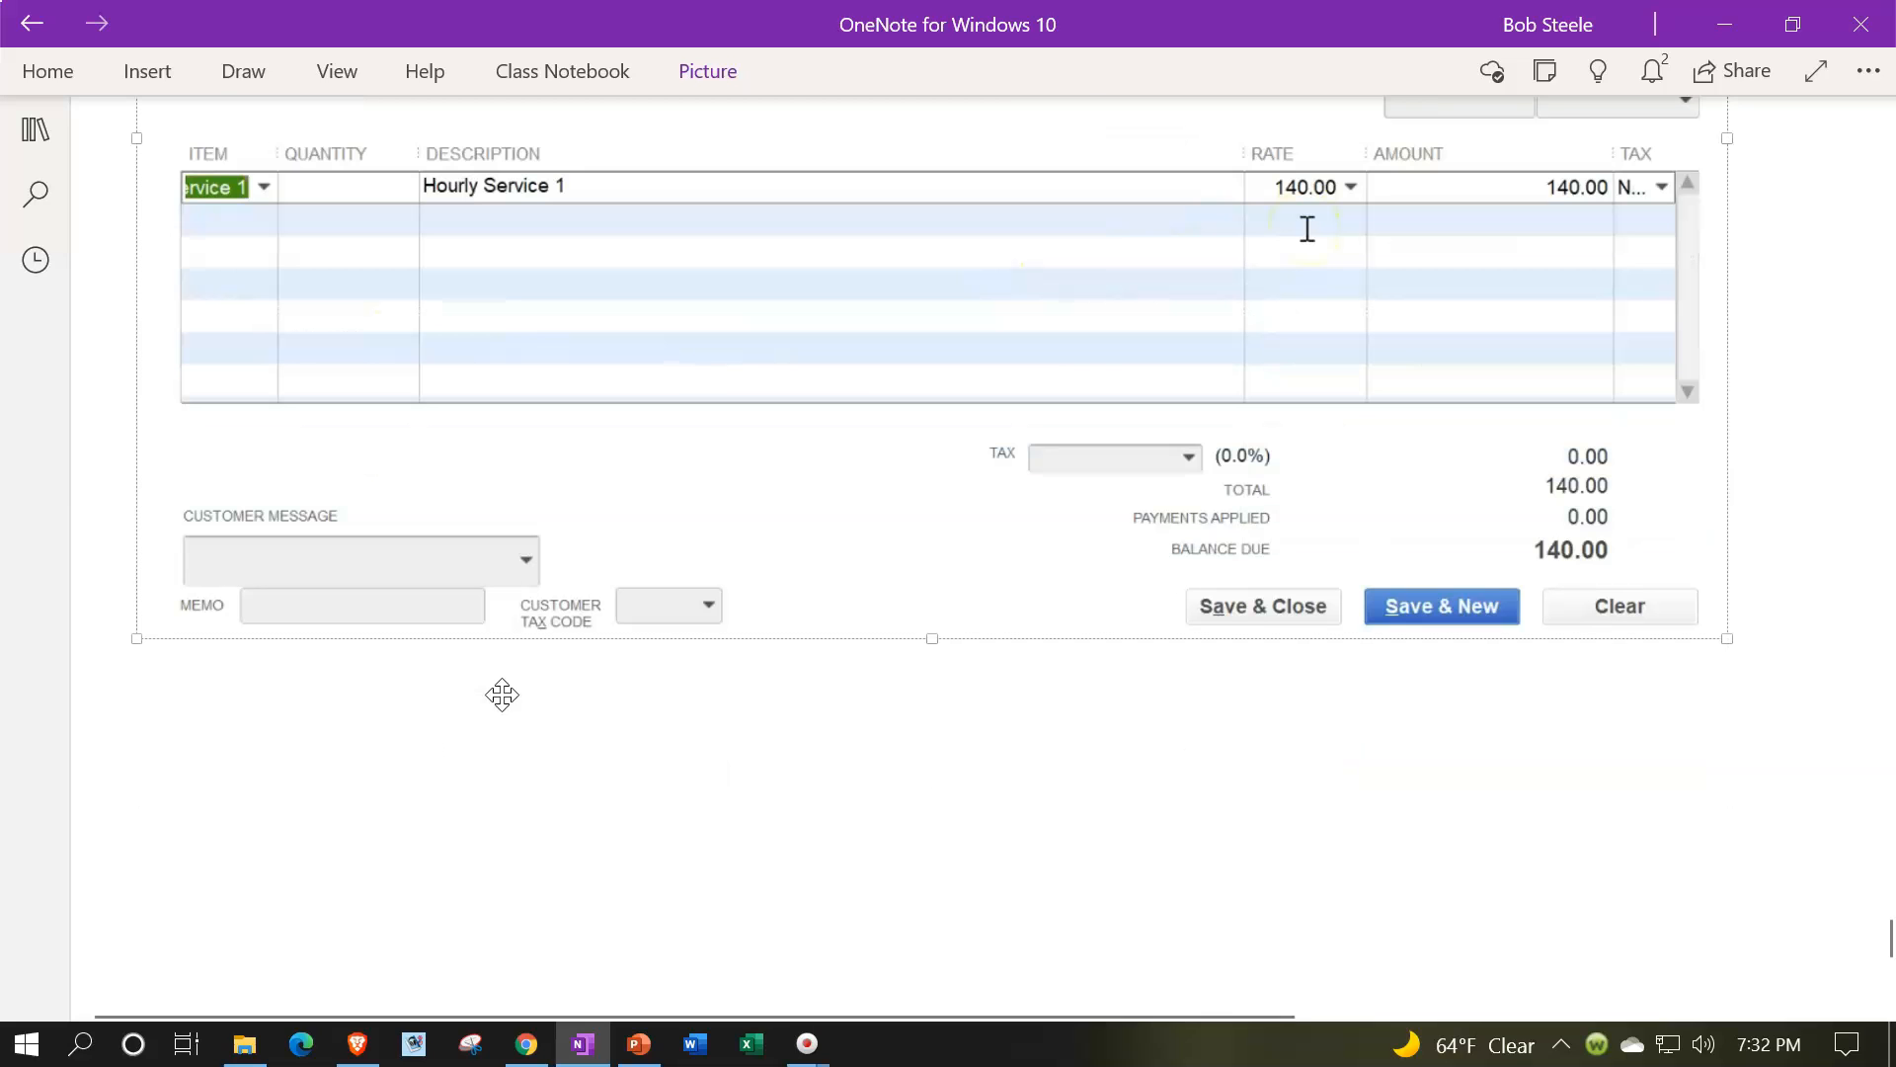